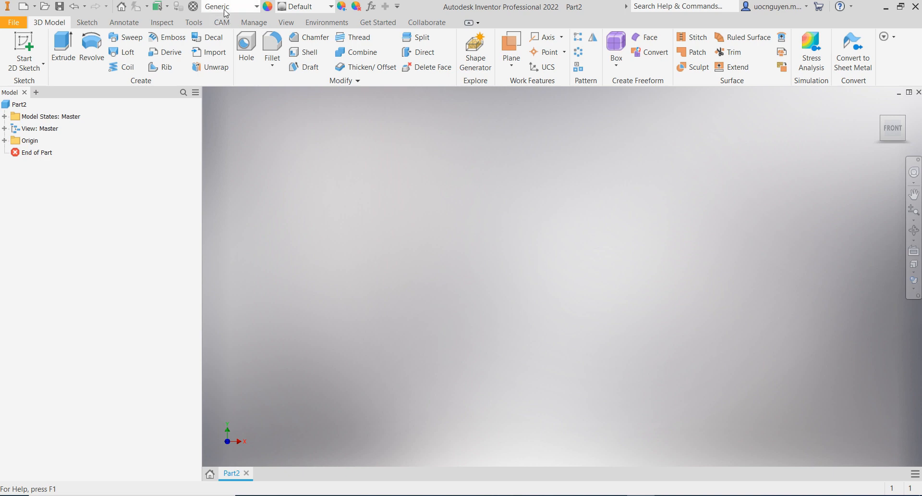
# - Set the part's material to Steel, Alloy from the Inventor Material Library
pyautogui.click(230, 6)
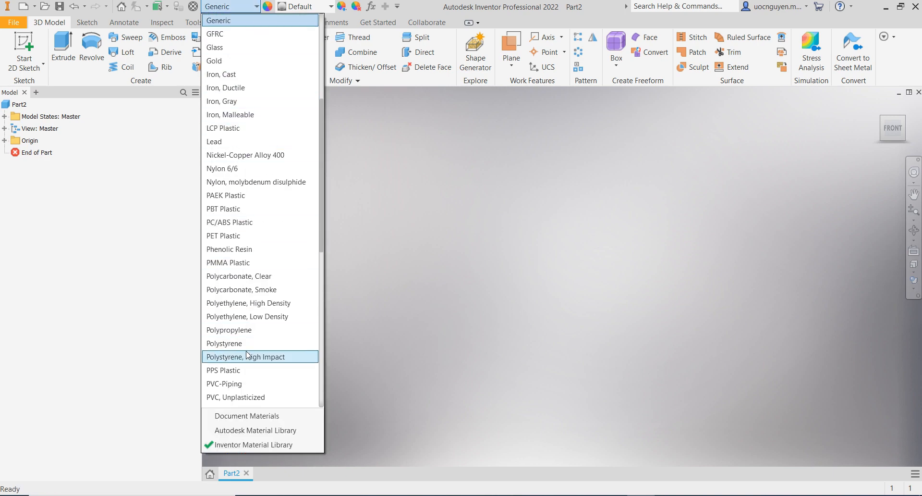
pyautogui.scroll(-3, 246, 356)
pyautogui.scroll(-2, 246, 361)
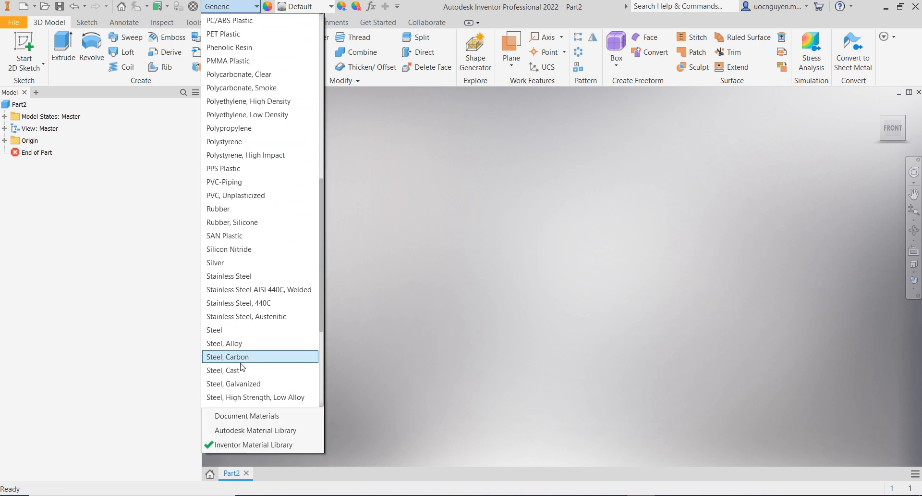
pyautogui.click(242, 343)
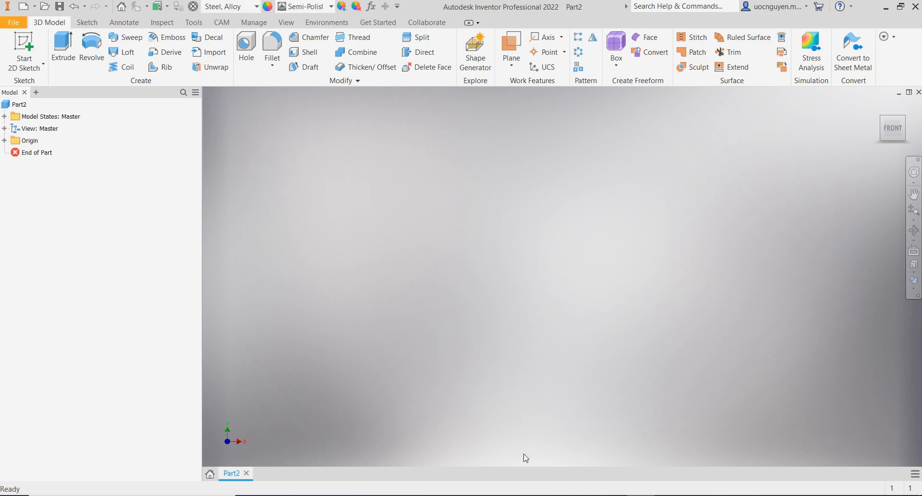
# - Consult the dimensioned part drawing in PowerPoint, return to Inventor and start a sketch on the front (XY) plane
pyautogui.hotkey('alt', 'Tab')
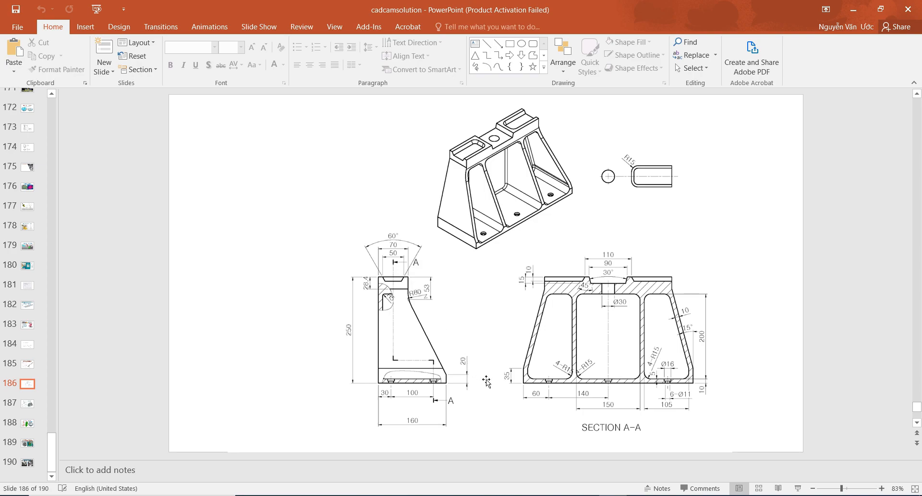
pyautogui.click(642, 495)
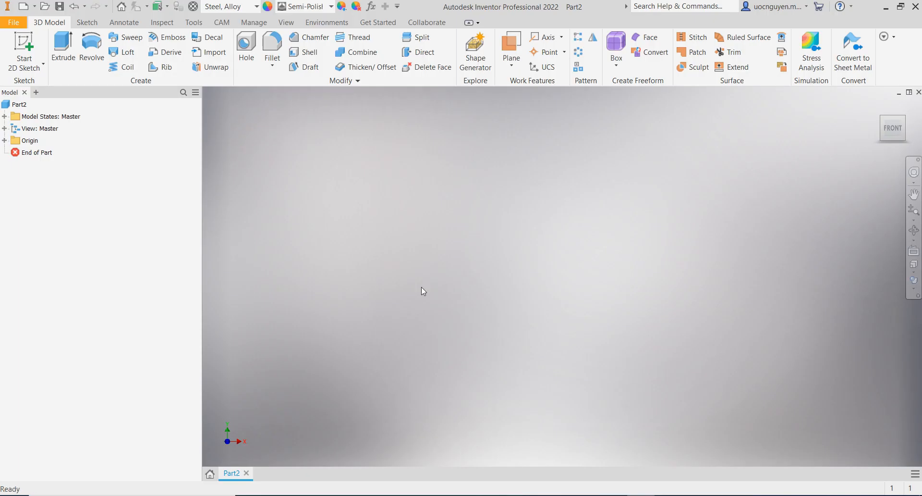
pyautogui.click(30, 46)
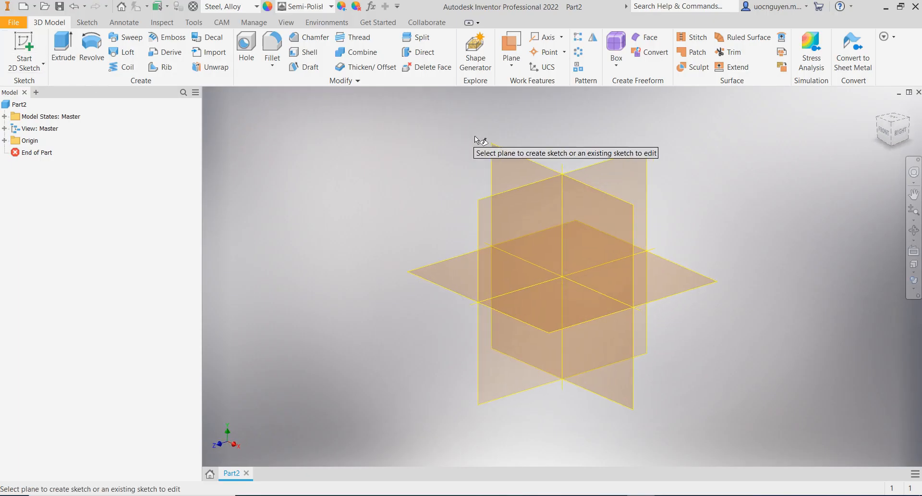
pyautogui.click(498, 148)
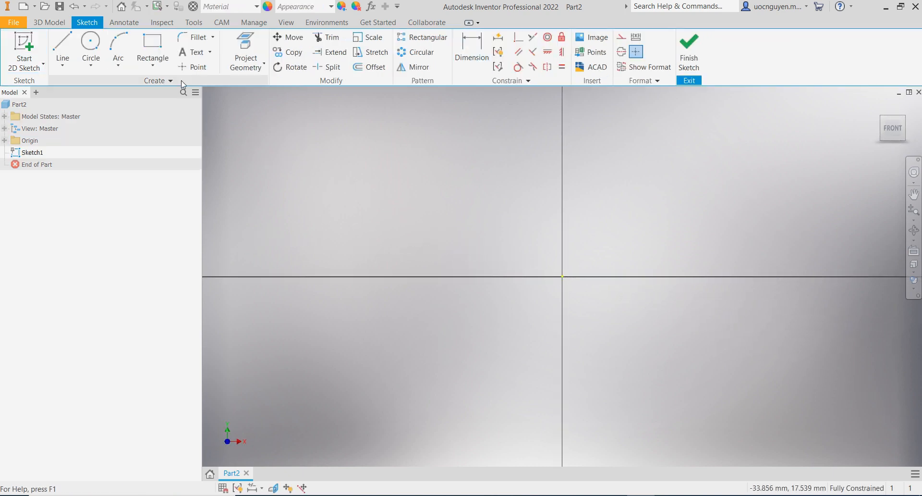
# - Sketch a closed six-sided line profile below the origin, about 31 mm wide at the base, with a slanted edge on its right side
pyautogui.click(62, 45)
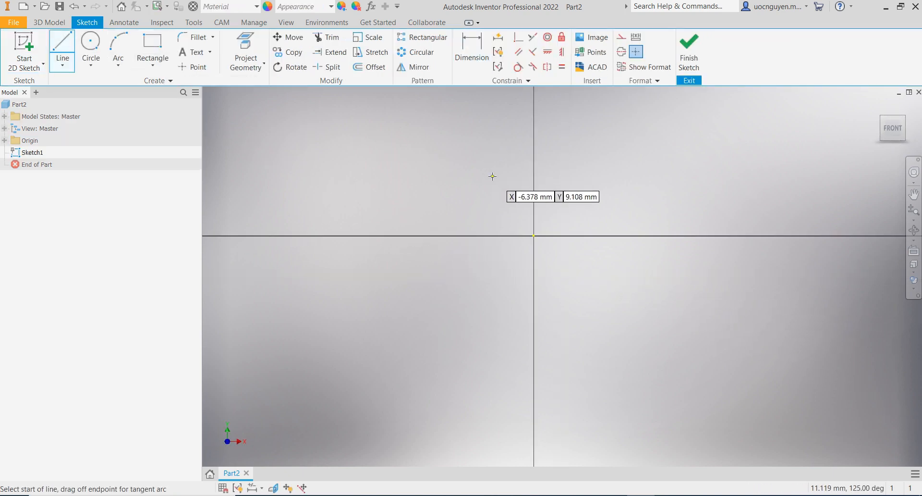
pyautogui.scroll(3, 491, 175)
pyautogui.click(501, 227)
pyautogui.click(442, 227)
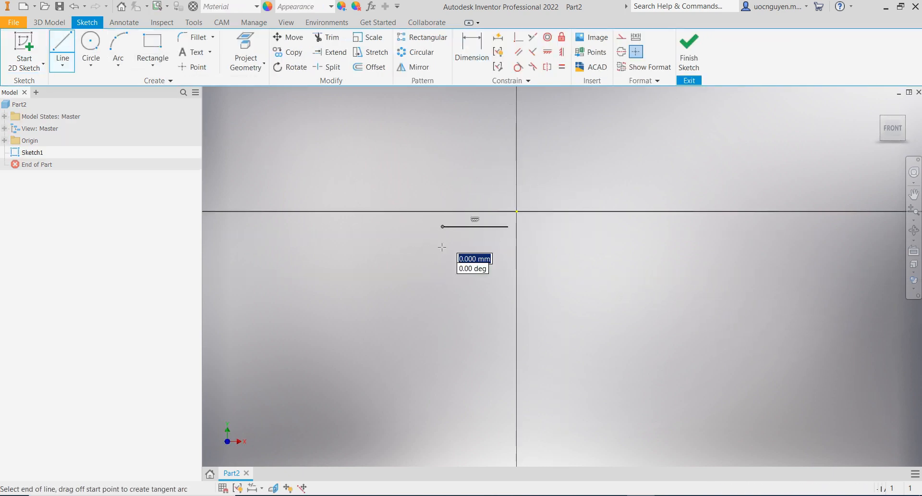
pyautogui.click(442, 395)
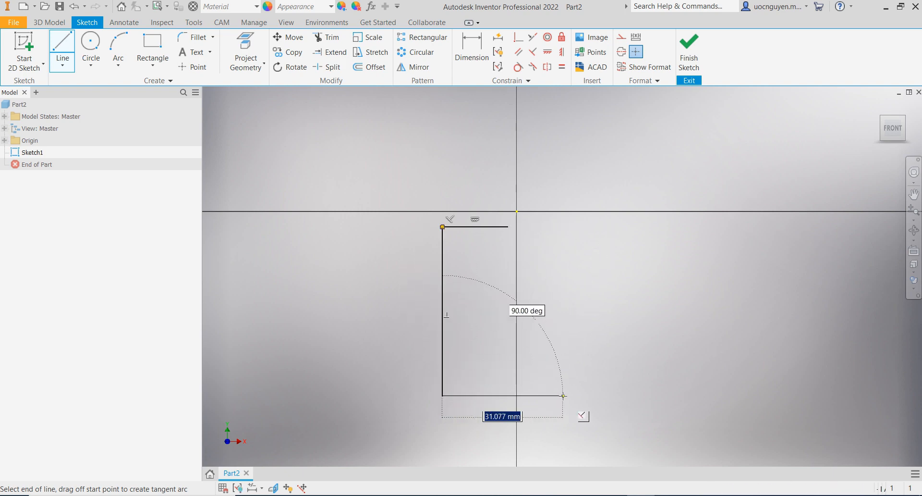
pyautogui.click(563, 395)
pyautogui.click(563, 362)
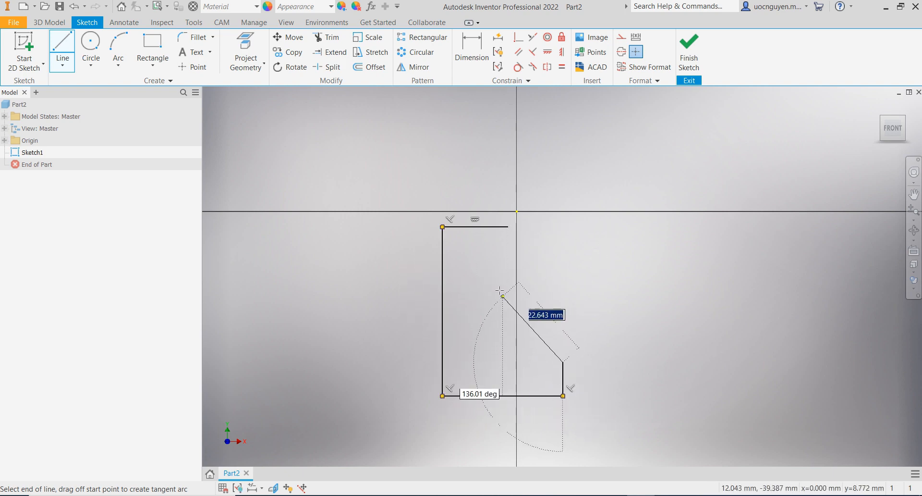
pyautogui.click(508, 264)
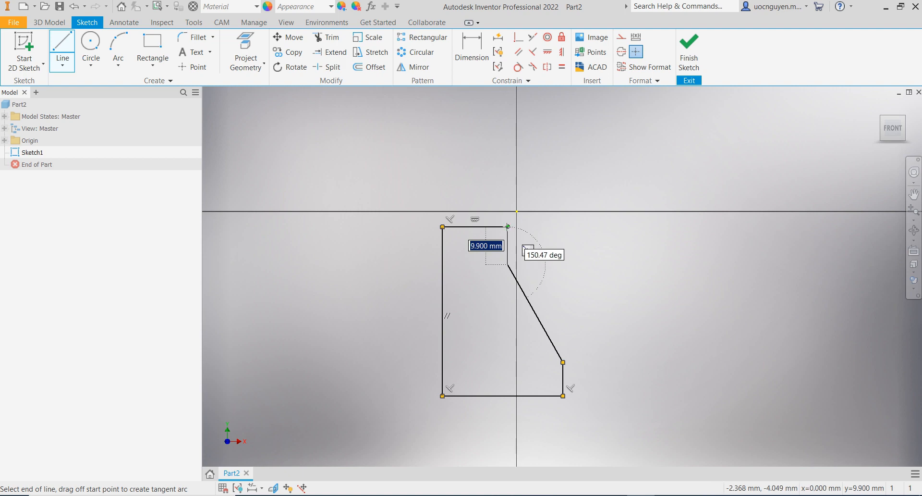
pyautogui.click(508, 227)
# - Dimension the profile's bottom edge to 160 mm and its vertical left edge to 250 mm
pyautogui.click(479, 67)
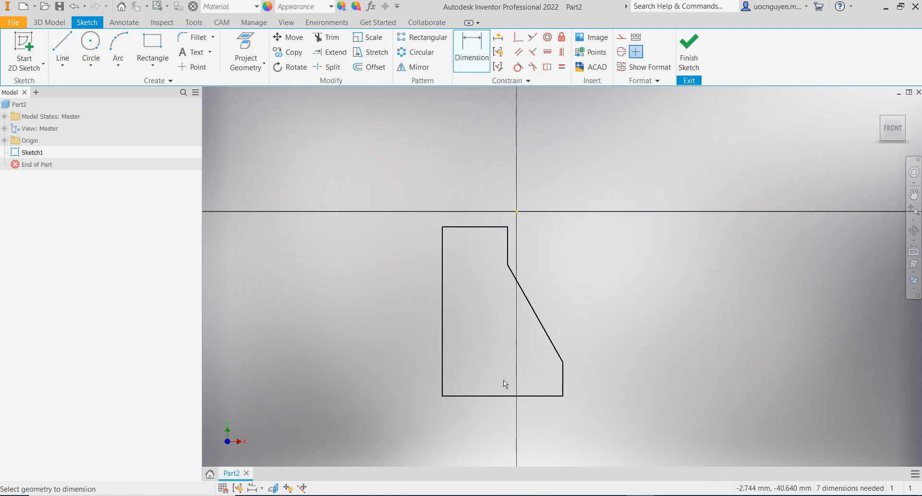
pyautogui.click(505, 395)
pyautogui.click(508, 422)
pyautogui.write('160')
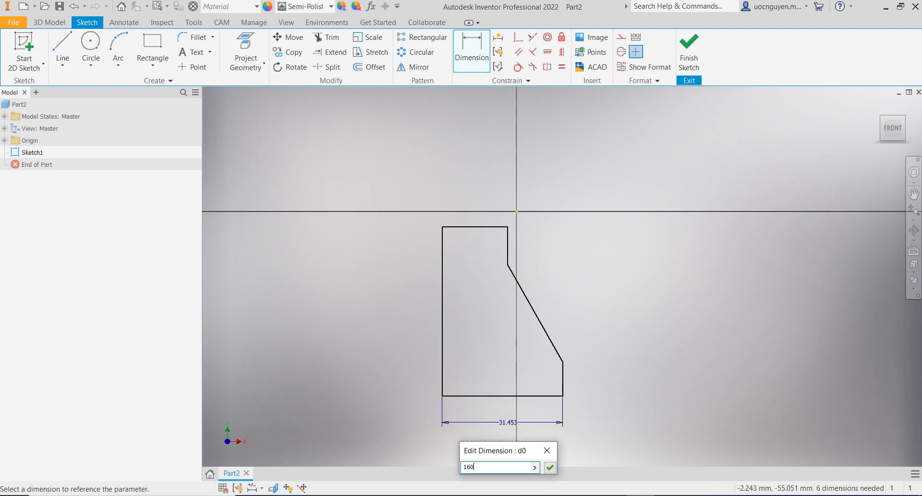
pyautogui.press('Return')
pyautogui.scroll(-5, 570, 280)
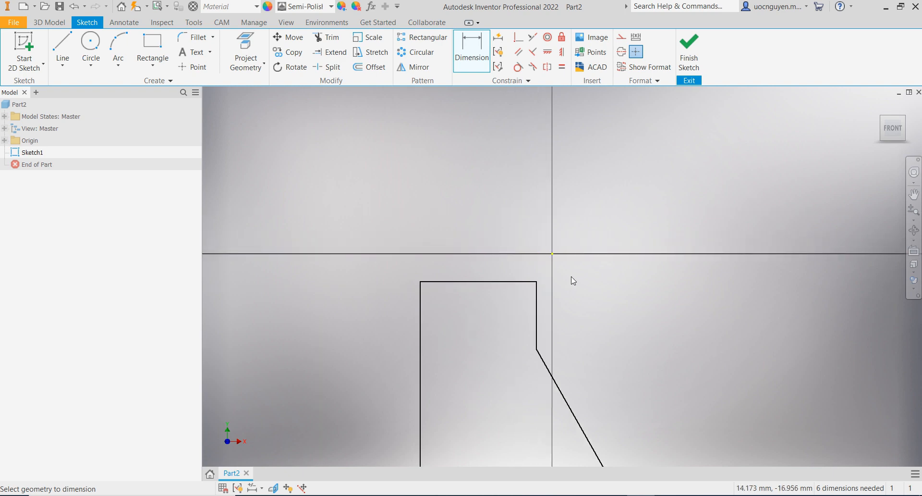
pyautogui.click(519, 336)
pyautogui.click(488, 333)
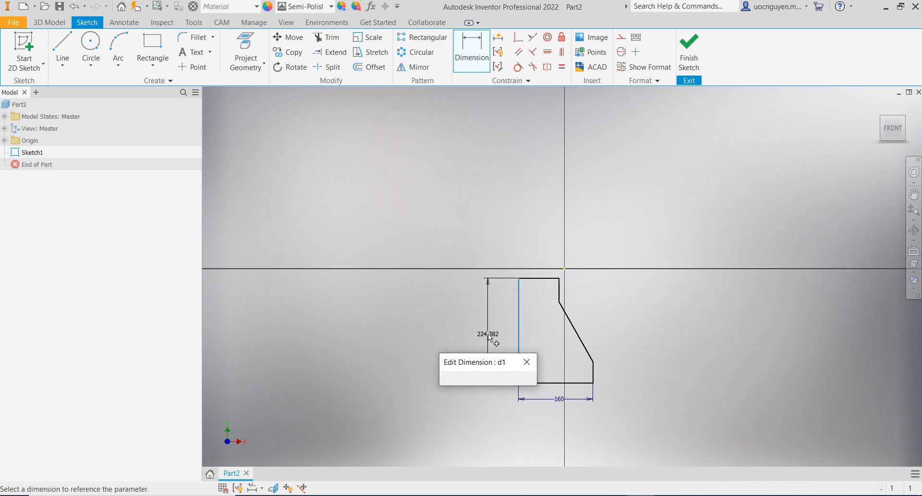
pyautogui.write('250')
pyautogui.press('Return')
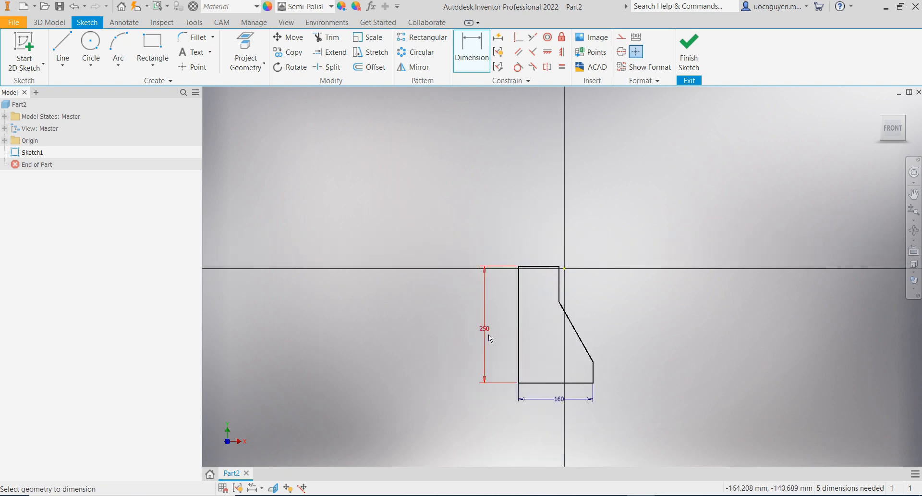
# - Dimension the profile's top edge to 70 mm and the short vertical edge at the lower right to 20 mm
pyautogui.click(538, 271)
pyautogui.click(537, 234)
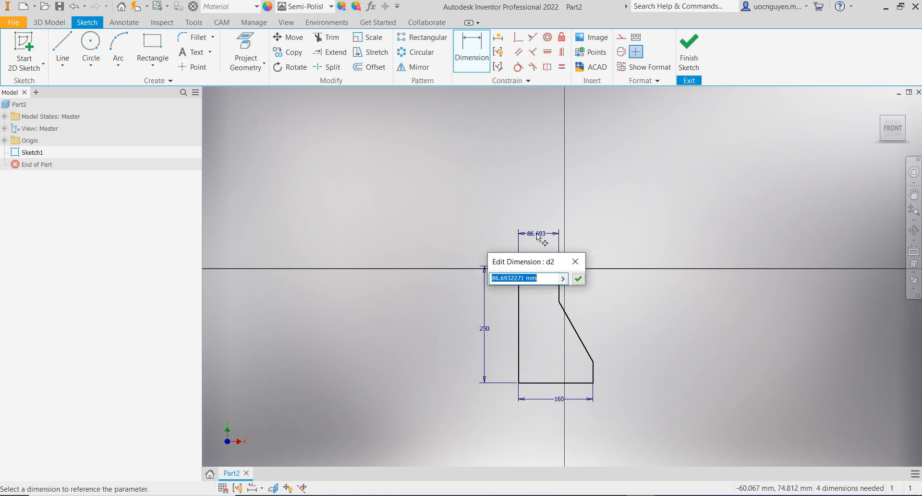
pyautogui.write('70')
pyautogui.press('Return')
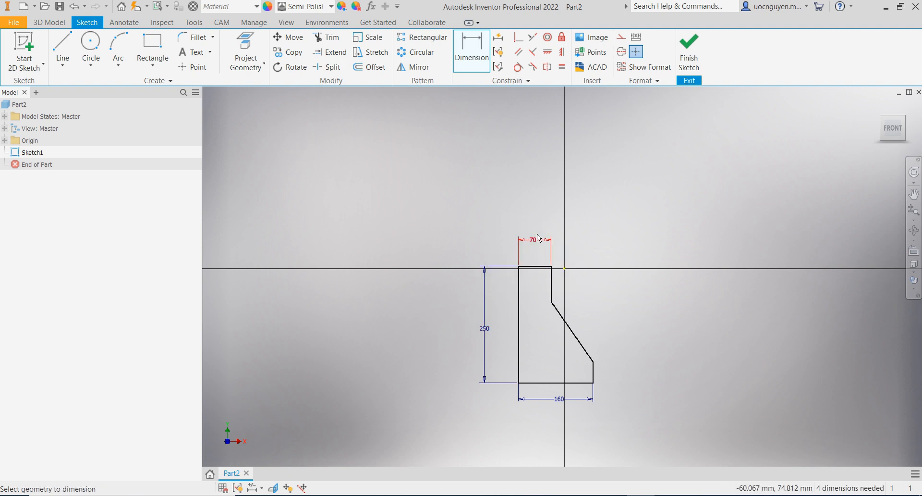
pyautogui.click(594, 370)
pyautogui.click(626, 371)
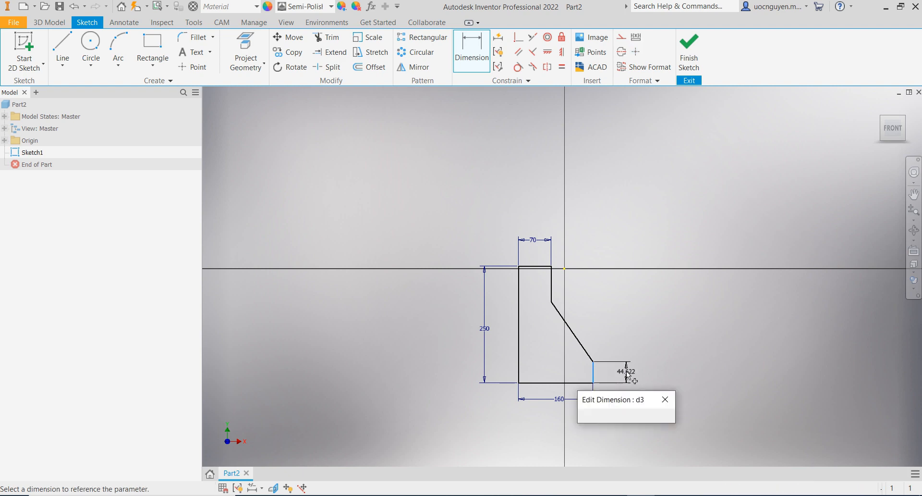
pyautogui.write('20')
pyautogui.press('Return')
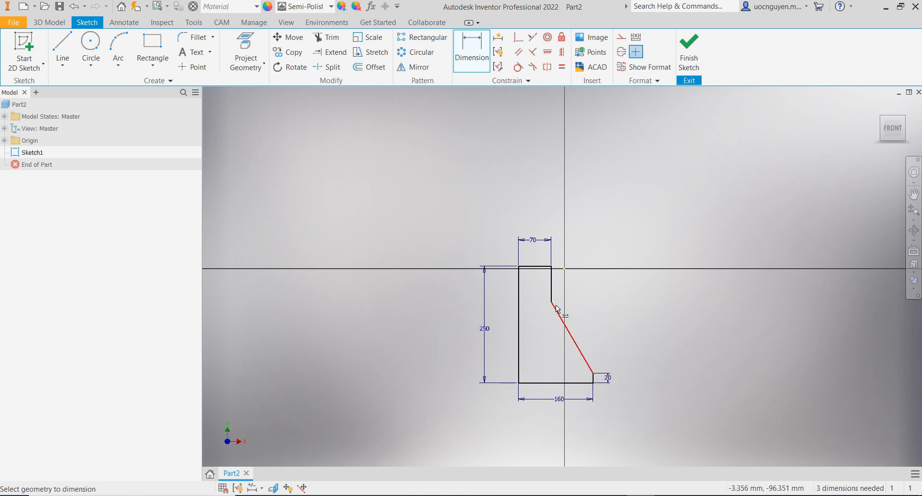
# - Dimension the profile's upper right vertical edge to 53 mm
pyautogui.click(550, 285)
pyautogui.click(584, 285)
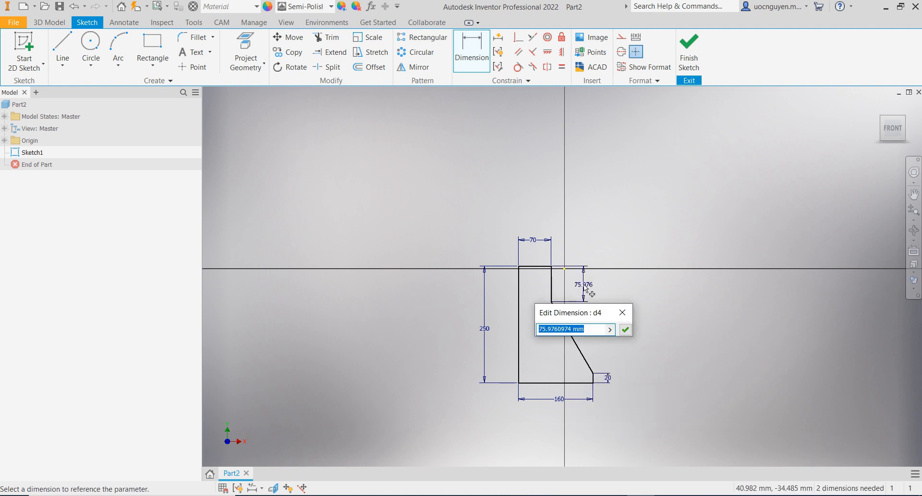
pyautogui.write('53')
pyautogui.press('Return')
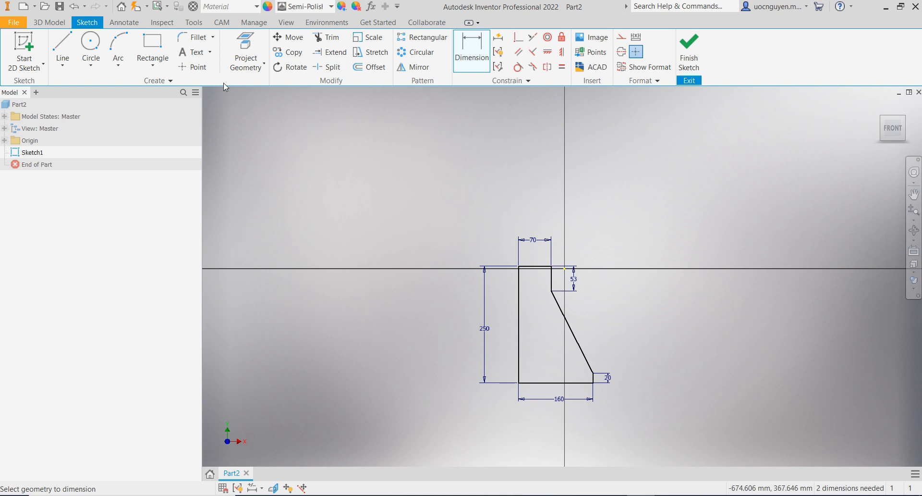
# - Fillet the corner between the upper right vertical edge and the slanted edge with radius 80 mm, and place its dimension outside the profile
pyautogui.click(195, 37)
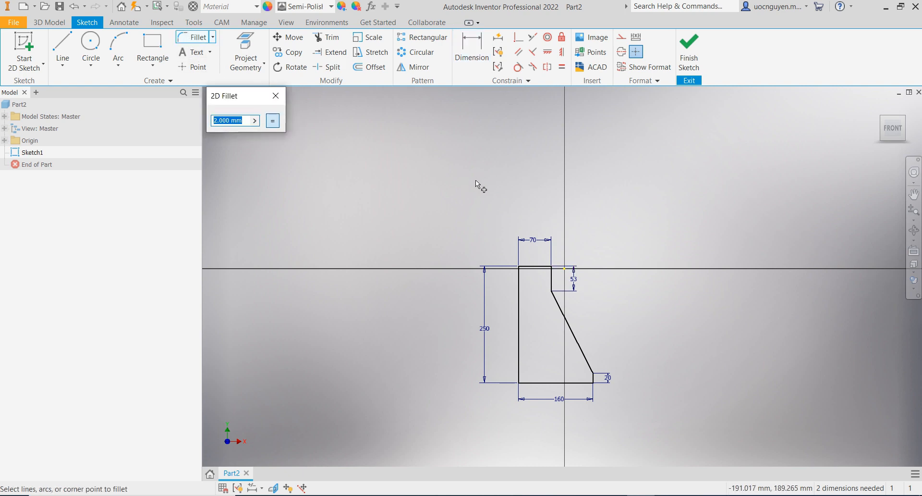
pyautogui.write('80')
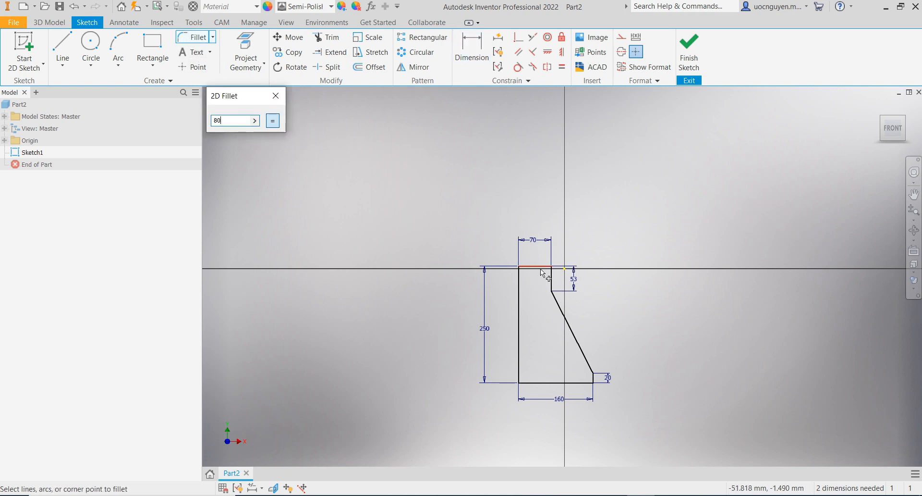
pyautogui.click(550, 281)
pyautogui.click(559, 299)
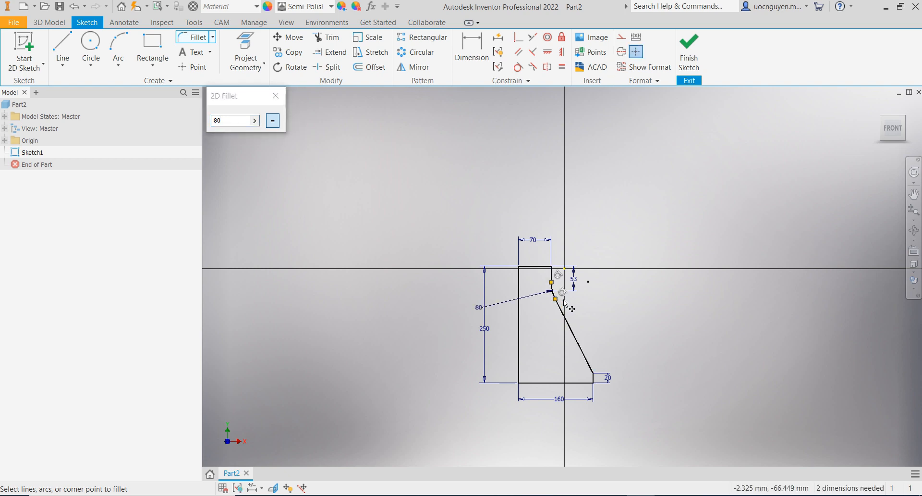
pyautogui.press('Escape')
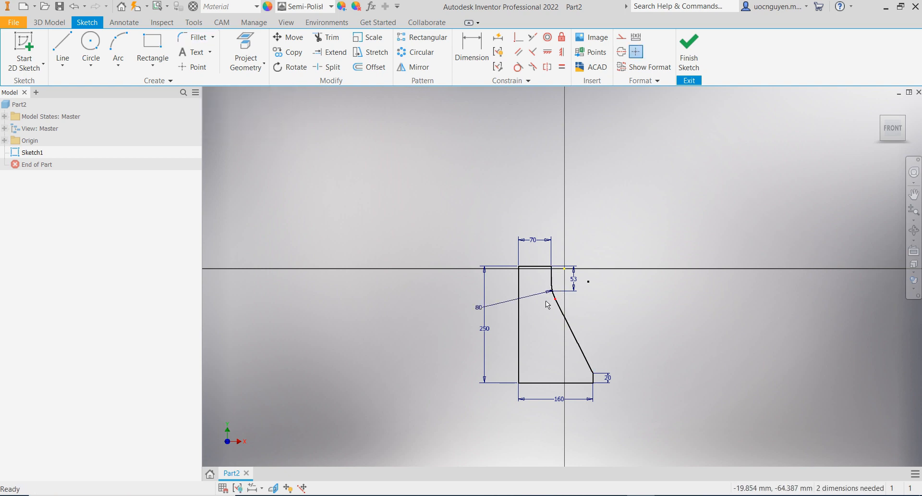
pyautogui.moveTo(479, 307)
pyautogui.mouseDown()
pyautogui.moveTo(535, 302)
pyautogui.moveTo(568, 282)
pyautogui.mouseUp()
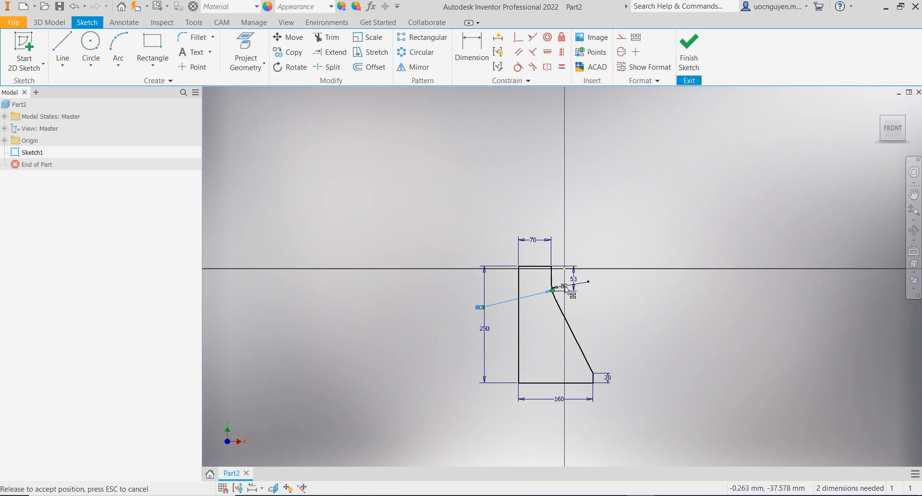
# - Apply a vertical constraint between the midpoint of the profile's bottom edge and the sketch origin
pyautogui.scroll(-3, 580, 306)
pyautogui.scroll(2, 519, 231)
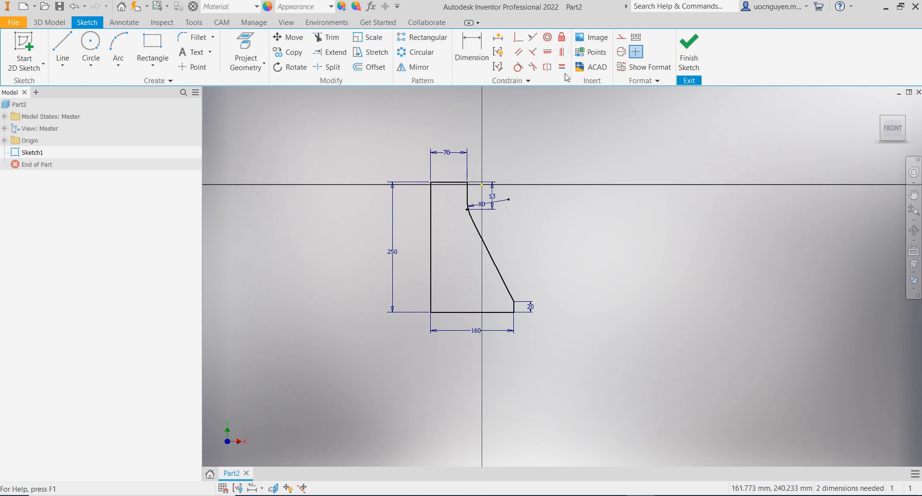
pyautogui.click(562, 51)
pyautogui.click(473, 312)
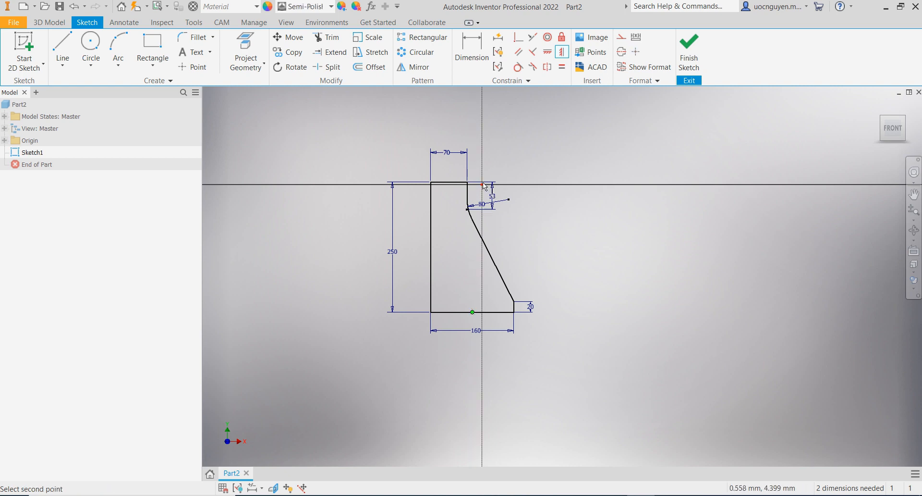
pyautogui.click(482, 184)
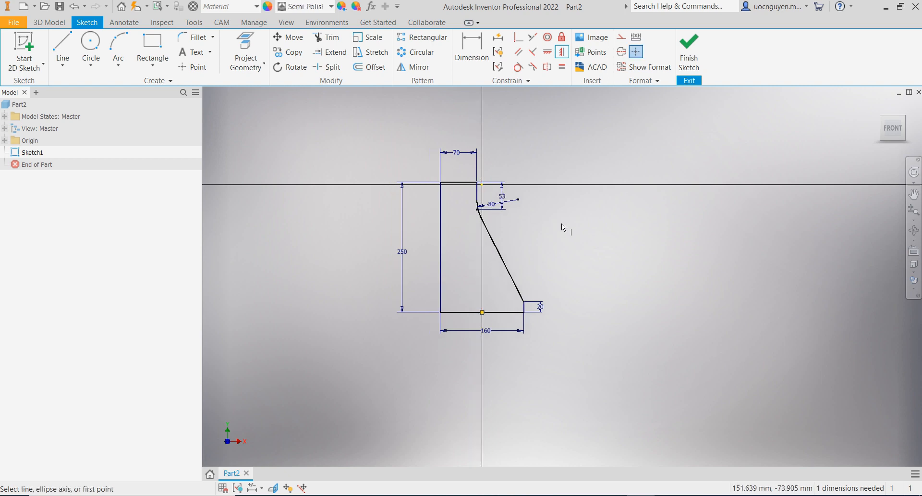
pyautogui.press('Escape')
# - Shift the profile down along the vertical axis until its top edge lies below the origin
pyautogui.moveTo(568, 223); pyautogui.dragTo(555, 228, button='middle')
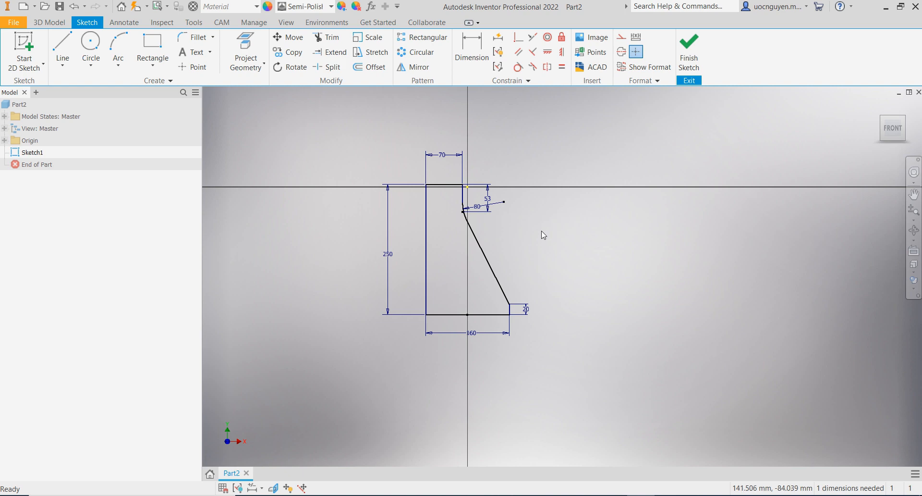
pyautogui.moveTo(427, 211)
pyautogui.mouseDown()
pyautogui.moveTo(405, 211)
pyautogui.moveTo(439, 220)
pyautogui.mouseUp()
pyautogui.click(455, 210)
pyautogui.scroll(3, 475, 190)
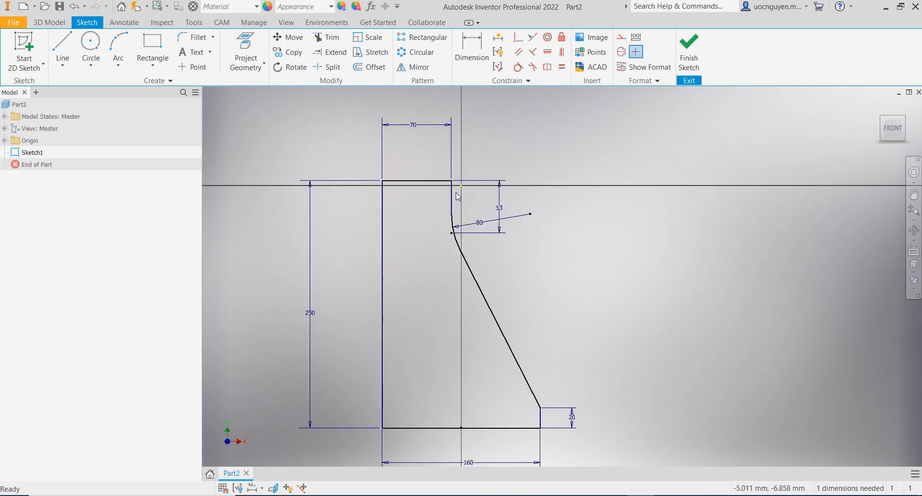
pyautogui.click(463, 195)
pyautogui.click(480, 202)
pyautogui.click(540, 417)
pyautogui.click(583, 383)
pyautogui.scroll(2, 581, 339)
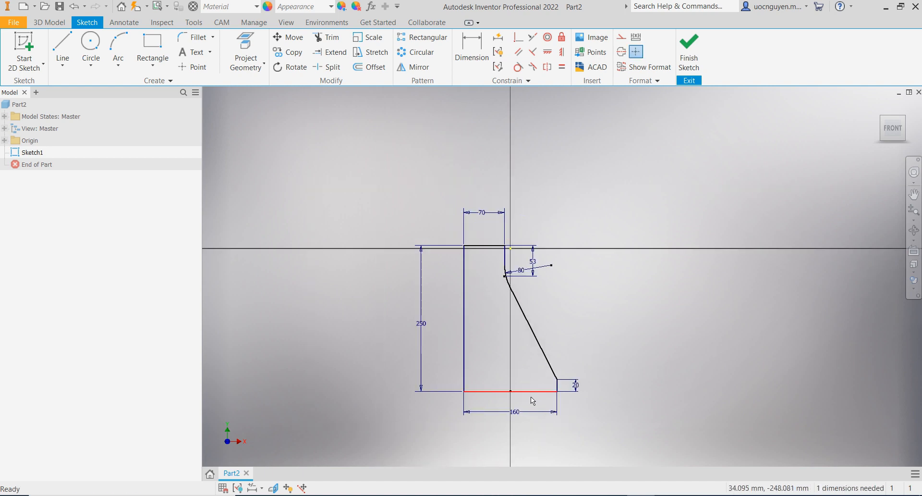
pyautogui.moveTo(557, 391); pyautogui.dragTo(580, 412)
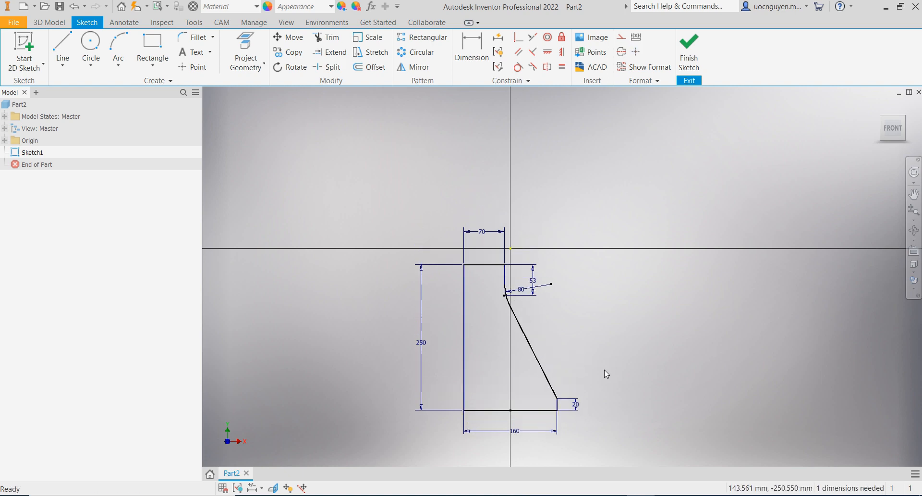
# - Apply a horizontal constraint between the midpoint of the profile's top edge and the sketch origin
pyautogui.click(547, 52)
pyautogui.click(488, 265)
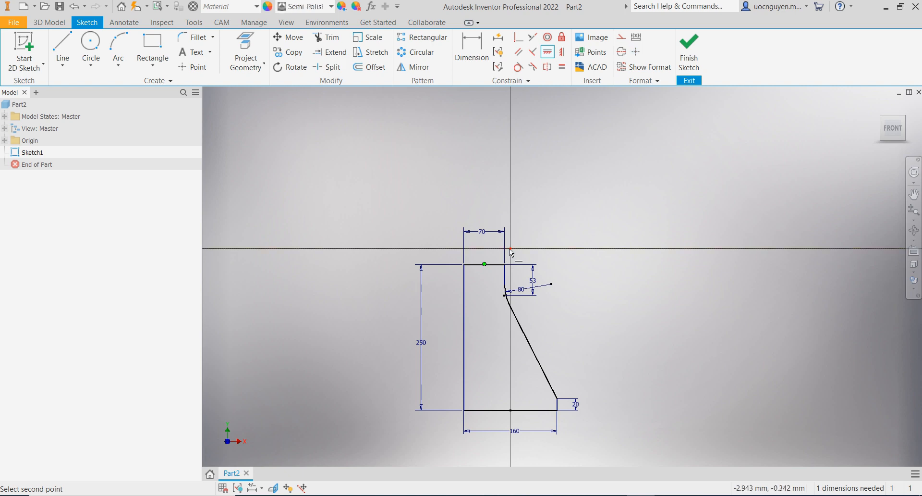
pyautogui.click(572, 248)
pyautogui.press('Escape')
pyautogui.moveTo(590, 210); pyautogui.dragTo(553, 180, button='middle')
pyautogui.press('F6')
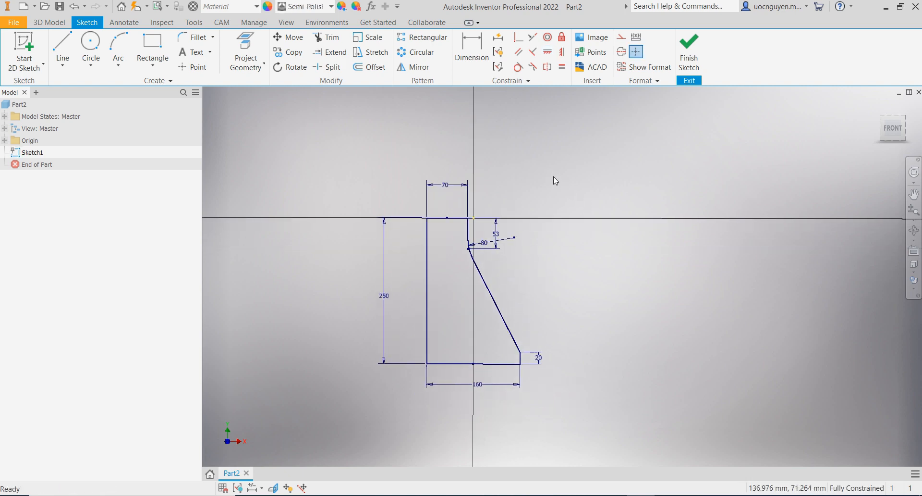
# - Finish the profile sketch and start a new sketch on the YZ plane
pyautogui.click(682, 60)
pyautogui.click(4, 141)
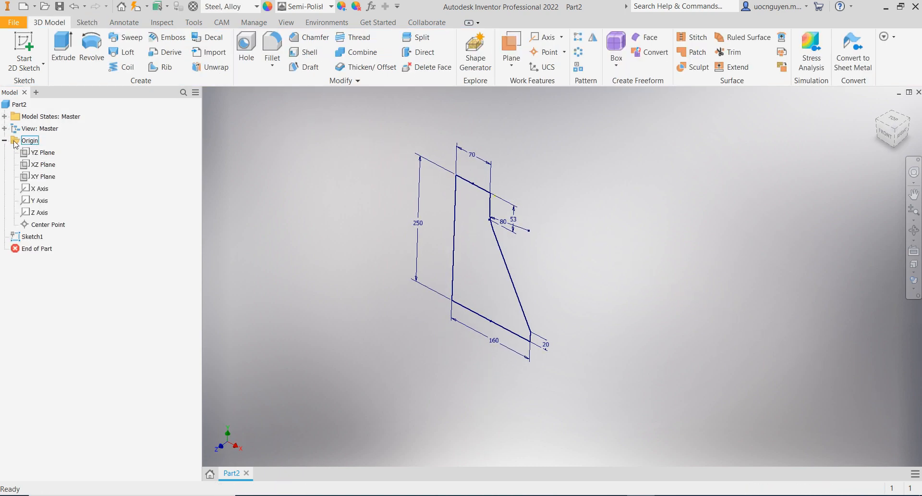
pyautogui.click(43, 153)
pyautogui.click(507, 254)
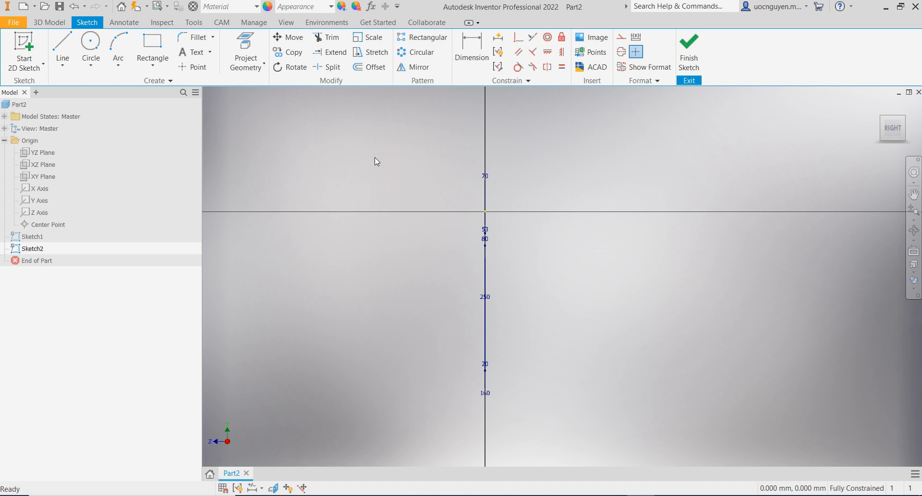
# - Sketch a rectangle 400 mm wide and 250 mm high across the vertical axis below the origin
pyautogui.click(152, 48)
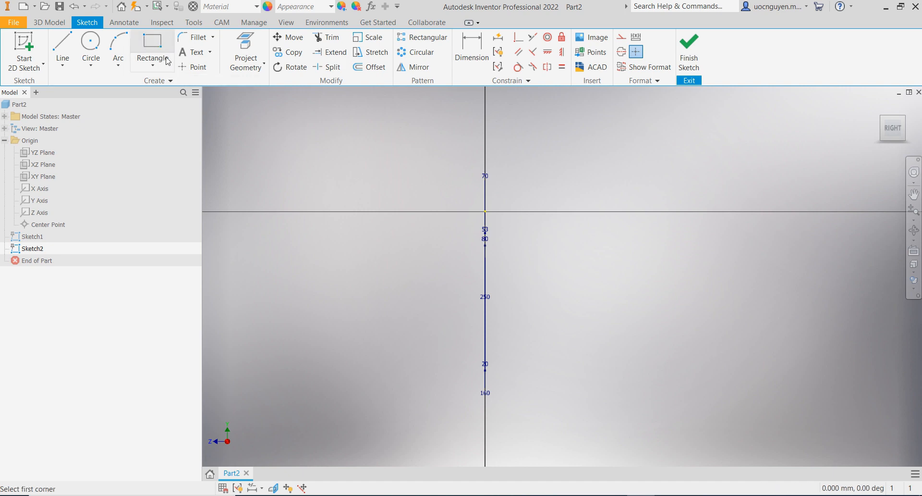
pyautogui.click(389, 244)
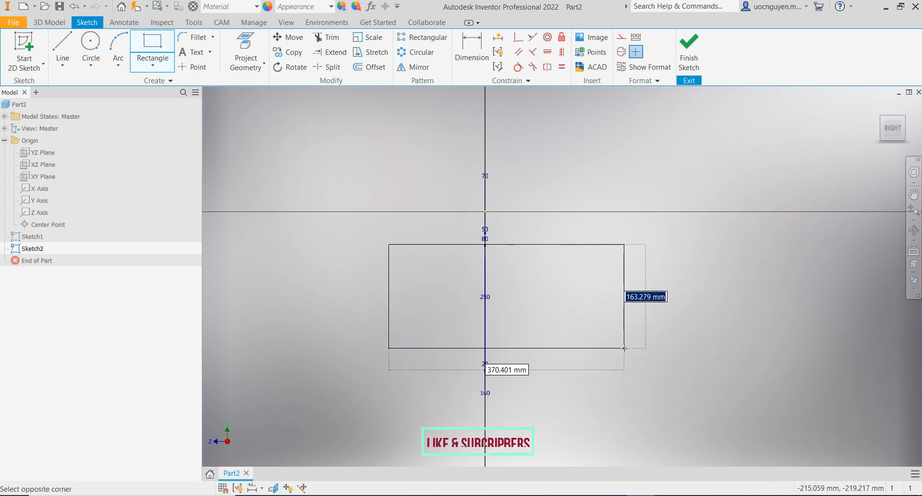
pyautogui.write('250')
pyautogui.press('Tab')
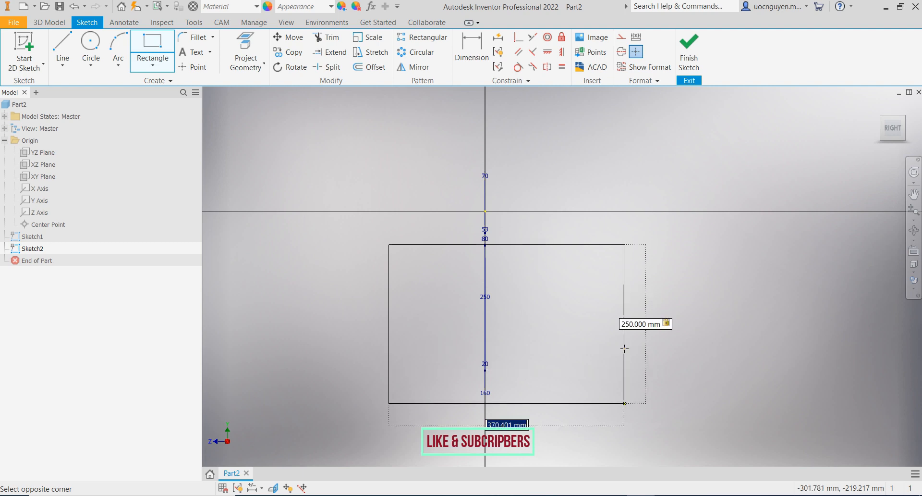
pyautogui.write('400')
pyautogui.press('Return')
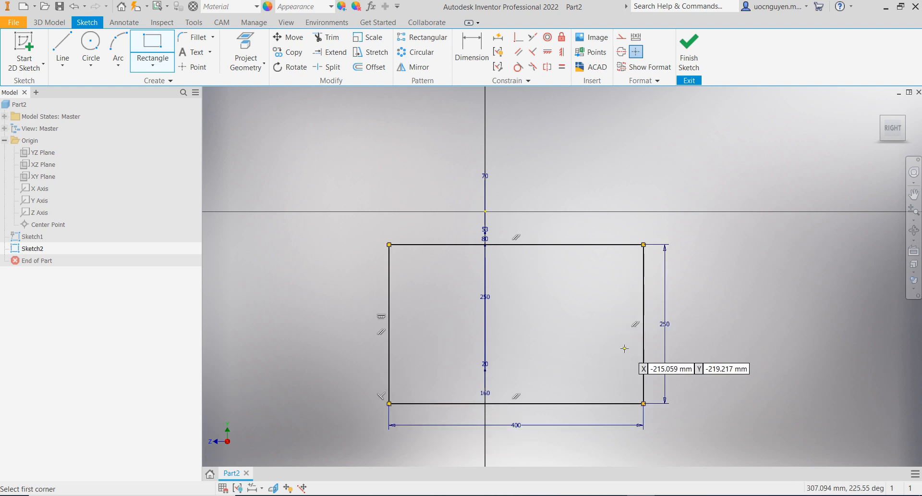
pyautogui.press('Escape')
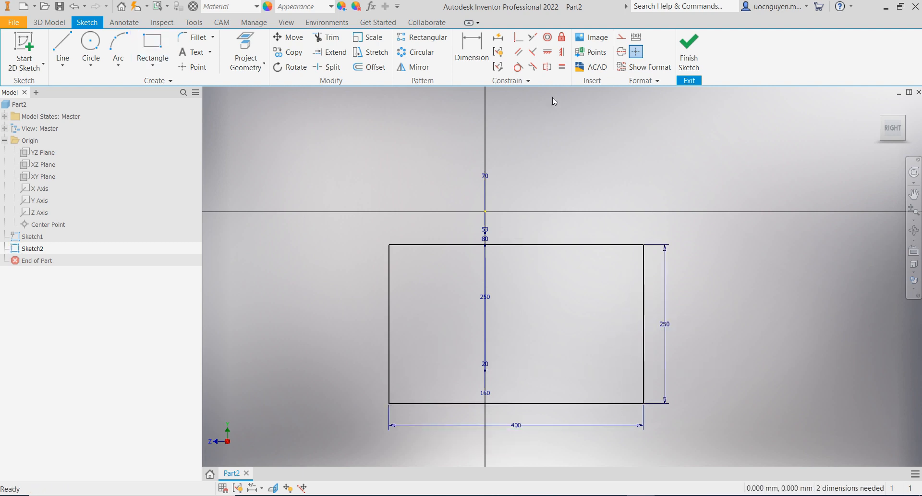
# - Align the midpoint of the rectangle's top edge with the sketch origin using vertical and horizontal constraints
pyautogui.click(562, 52)
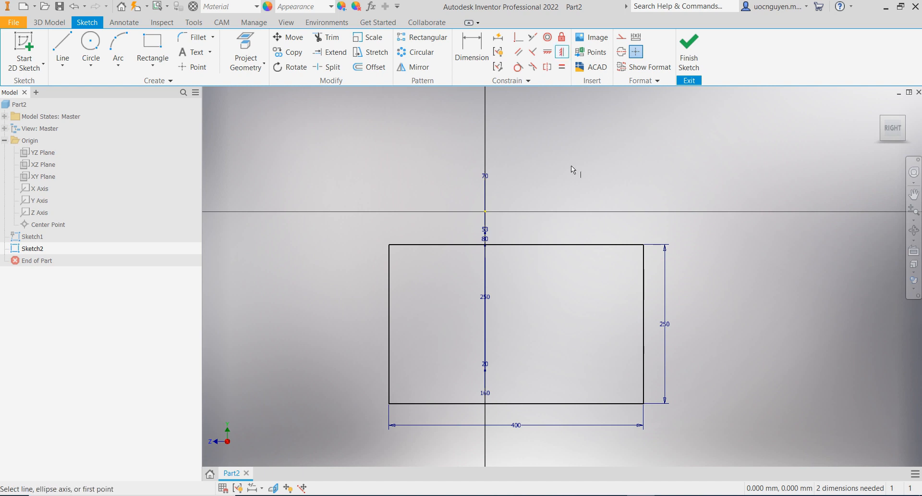
pyautogui.click(515, 244)
pyautogui.click(485, 212)
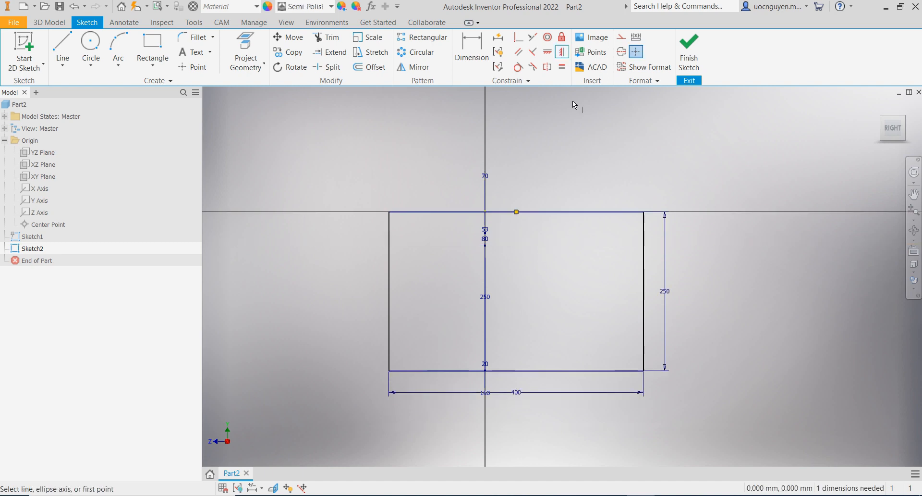
pyautogui.click(548, 52)
pyautogui.click(516, 212)
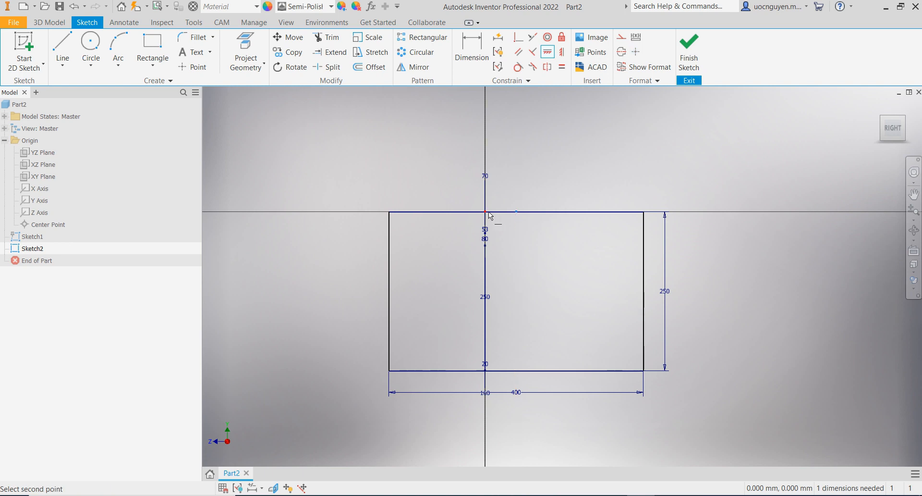
pyautogui.click(485, 212)
pyautogui.press('Escape')
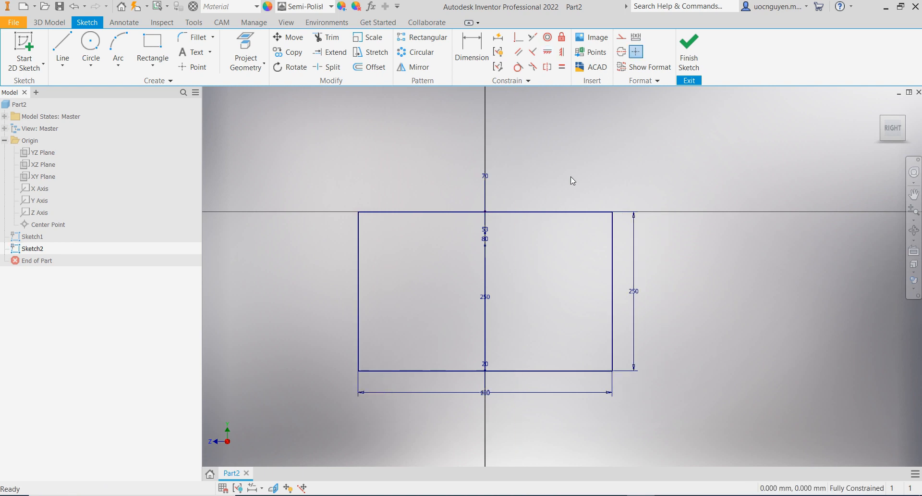
# - Sketch a slanted line from the rectangle's left edge joined to a vertical line reaching its top edge, and raise their shared corner near the top
pyautogui.click(63, 51)
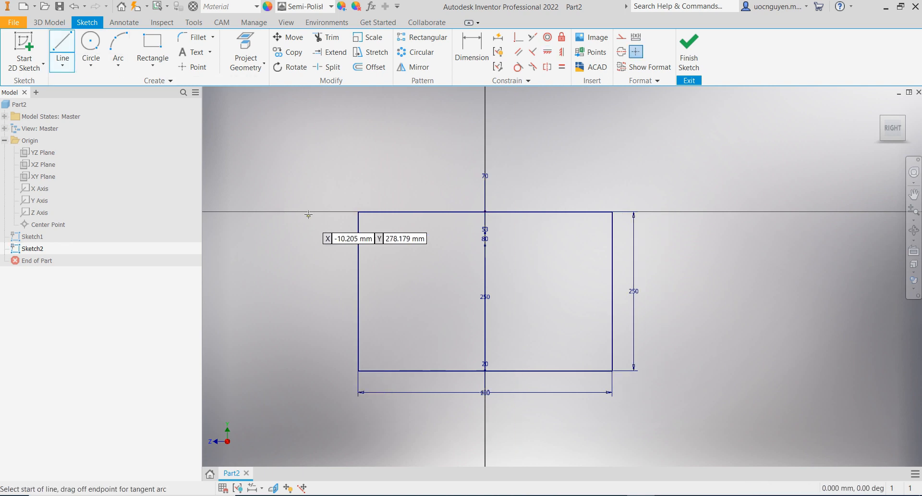
pyautogui.click(359, 347)
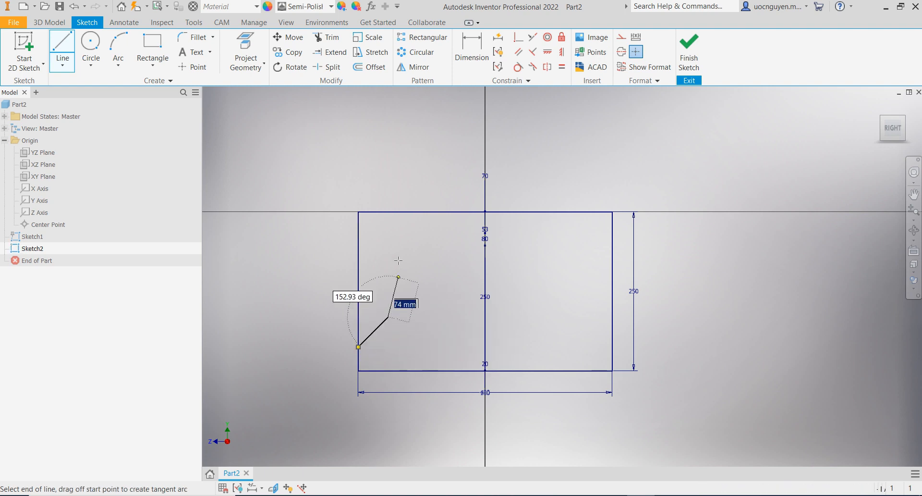
pyautogui.click(389, 317)
pyautogui.doubleClick(388, 212)
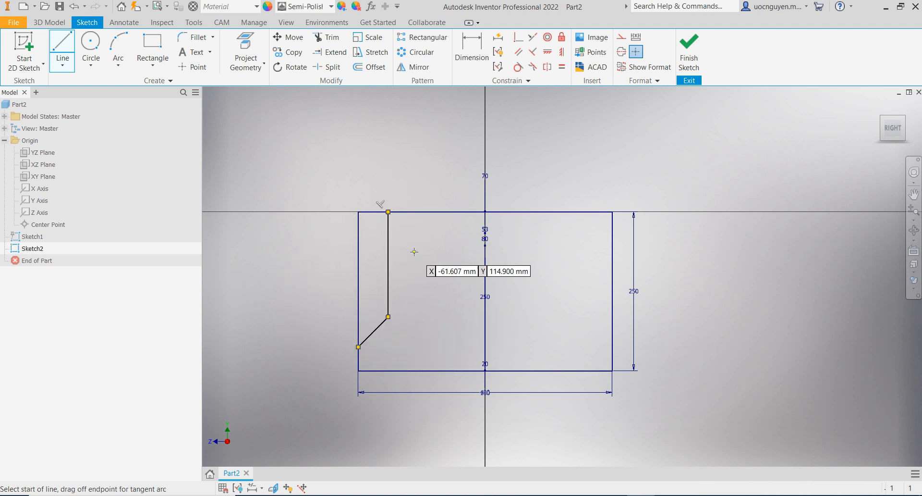
pyautogui.press('Escape')
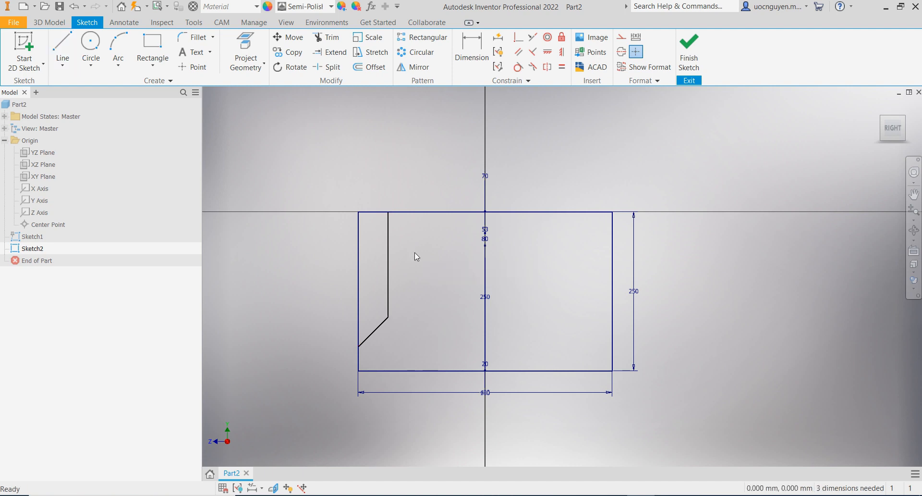
pyautogui.moveTo(390, 319); pyautogui.dragTo(391, 239)
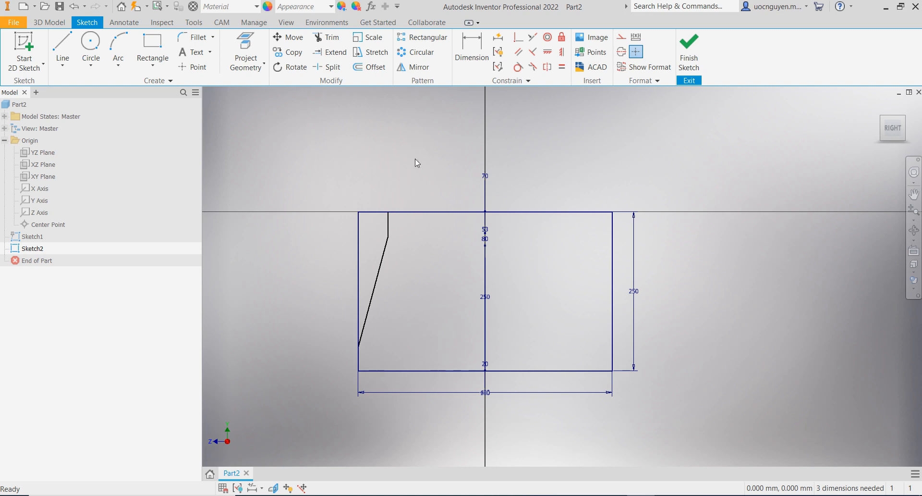
# - Dimension the slanted line's lower endpoint at 35 mm above the rectangle's bottom edge
pyautogui.press('d')
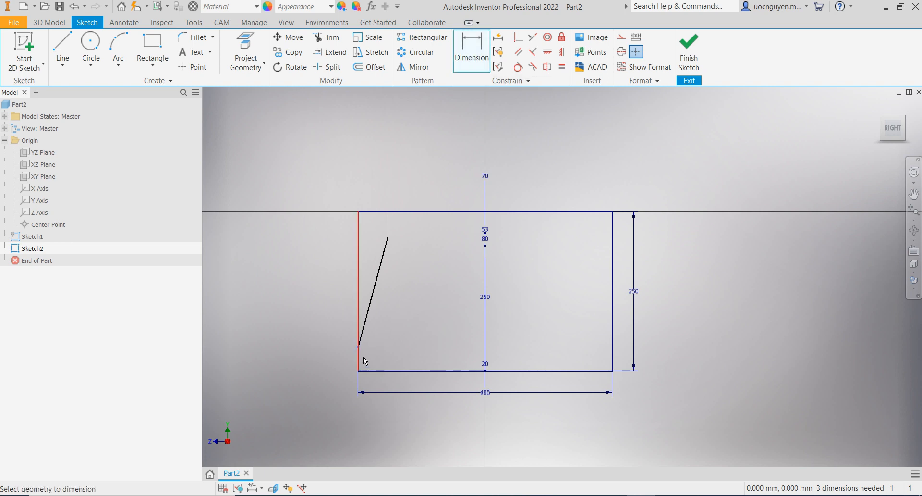
pyautogui.click(359, 356)
pyautogui.click(329, 363)
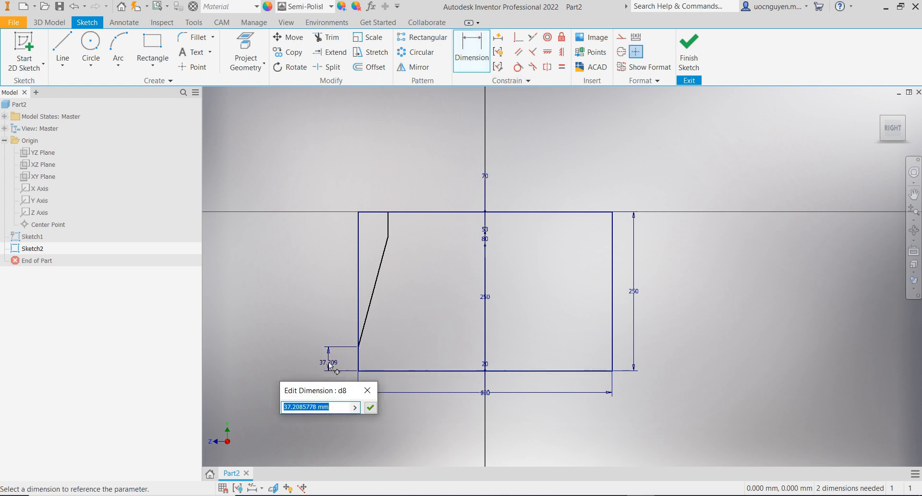
pyautogui.write('35')
pyautogui.press('Return')
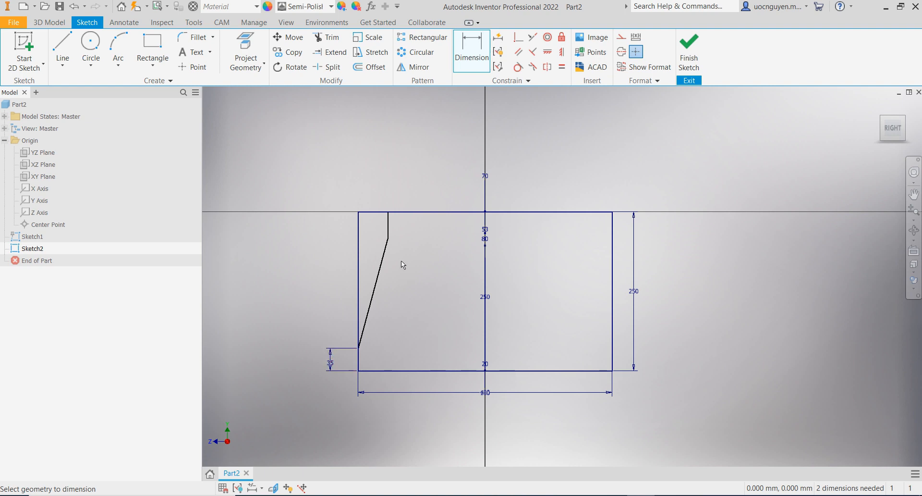
# - Dimension the upper corner of the slanted line at 28.4 mm below the rectangle's top edge
pyautogui.click(390, 214)
pyautogui.click(388, 236)
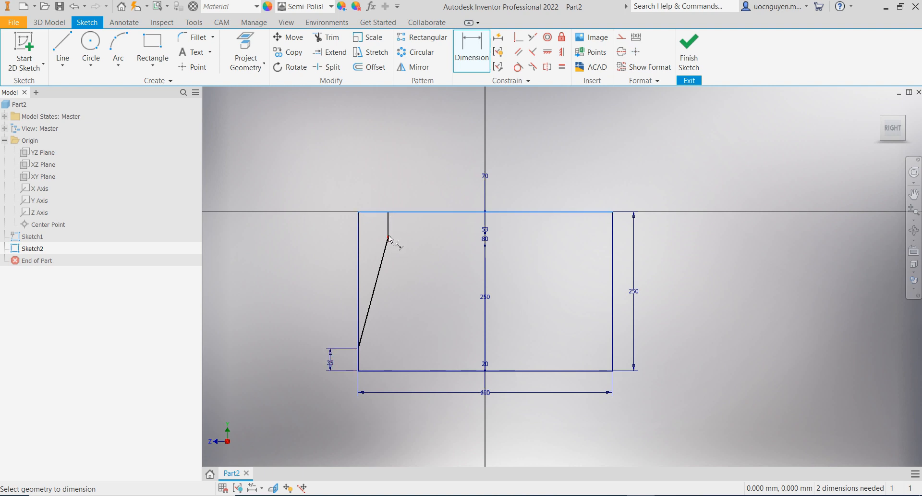
pyautogui.click(323, 225)
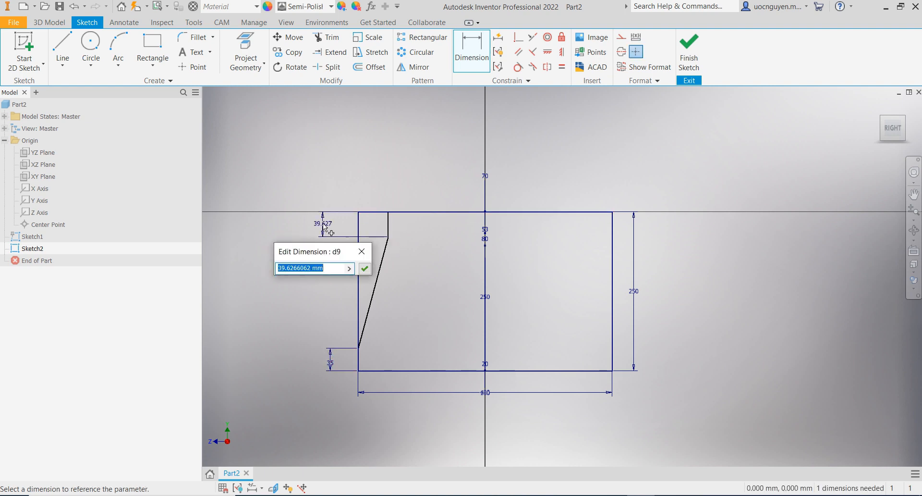
pyautogui.write('28.4')
pyautogui.press('Return')
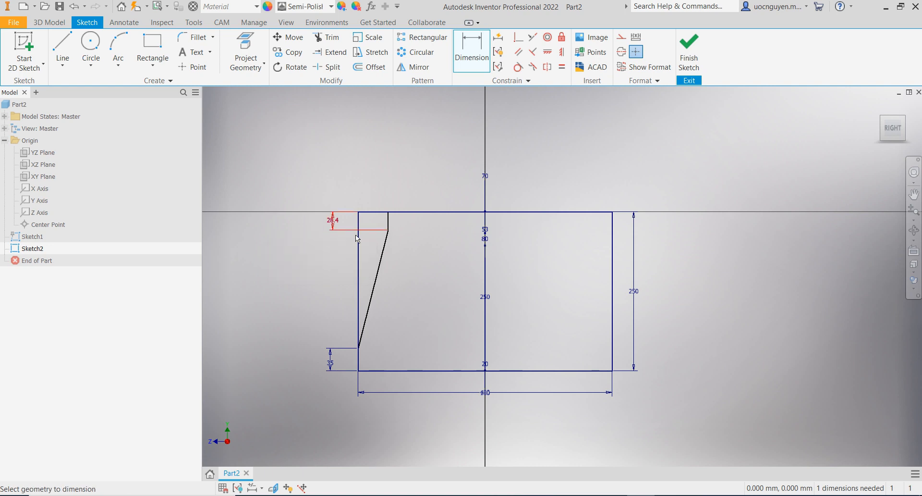
# - Dimension the angle between the slanted line and the rectangle's left edge to 15 degrees
pyautogui.click(380, 265)
pyautogui.click(356, 264)
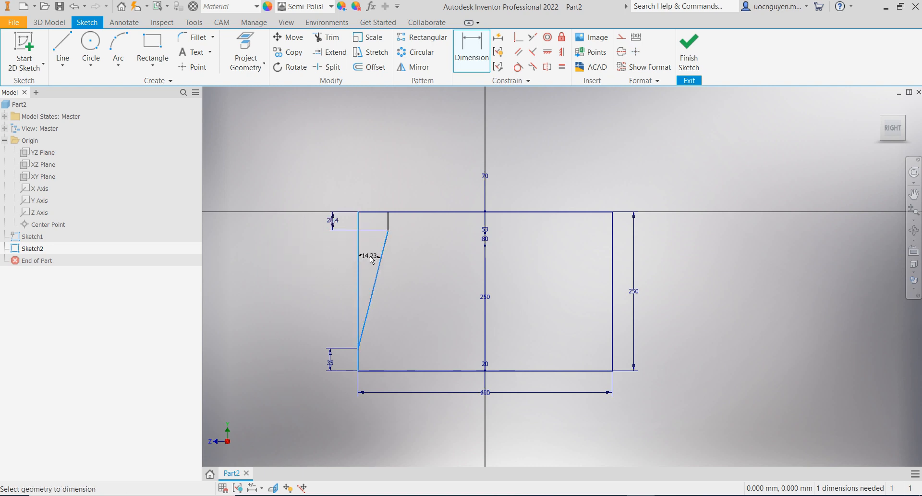
pyautogui.click(371, 256)
pyautogui.write('15')
pyautogui.press('Return')
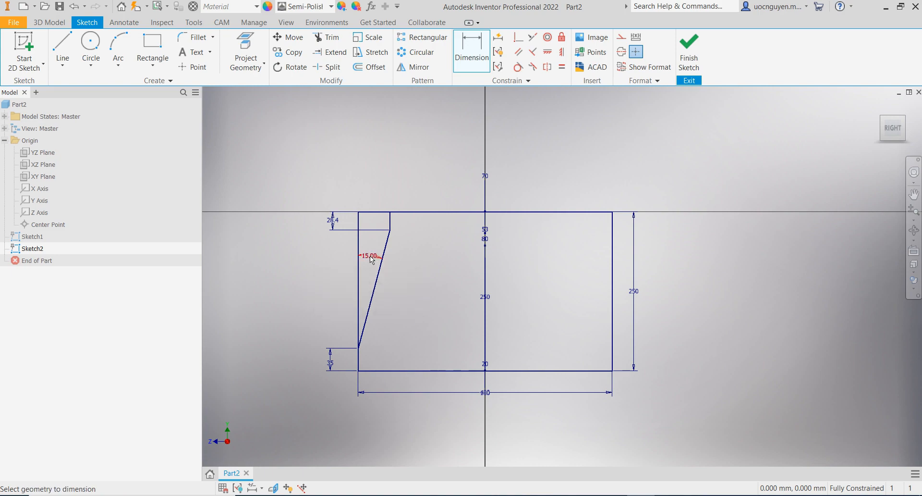
# - Check the reference drawing in PowerPoint and sketch a trapezoidal recess about 22 mm deep along the rectangle's top edge, spanning the vertical axis
pyautogui.hotkey('alt', 'Tab')
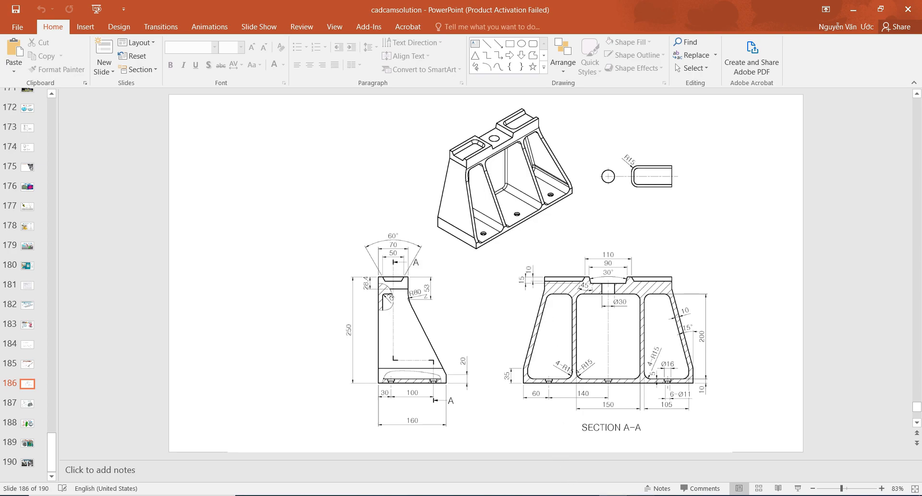
pyautogui.hotkey('alt', 'Tab')
pyautogui.click(64, 48)
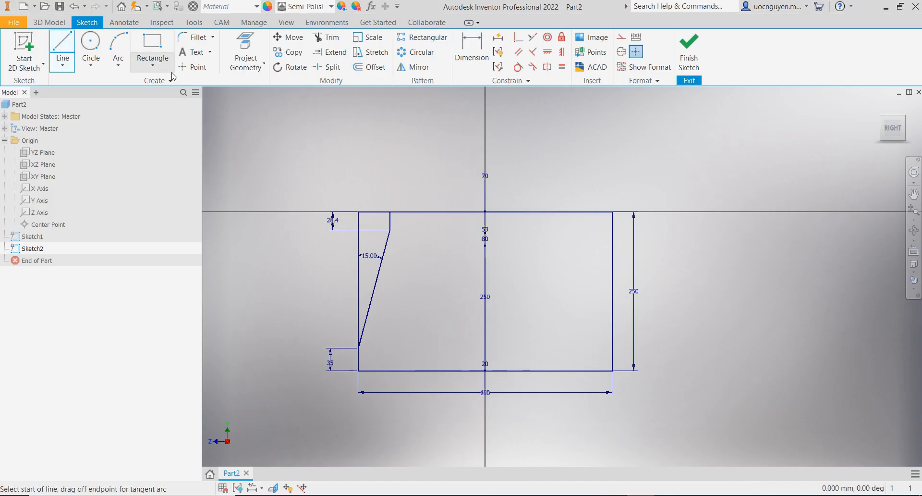
pyautogui.click(431, 212)
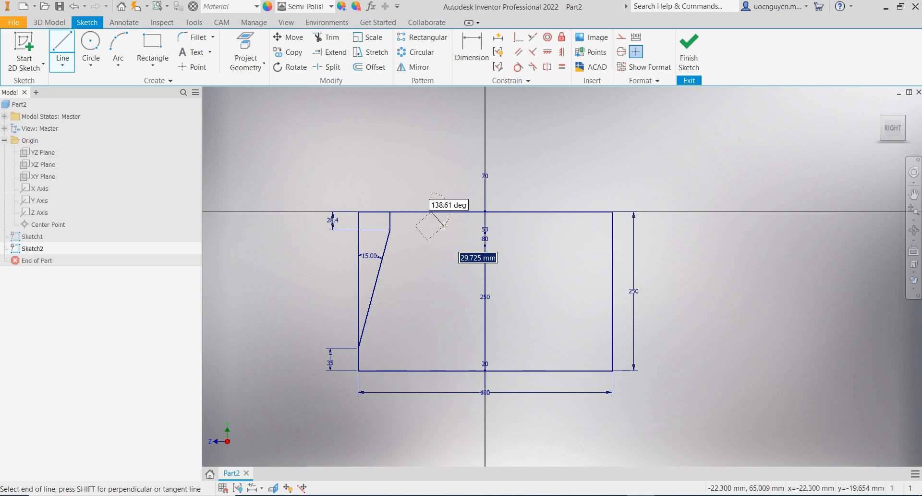
pyautogui.click(444, 226)
pyautogui.doubleClick(552, 225)
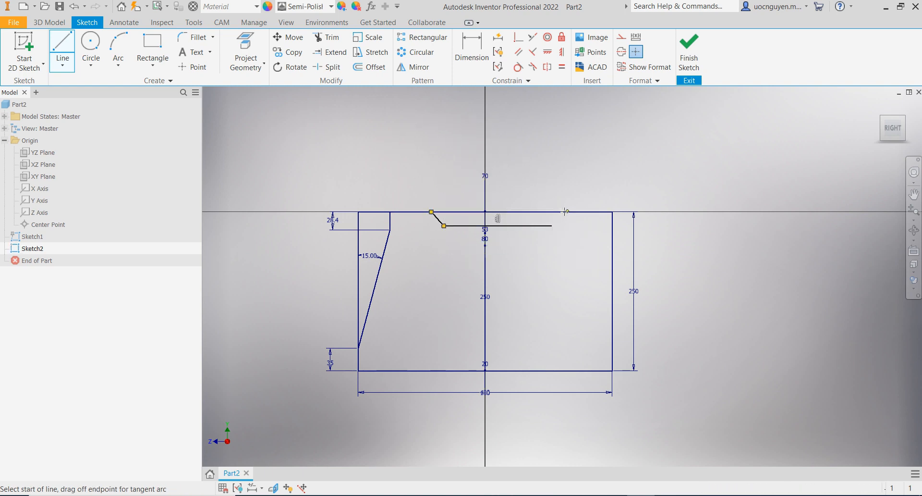
pyautogui.click(566, 212)
pyautogui.press('Escape')
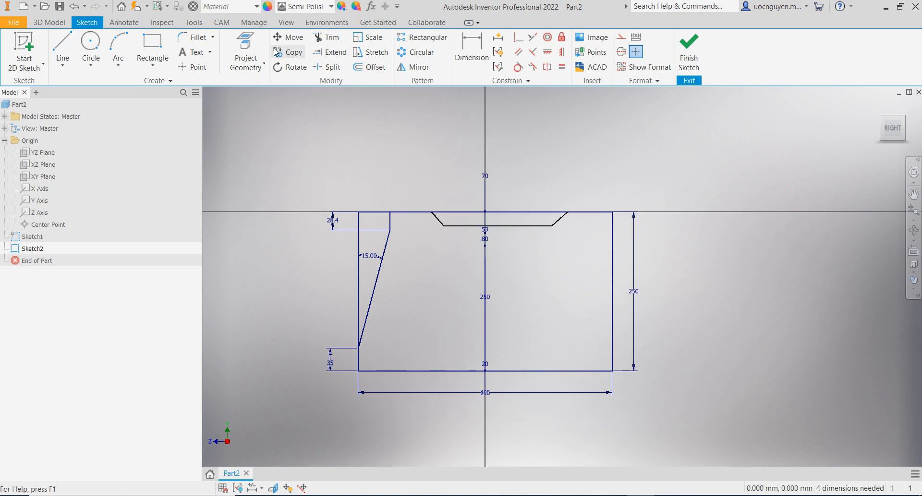
# - Project the XY plane into the sketch and convert the projected vertical line to construction geometry
pyautogui.click(245, 50)
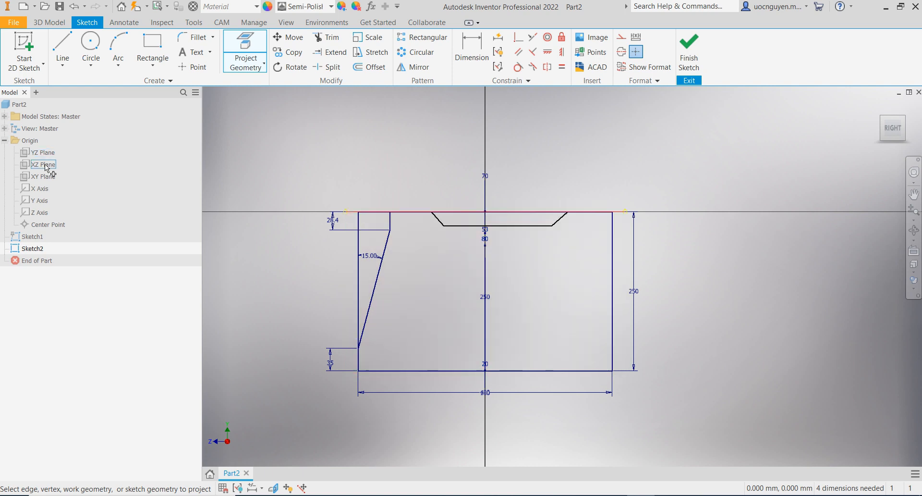
pyautogui.click(54, 180)
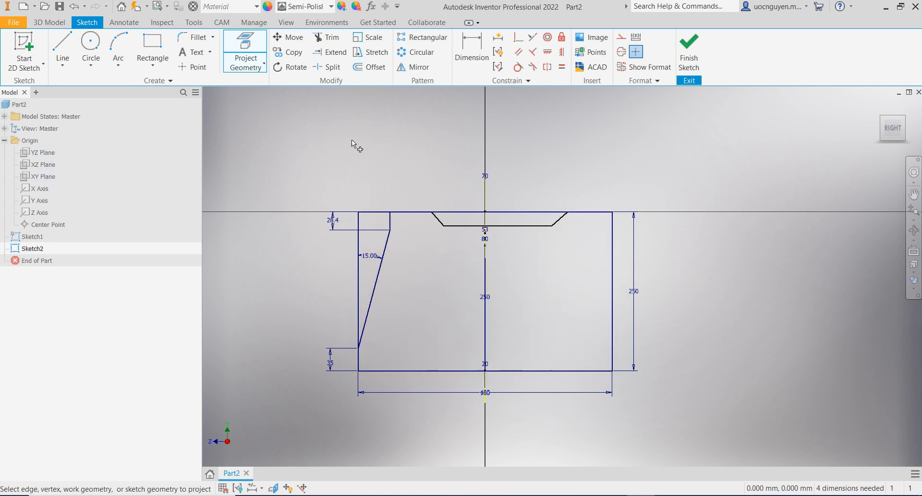
pyautogui.press('Escape')
pyautogui.keyDown('shift'); pyautogui.moveTo(338, 134); pyautogui.dragTo(453, 159, button='middle'); pyautogui.keyUp('shift')
pyautogui.click(485, 192)
pyautogui.rightClick(542, 189)
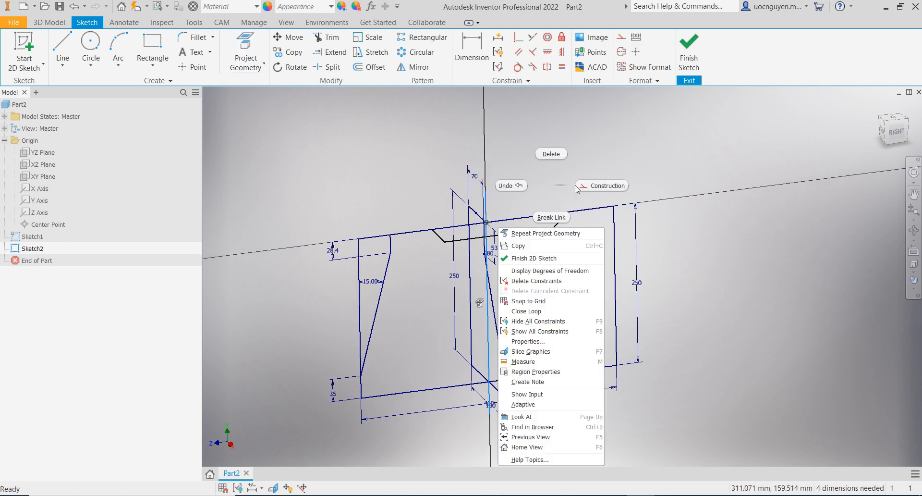
pyautogui.click(593, 187)
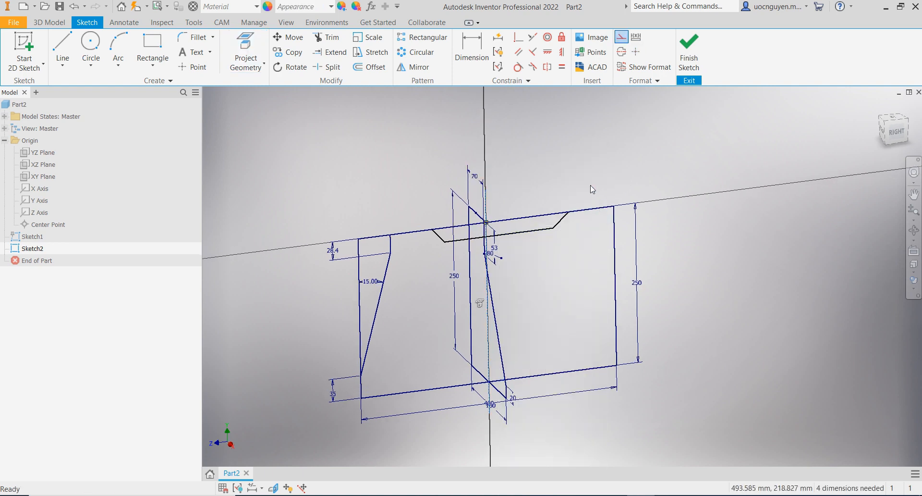
# - Make the two slanted sides of the top recess symmetric about the vertical construction line
pyautogui.click(900, 137)
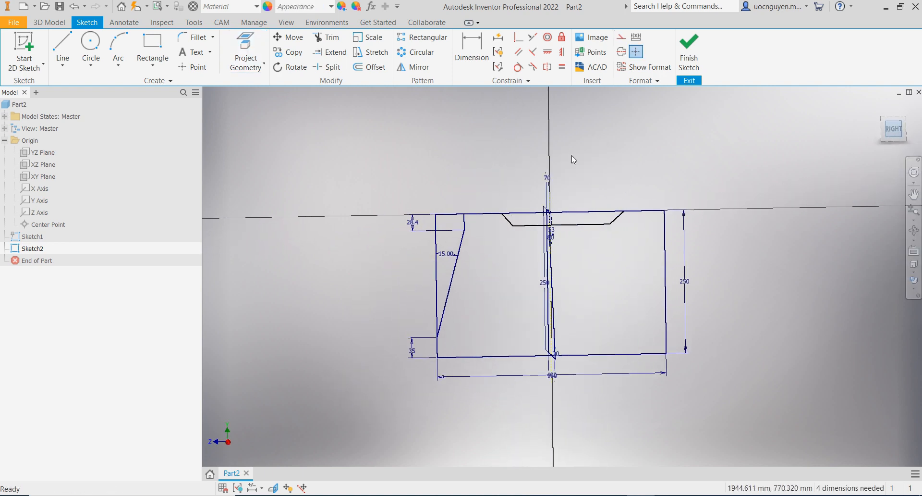
pyautogui.click(548, 66)
pyautogui.scroll(3, 609, 189)
pyautogui.click(644, 245)
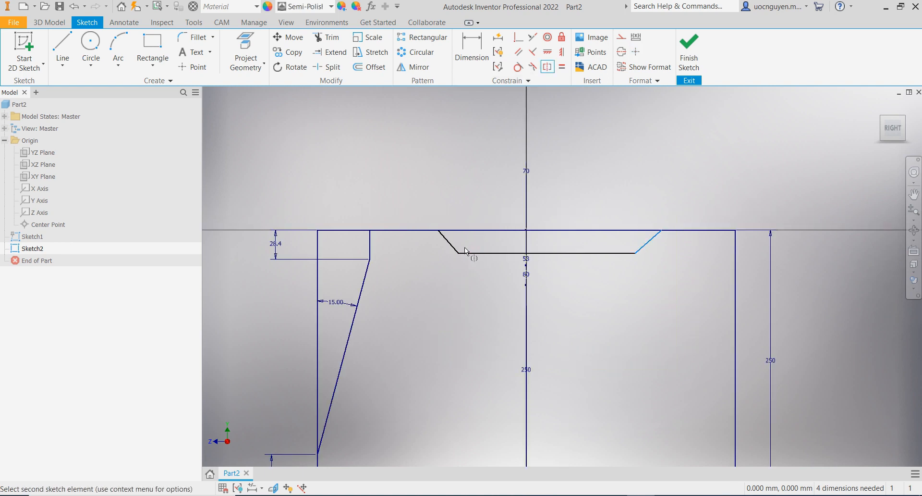
pyautogui.click(455, 249)
pyautogui.click(530, 220)
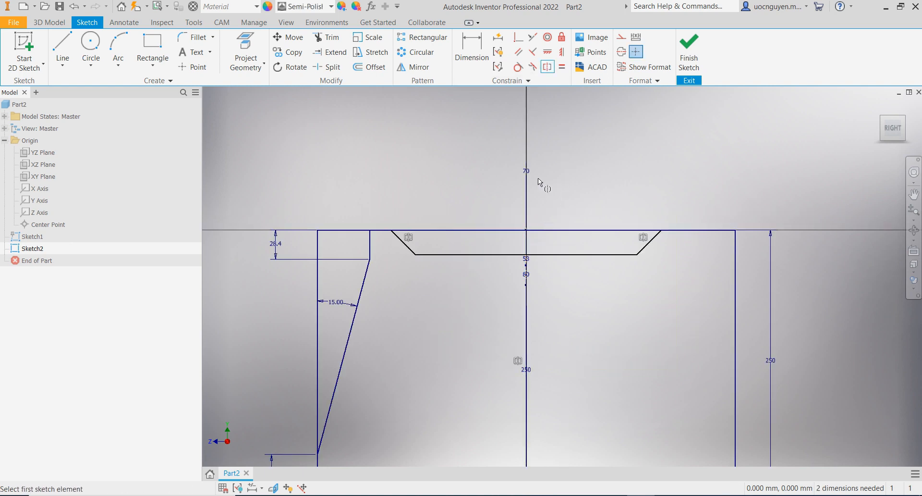
# - Dimension the depth of the recess below the rectangle's top edge to 15 mm
pyautogui.scroll(-3, 473, 161)
pyautogui.click(471, 48)
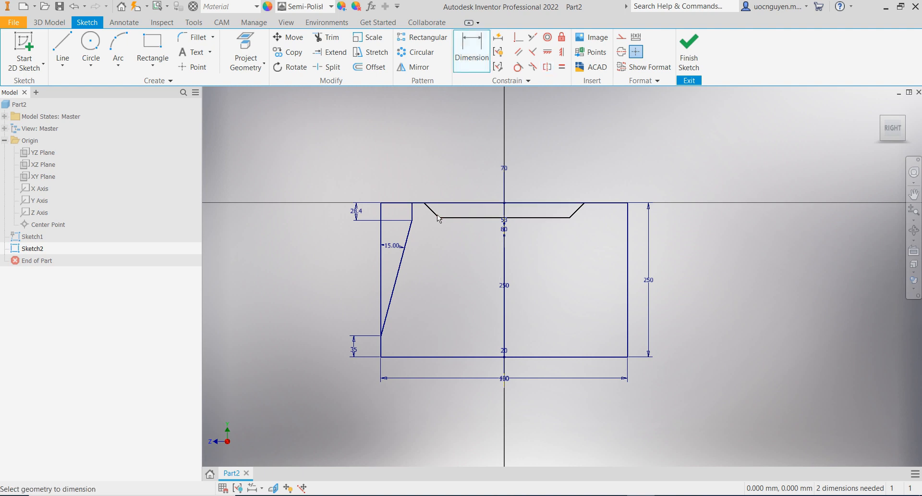
pyautogui.click(538, 203)
pyautogui.click(612, 171)
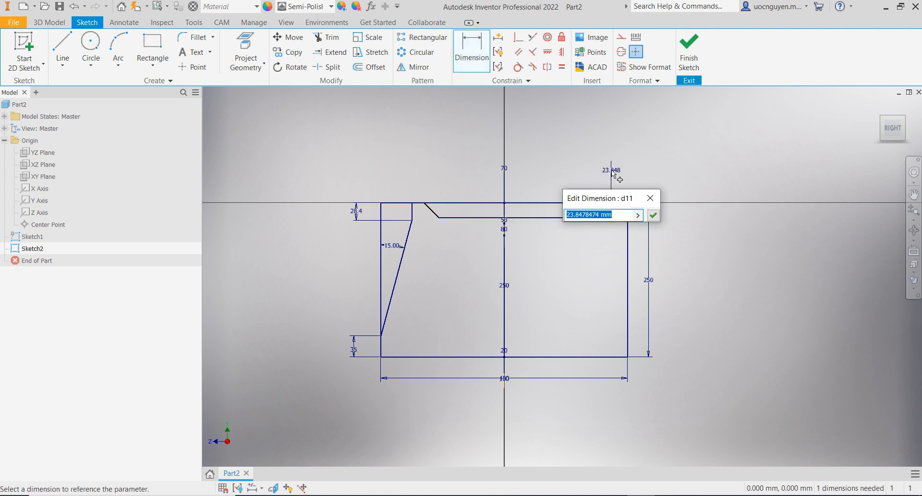
pyautogui.write('15')
pyautogui.press('Return')
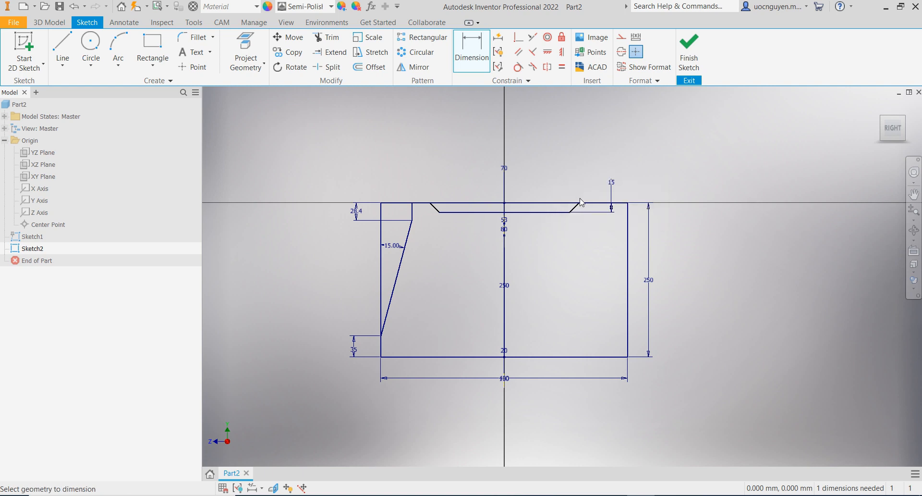
pyautogui.click(576, 207)
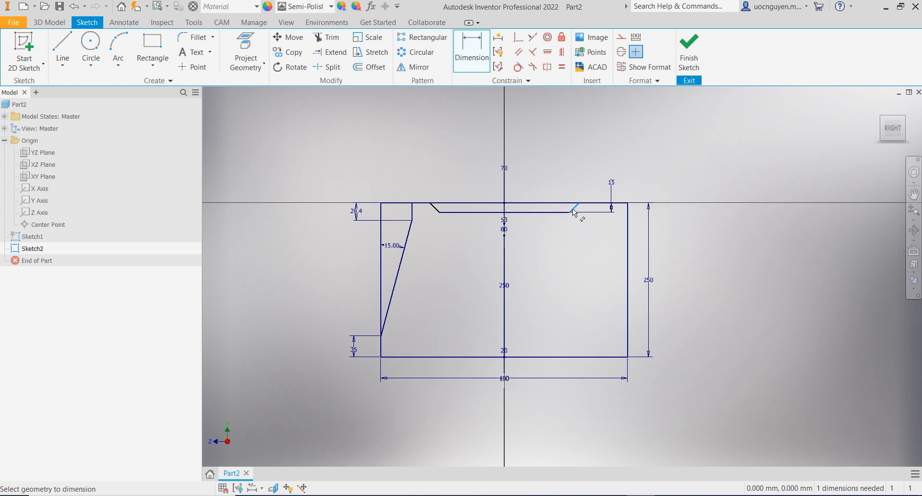
pyautogui.click(435, 211)
pyautogui.click(524, 182)
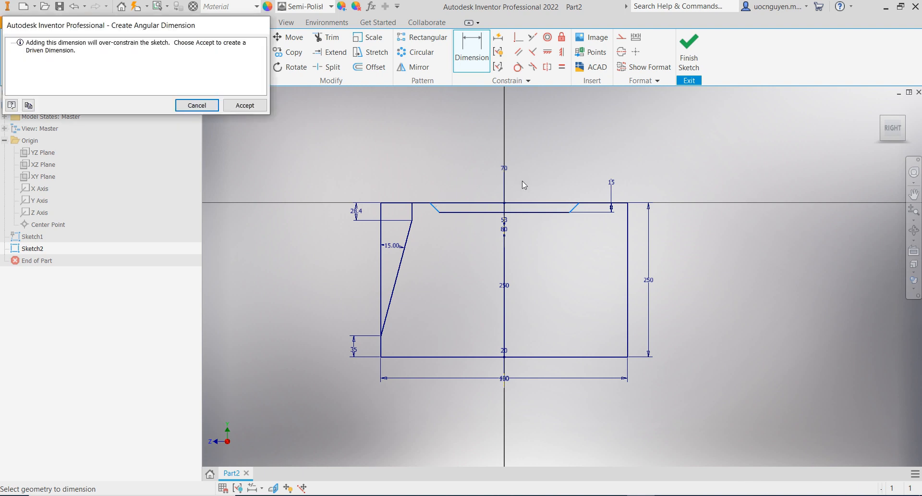
pyautogui.press('Escape')
# - Narrow the recess and dimension its opening width along the rectangle's top edge to 90 mm
pyautogui.scroll(-3, 542, 197)
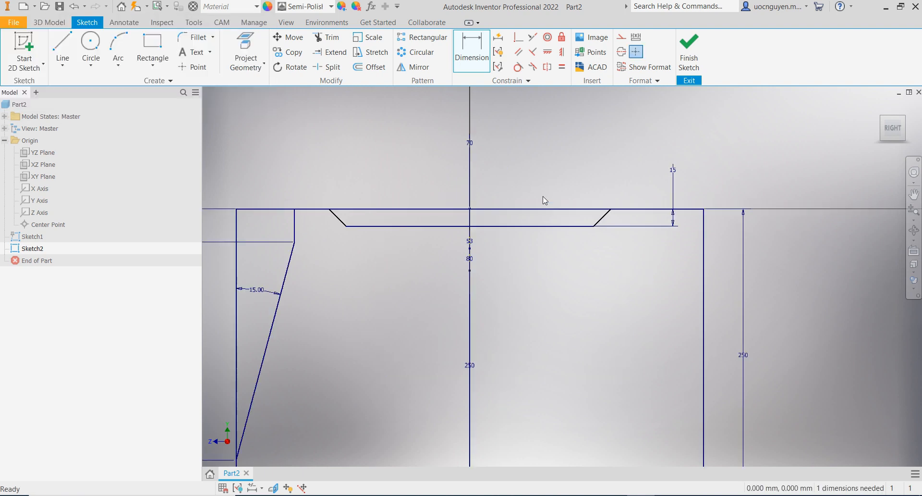
pyautogui.scroll(3, 586, 197)
pyautogui.moveTo(589, 211); pyautogui.dragTo(550, 215)
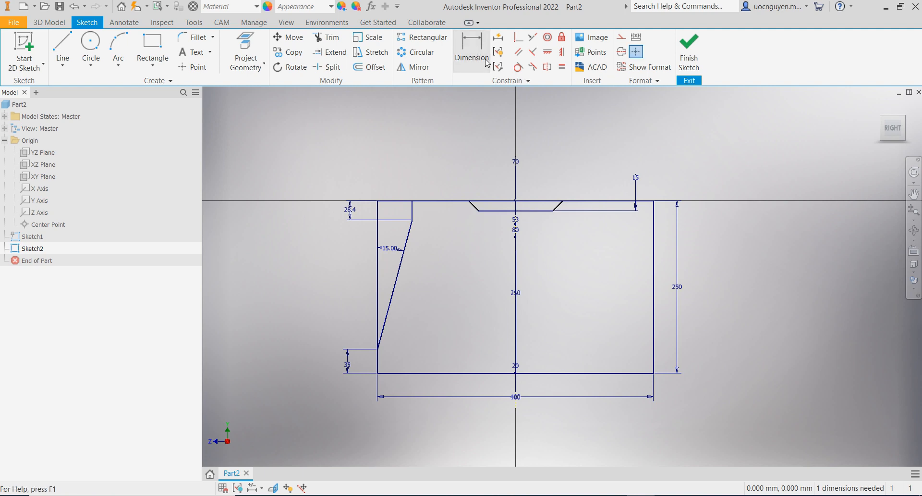
pyautogui.click(472, 51)
pyautogui.click(563, 201)
pyautogui.click(470, 202)
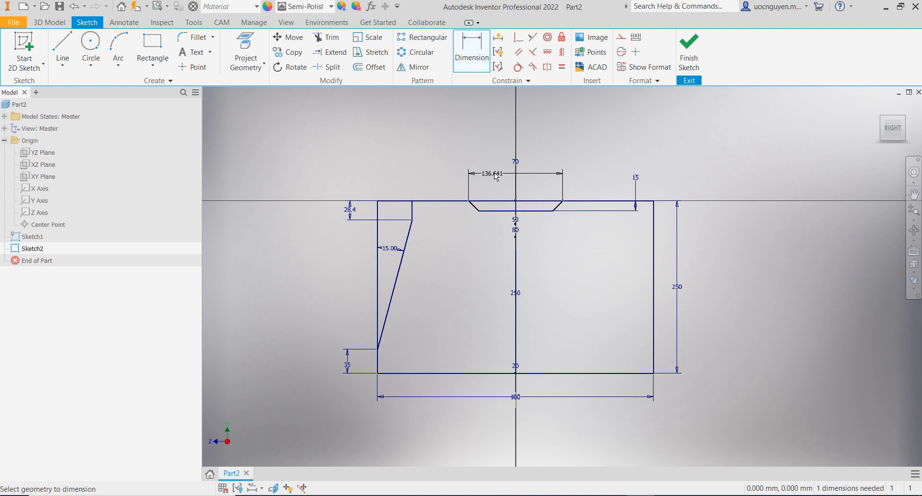
pyautogui.click(496, 173)
pyautogui.write('90')
pyautogui.press('Return')
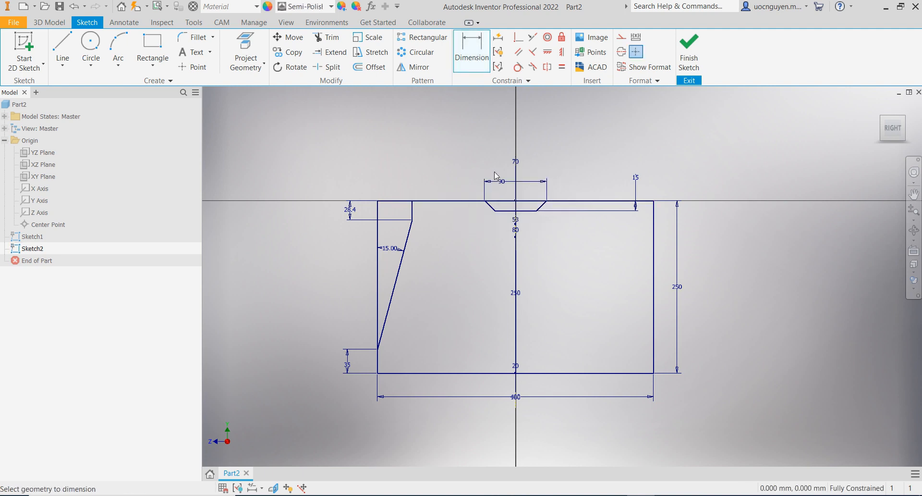
# - Add a driven angle dimension between the recess's two slanted sides, then delete it
pyautogui.scroll(-2, 543, 213)
pyautogui.click(543, 213)
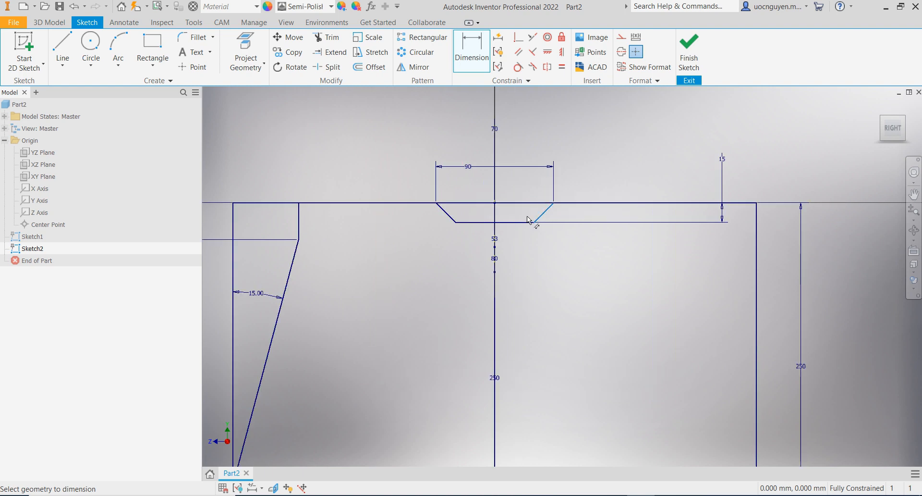
pyautogui.click(446, 213)
pyautogui.click(514, 187)
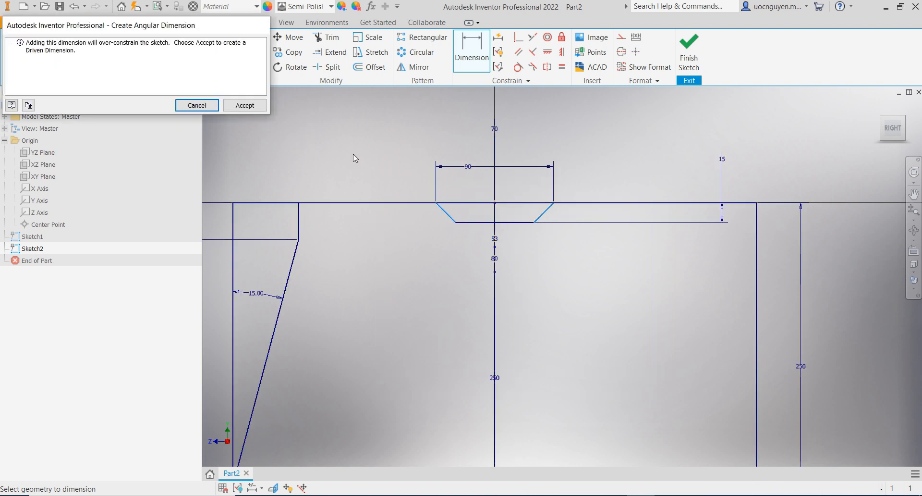
pyautogui.click(245, 105)
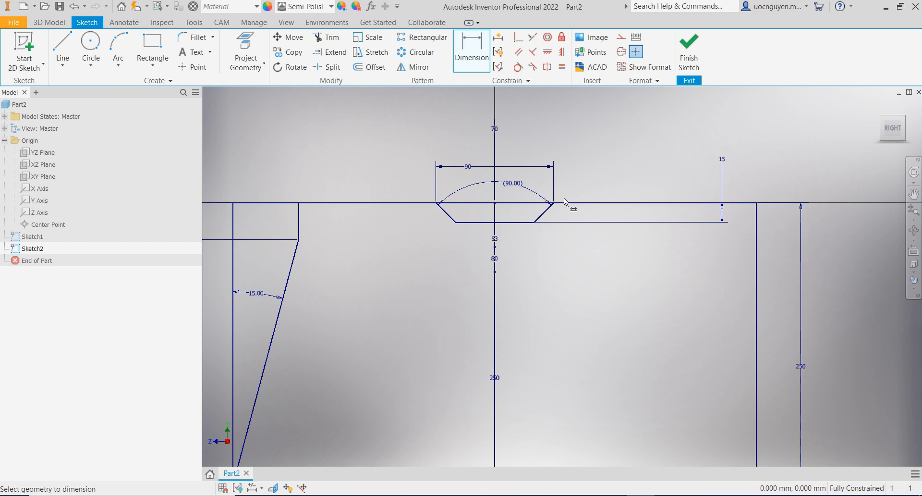
pyautogui.press('Escape')
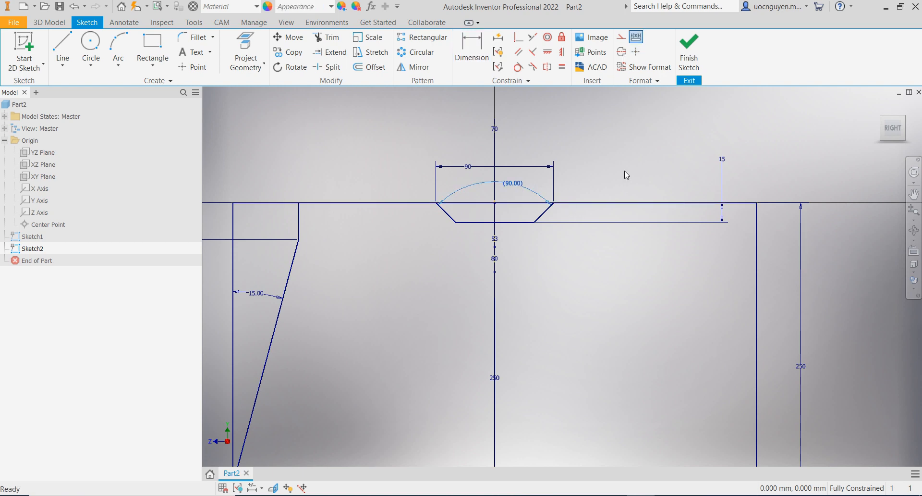
pyautogui.press('Delete')
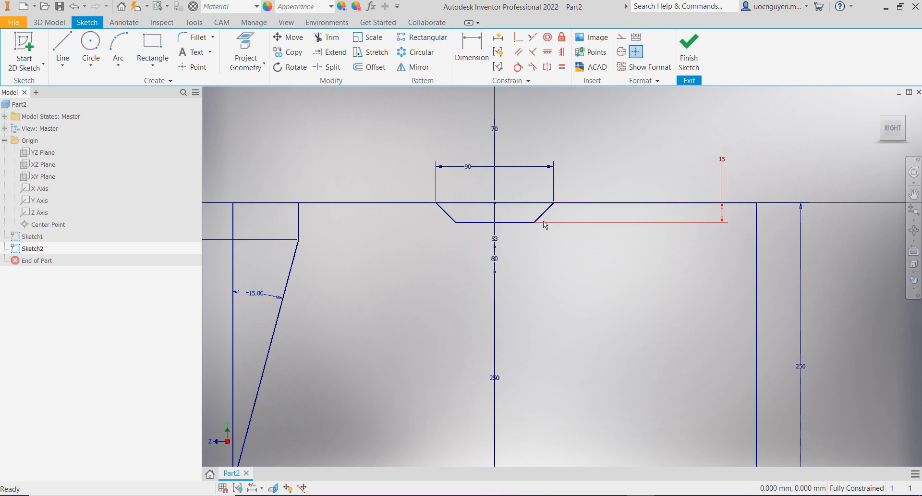
# - Delete the perpendicular constraint between the two slanted sides of the recess
pyautogui.moveTo(535, 224); pyautogui.dragTo(555, 237)
pyautogui.scroll(-3, 551, 214)
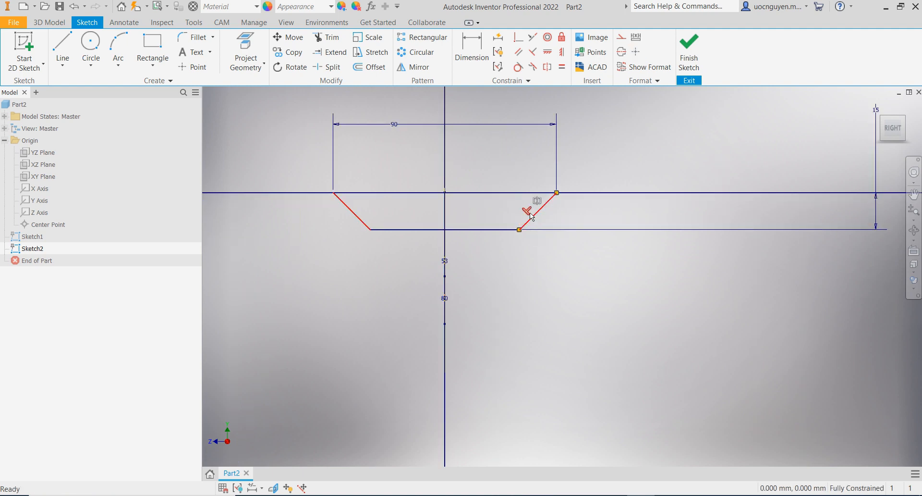
pyautogui.scroll(2, 519, 261)
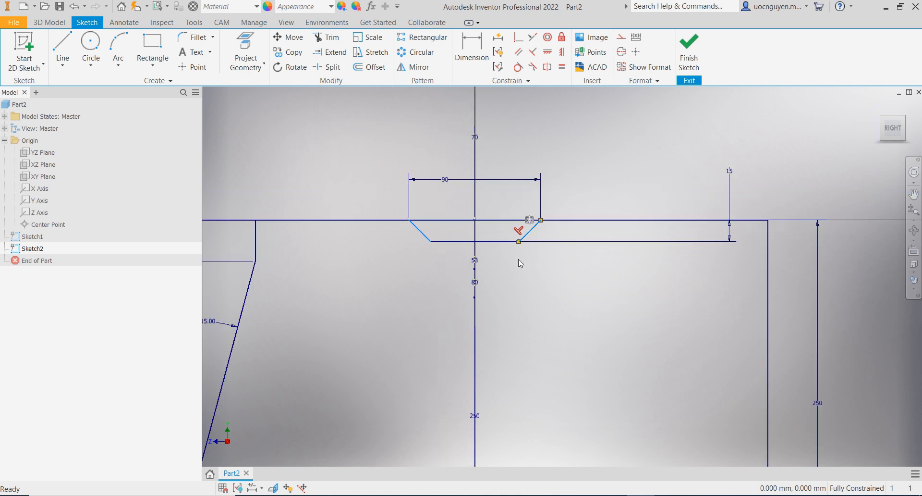
pyautogui.rightClick(519, 232)
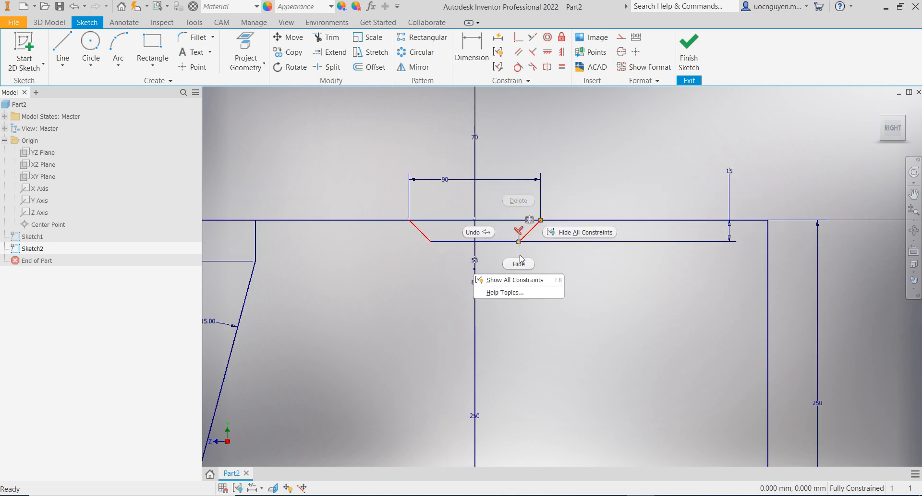
pyautogui.click(579, 195)
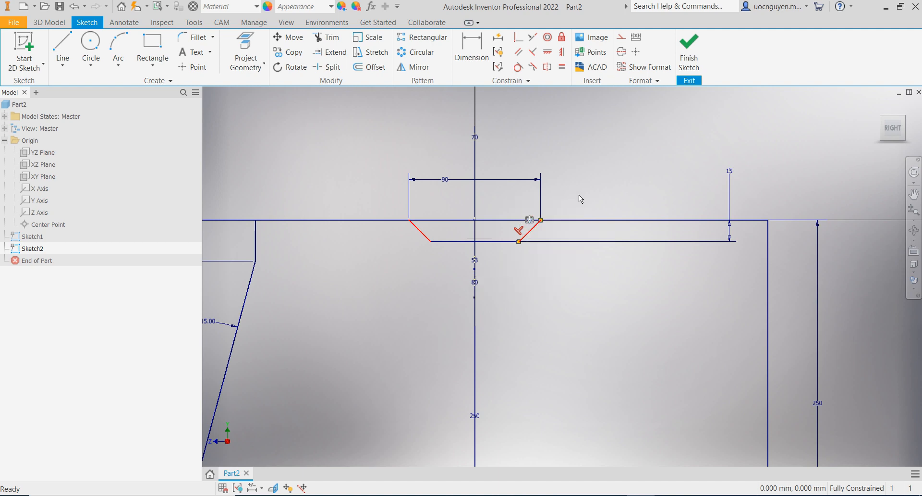
pyautogui.rightClick(520, 236)
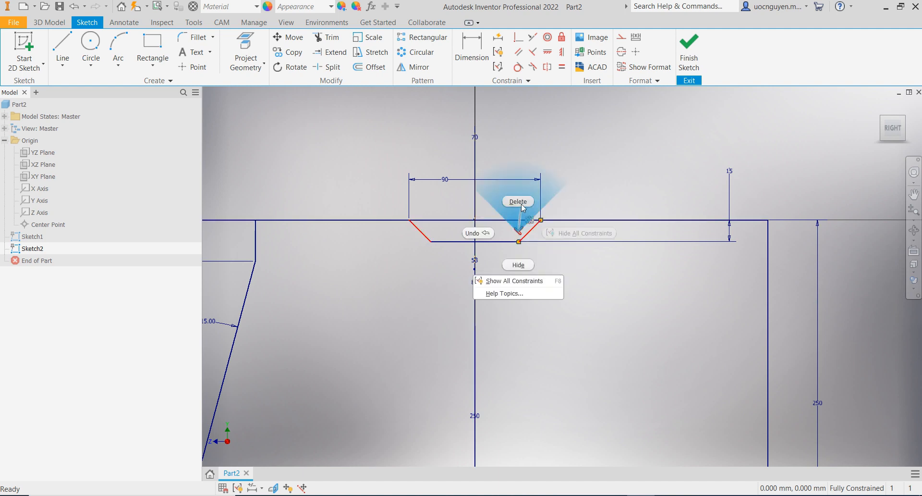
pyautogui.click(521, 203)
# - Dimension the angle between the recess's slanted sides to 30 degrees and place the dimension above the 90 mm width dimension
pyautogui.click(472, 51)
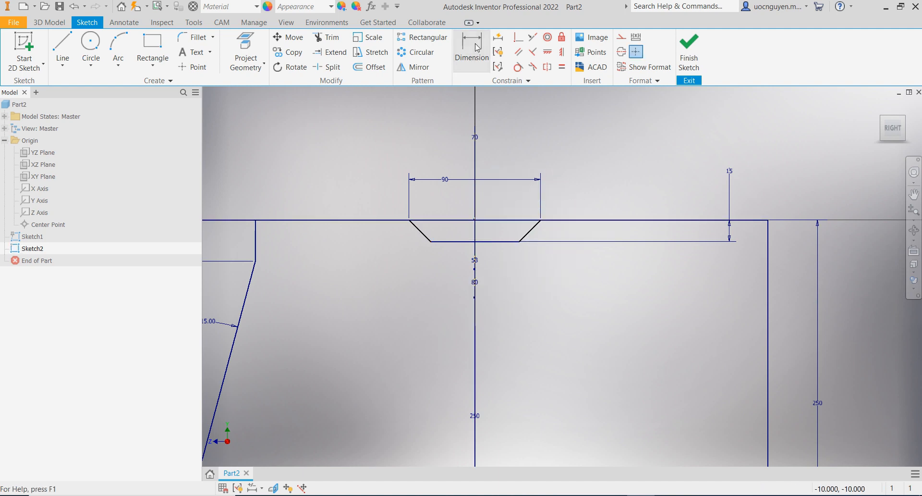
pyautogui.click(426, 235)
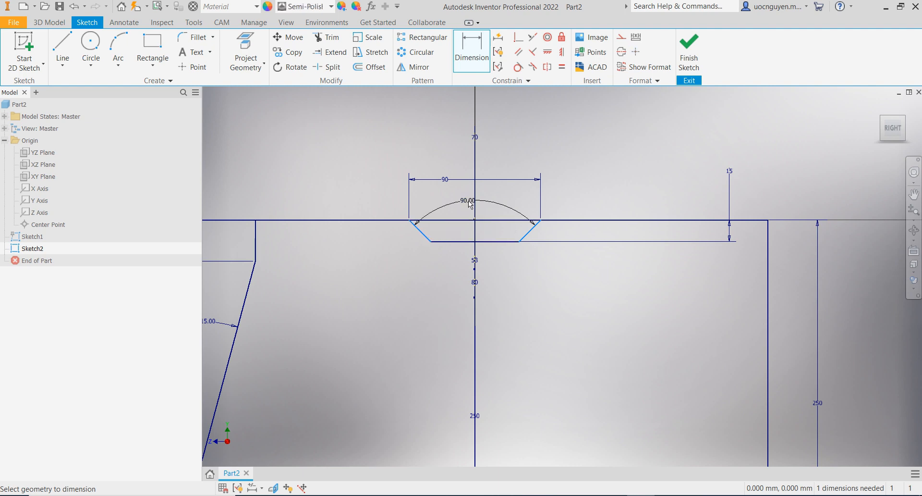
pyautogui.click(506, 204)
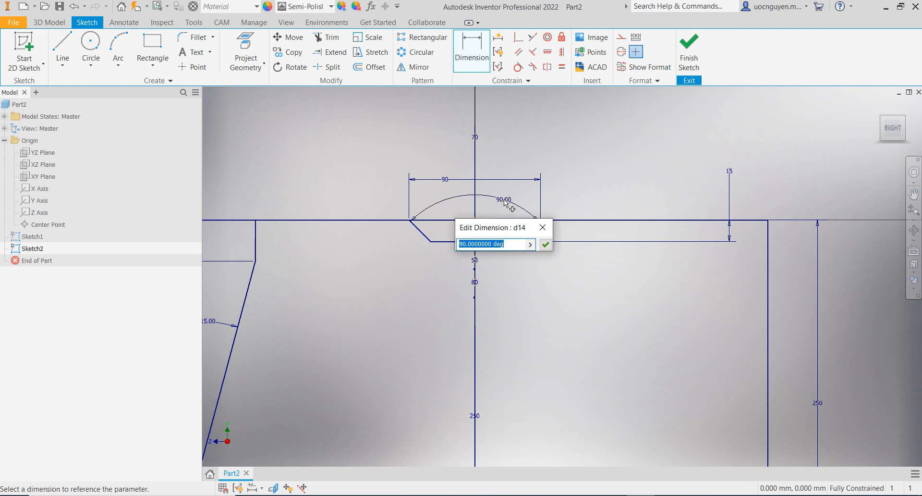
pyautogui.write('30')
pyautogui.press('Return')
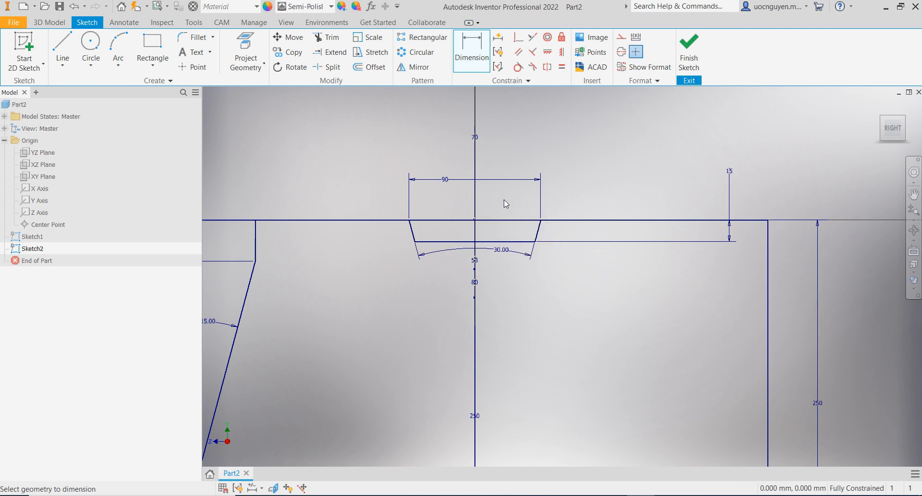
pyautogui.press('Escape')
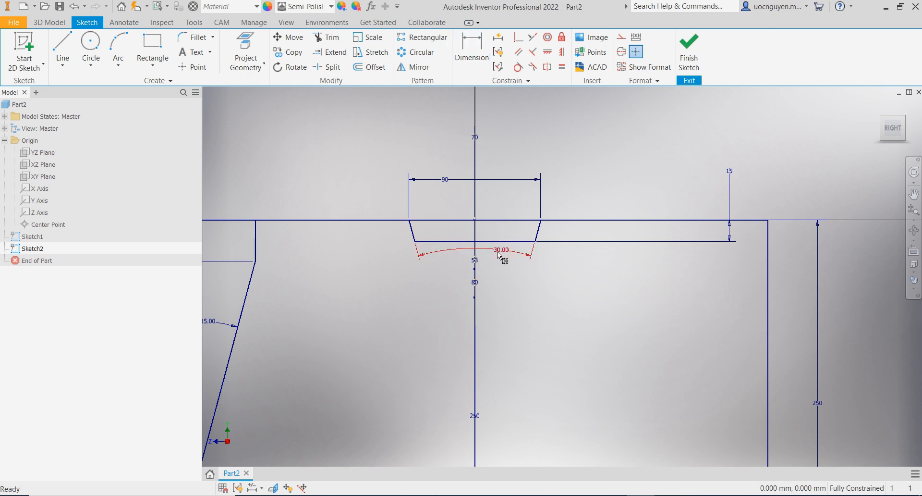
pyautogui.moveTo(500, 249); pyautogui.dragTo(504, 157)
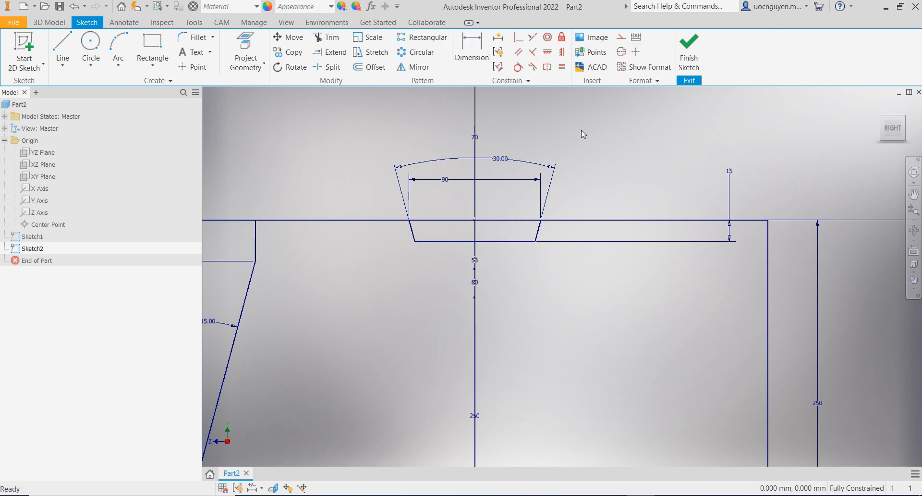
# - Mirror the short vertical line and the 15-degree slanted line across the vertical construction line to the rectangle's opposite side
pyautogui.scroll(-5, 582, 130)
pyautogui.click(636, 52)
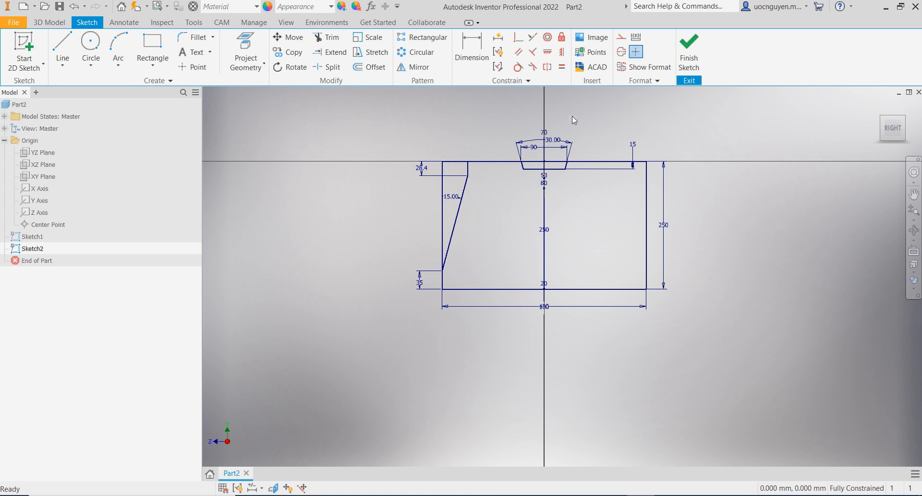
pyautogui.click(413, 66)
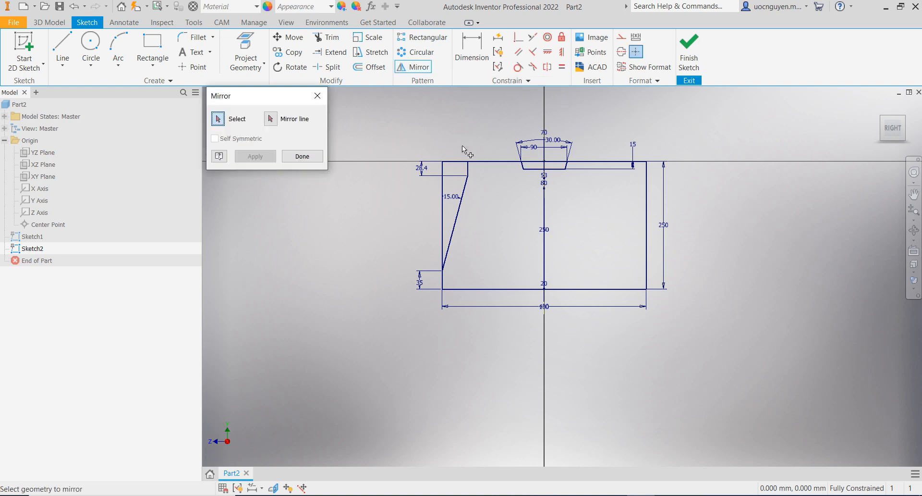
pyautogui.click(469, 170)
pyautogui.click(466, 183)
pyautogui.click(271, 119)
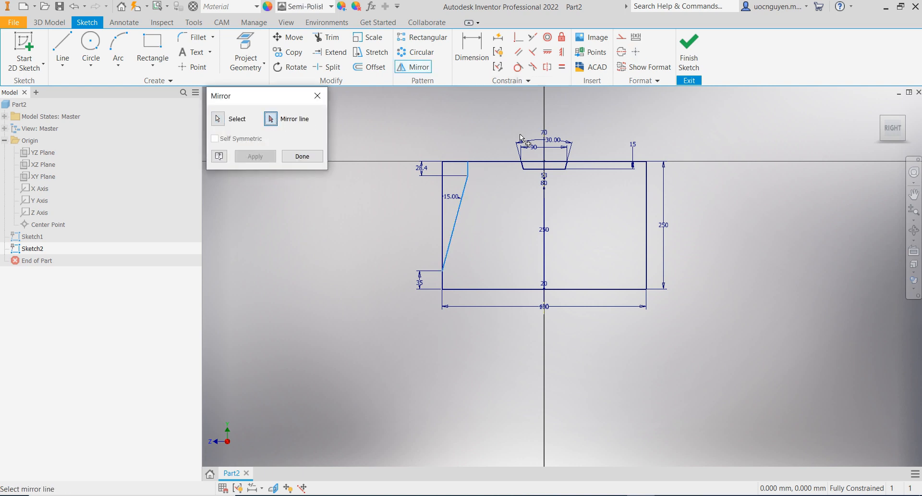
pyautogui.click(547, 148)
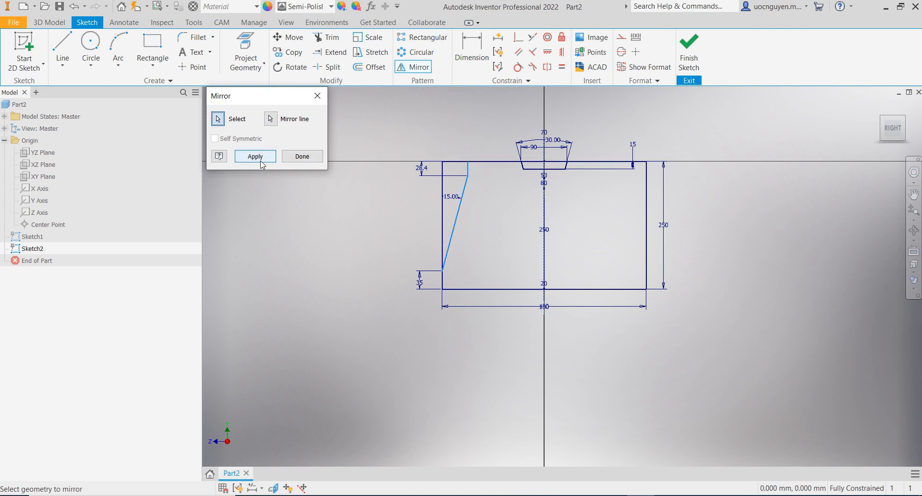
pyautogui.click(255, 157)
pyautogui.click(300, 156)
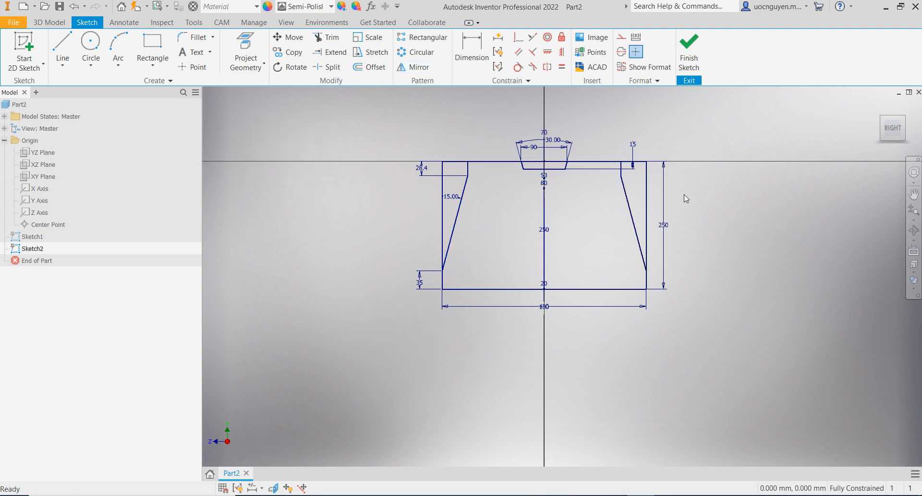
# - Finish the front-outline sketch and start a symmetric extrusion of the side-profile region
pyautogui.click(690, 58)
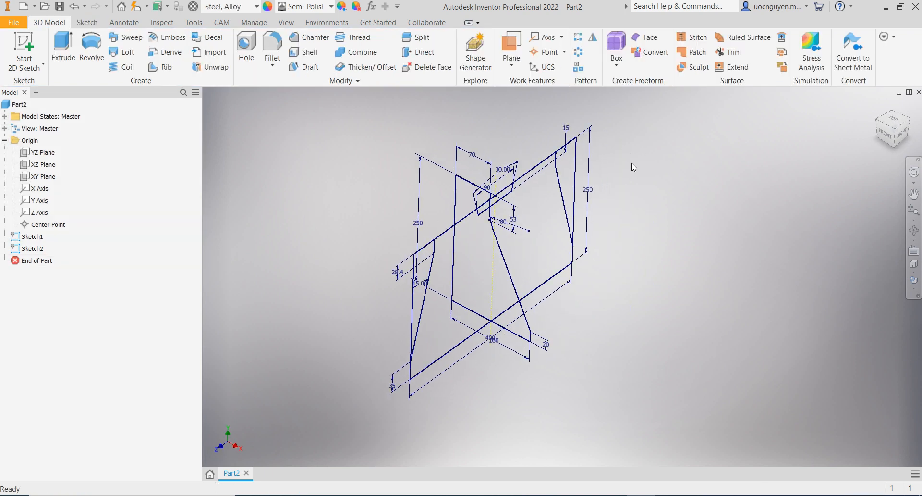
pyautogui.press('e')
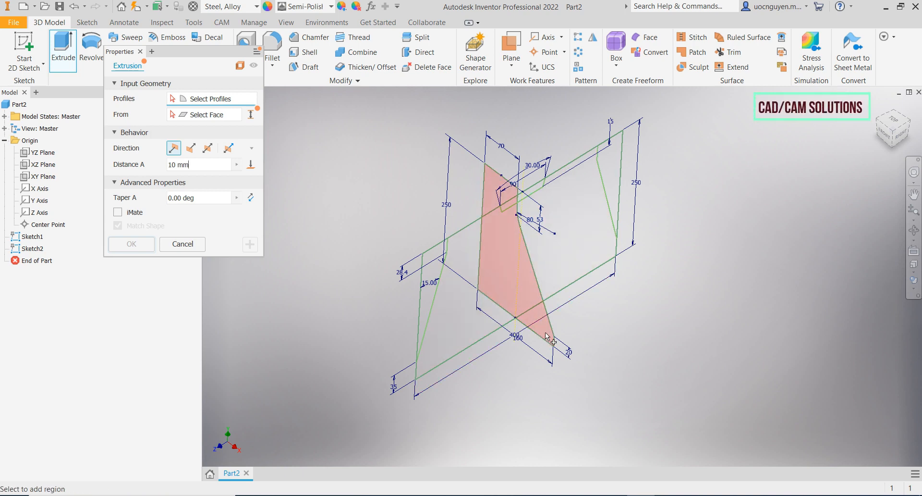
pyautogui.click(500, 259)
pyautogui.click(208, 148)
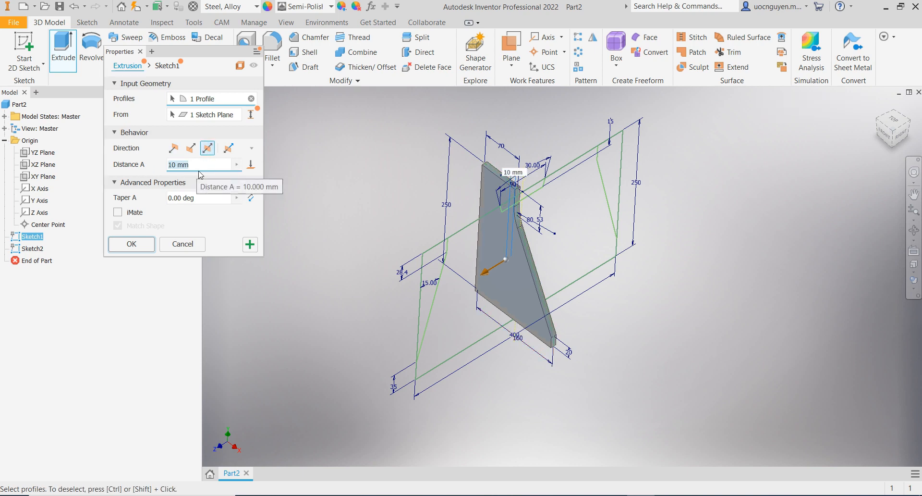
# - Set the extrusion distance to 400 mm by measuring the front outline's bottom line
pyautogui.click(237, 167)
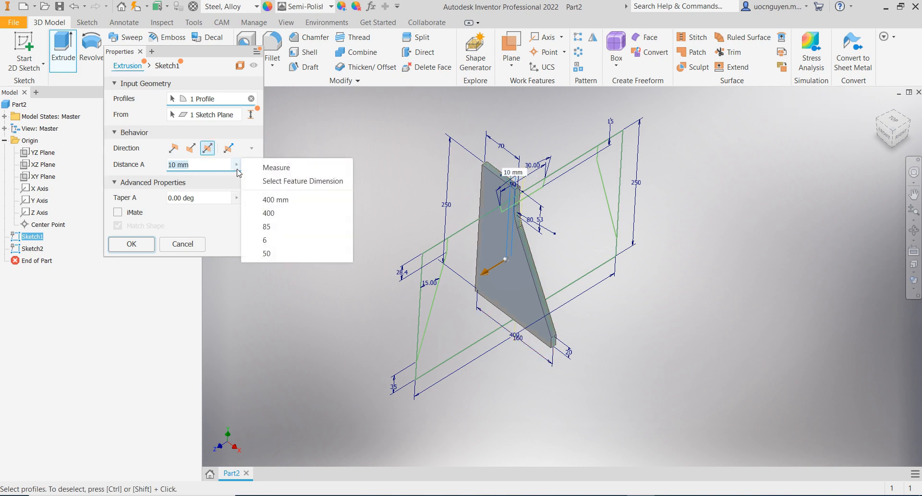
pyautogui.click(276, 167)
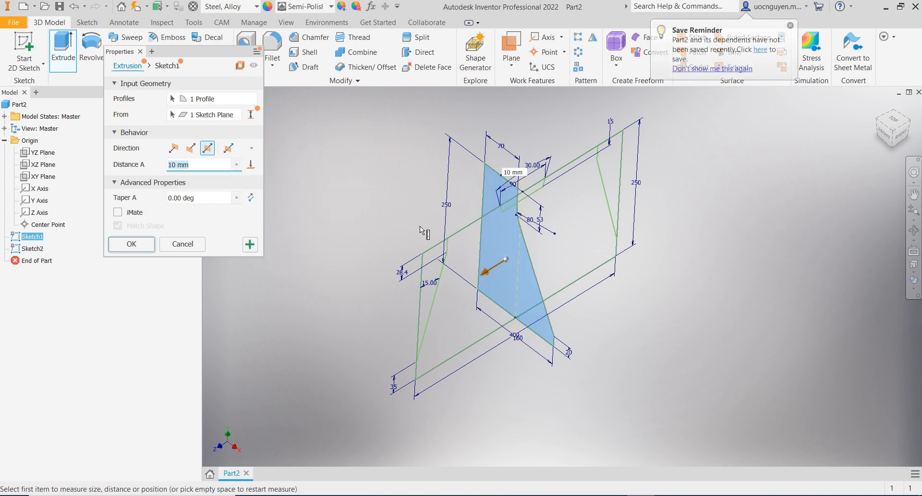
pyautogui.click(450, 364)
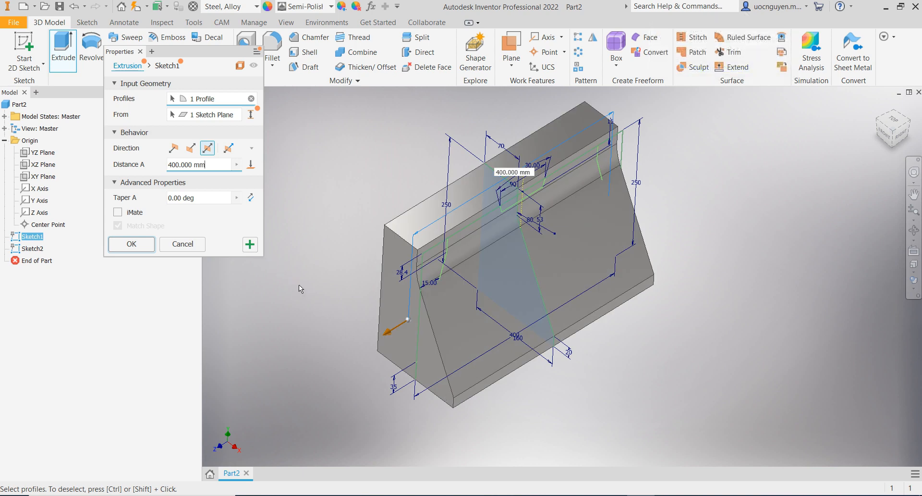
# - Change the extrusion distance to 20 and try to reference the front outline's 400 mm width dimension instead
pyautogui.moveTo(219, 165); pyautogui.dragTo(127, 164)
pyautogui.write('20')
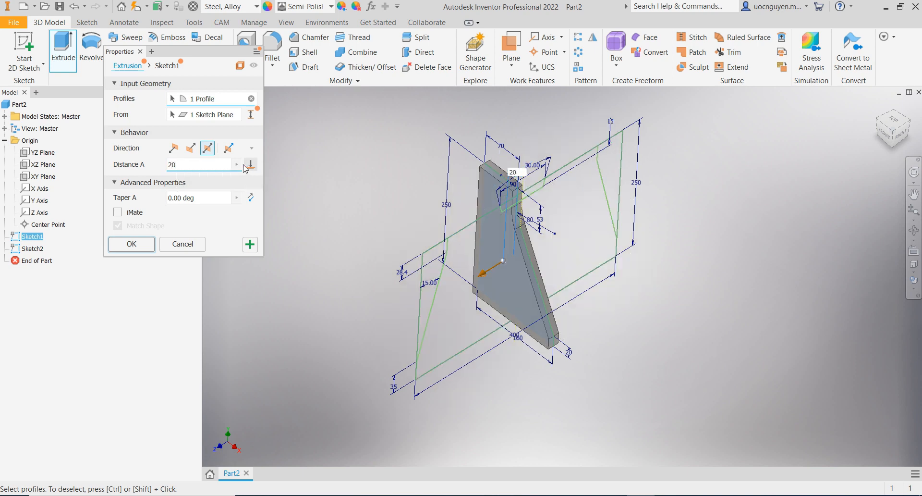
pyautogui.click(237, 165)
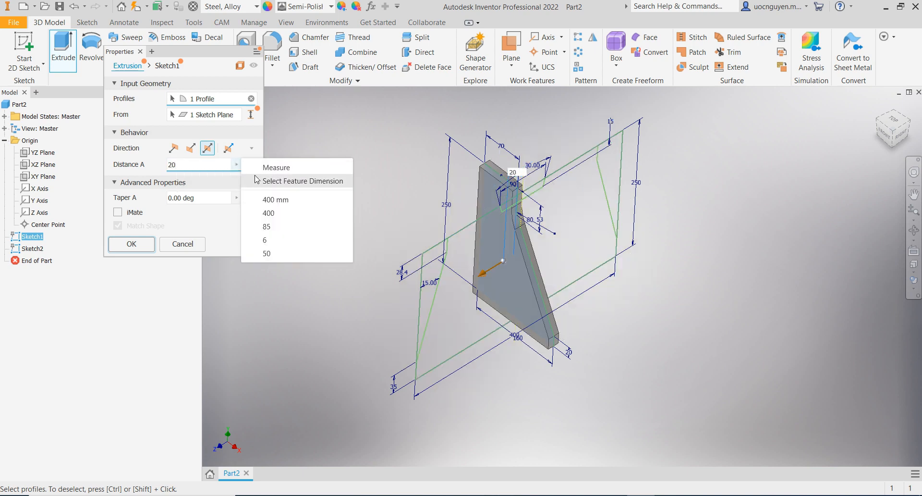
pyautogui.click(279, 181)
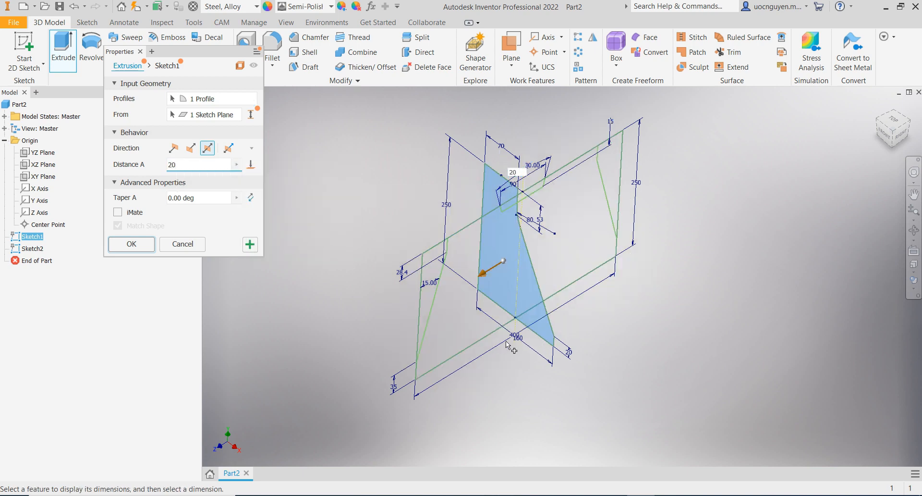
pyautogui.moveTo(514, 379)
pyautogui.keyDown('shift'); pyautogui.mouseDown(button='middle')
pyautogui.moveTo(510, 386)
pyautogui.moveTo(589, 375)
pyautogui.mouseUp(button='middle'); pyautogui.keyUp('shift')
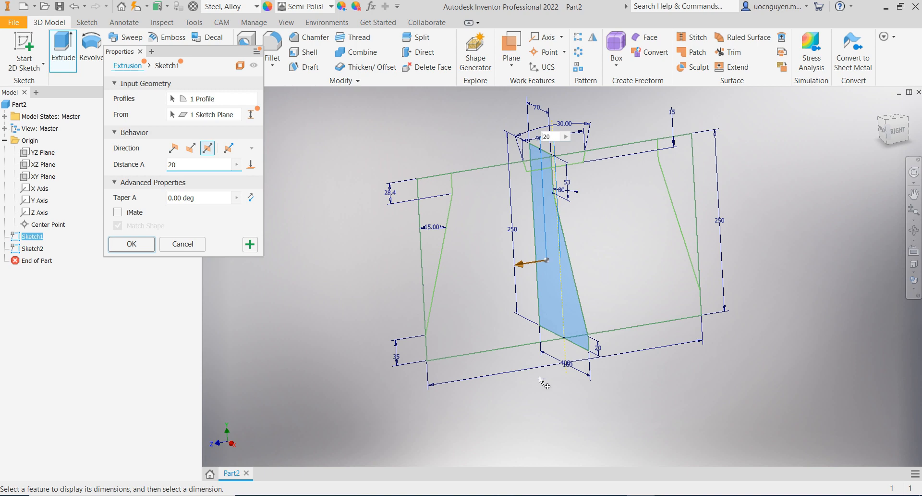
pyautogui.scroll(5, 552, 376)
pyautogui.scroll(2, 600, 359)
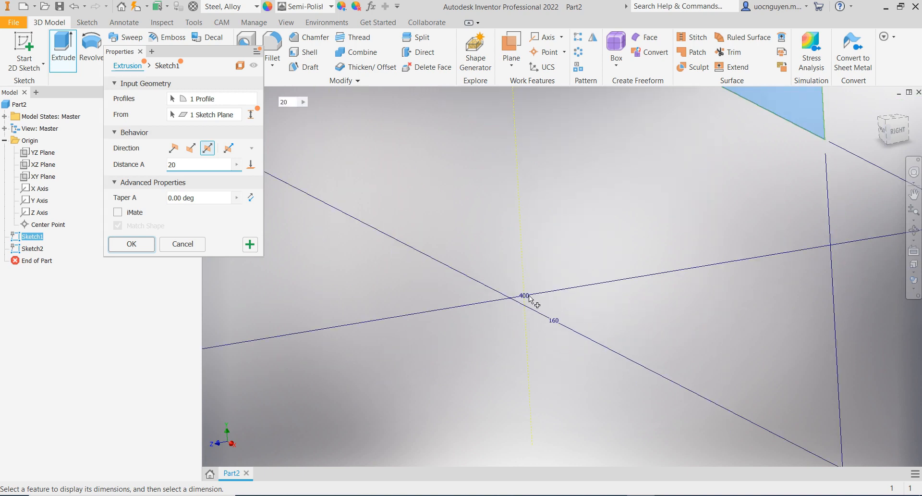
pyautogui.scroll(-4, 540, 325)
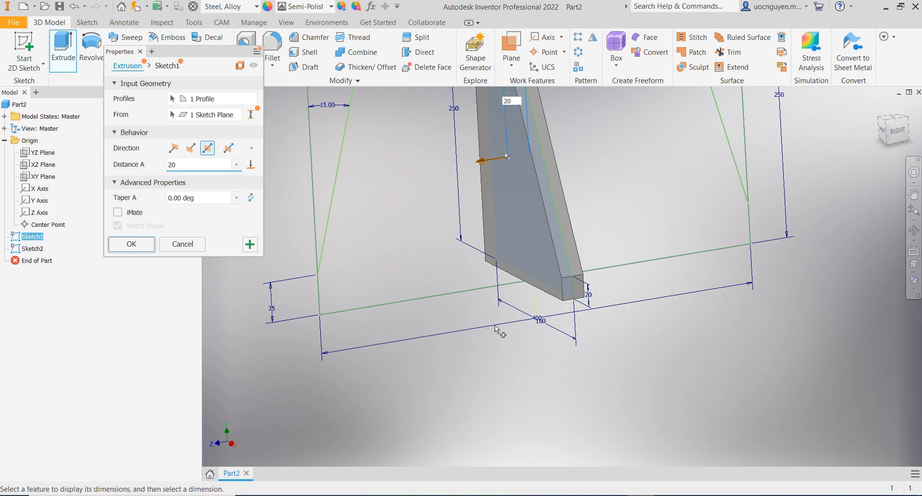
# - Try to take the extrusion distance from a measurement of the front outline's bottom line
pyautogui.click(237, 165)
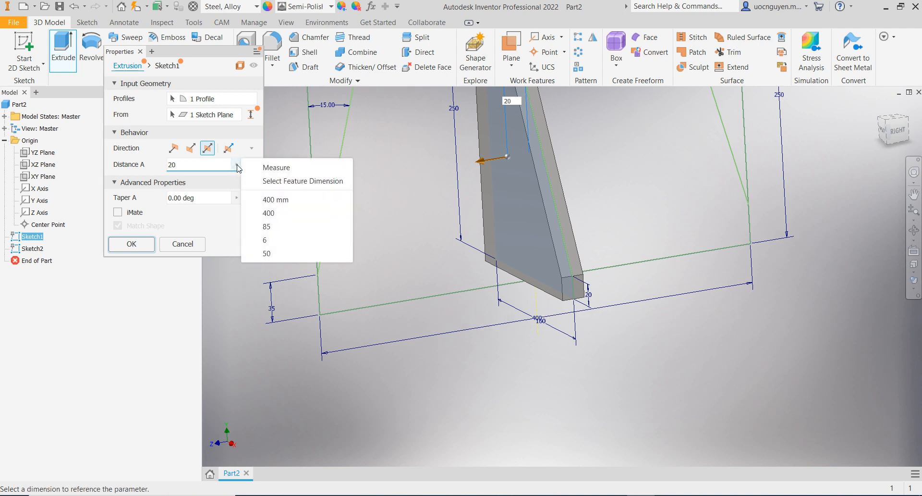
pyautogui.click(276, 167)
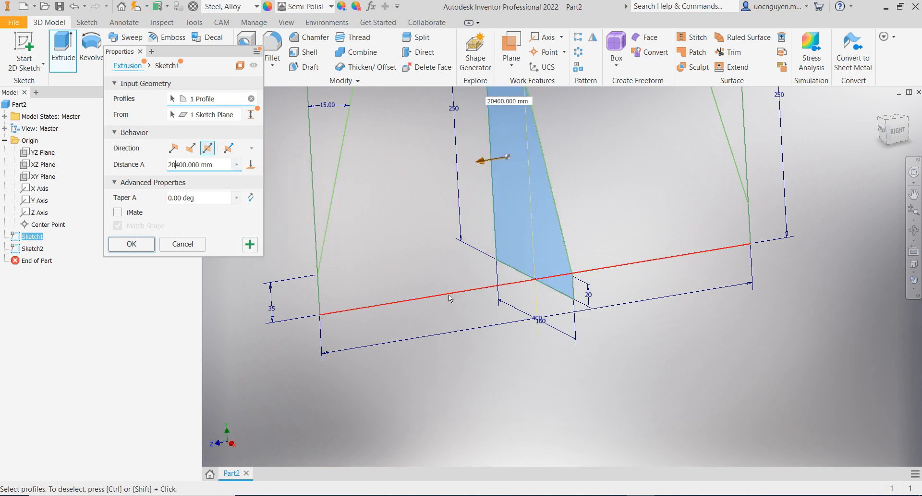
pyautogui.click(449, 294)
pyautogui.scroll(-5, 473, 357)
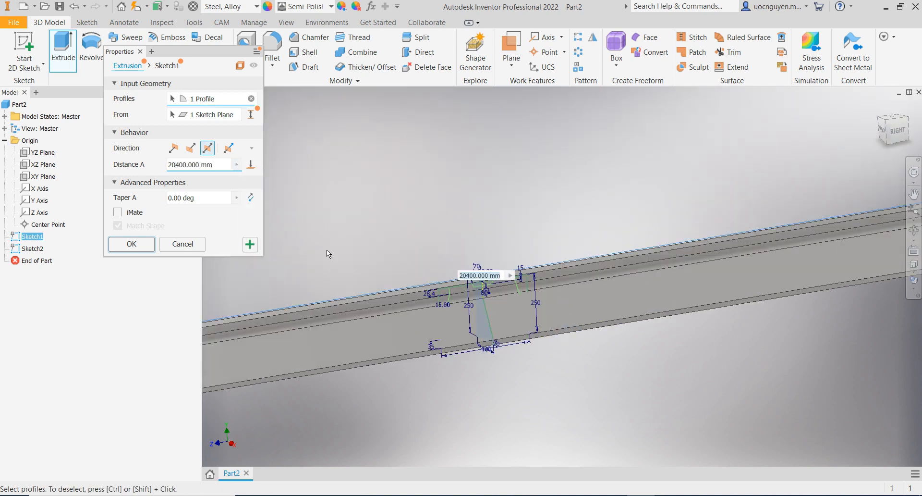
# - Clear the extrusion distance and set it to 10 mm
pyautogui.click(224, 166)
pyautogui.press('BackSpace')
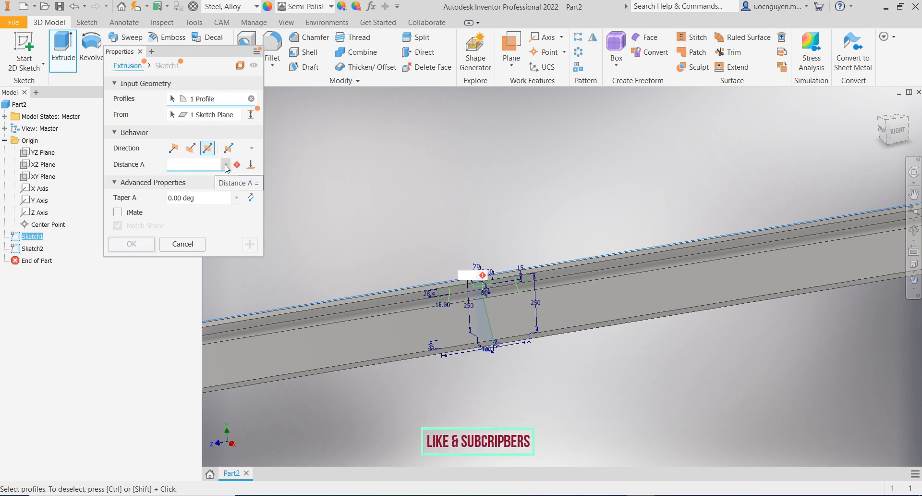
pyautogui.write('10')
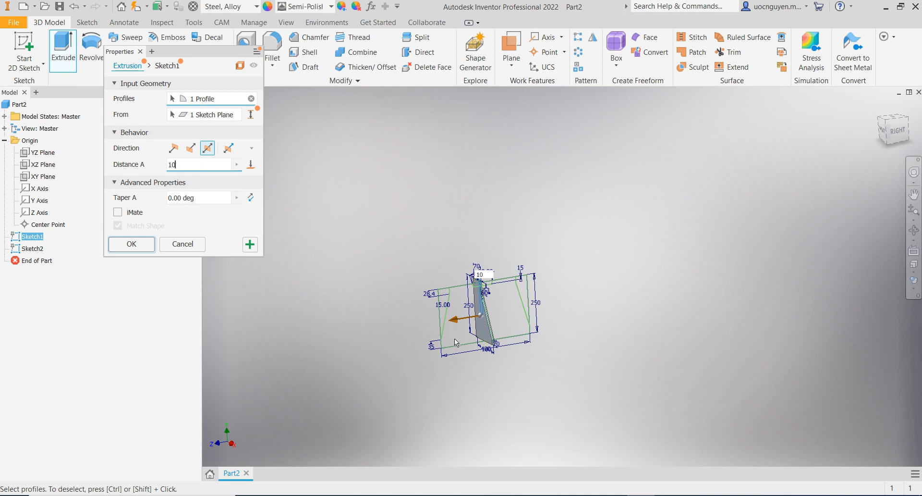
pyautogui.scroll(-3, 455, 342)
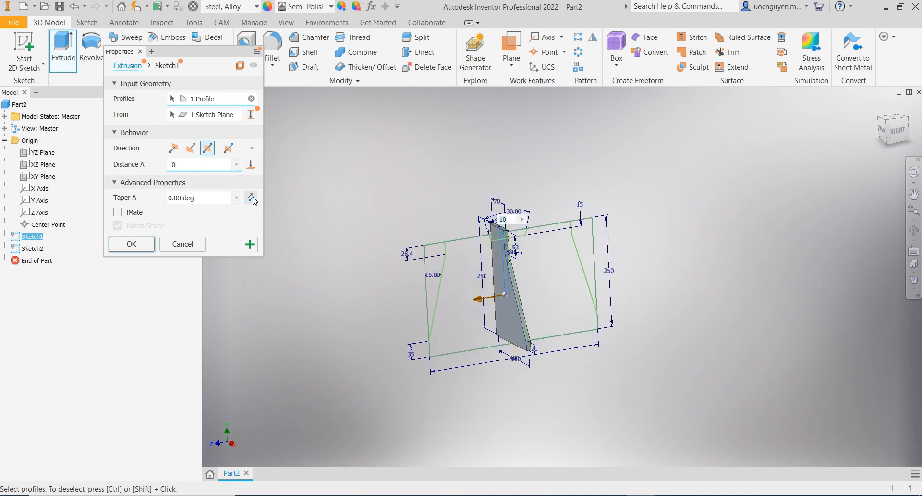
# - Set the symmetric extrusion distance to the recent value of 400 mm and create the body, keeping Extrude active for another feature
pyautogui.doubleClick(204, 166)
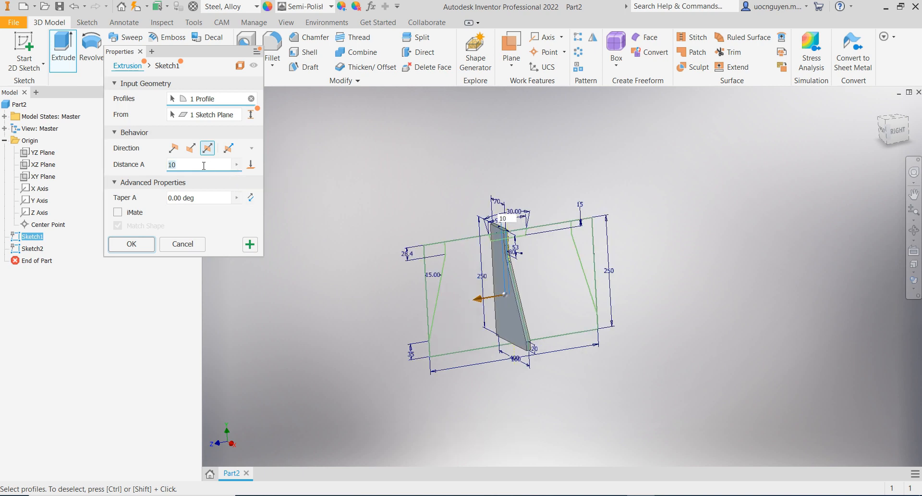
pyautogui.click(236, 164)
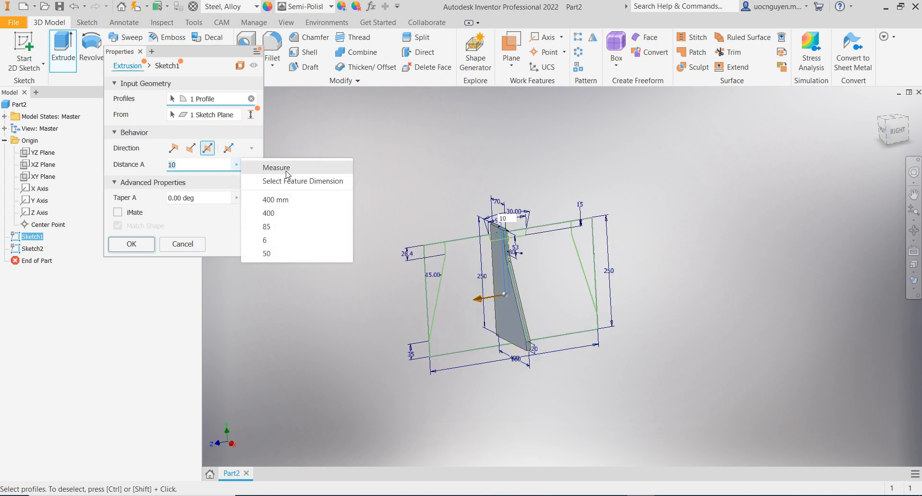
pyautogui.click(276, 199)
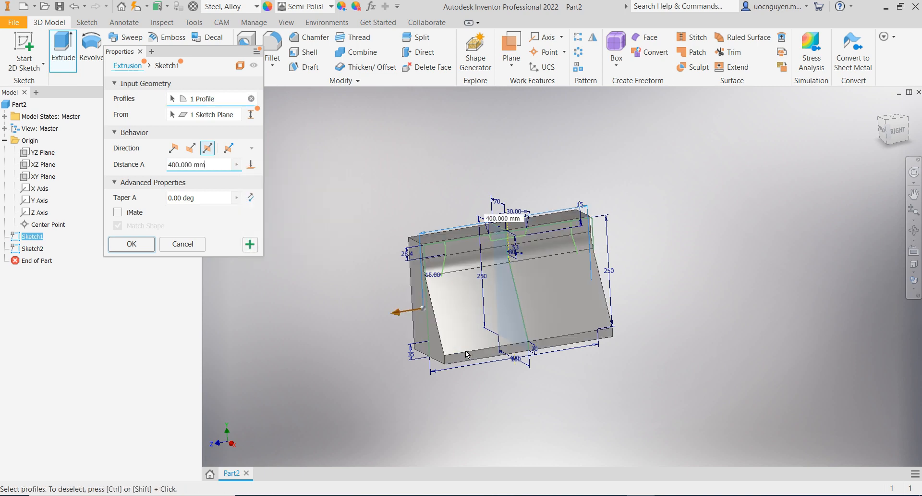
pyautogui.scroll(-3, 394, 294)
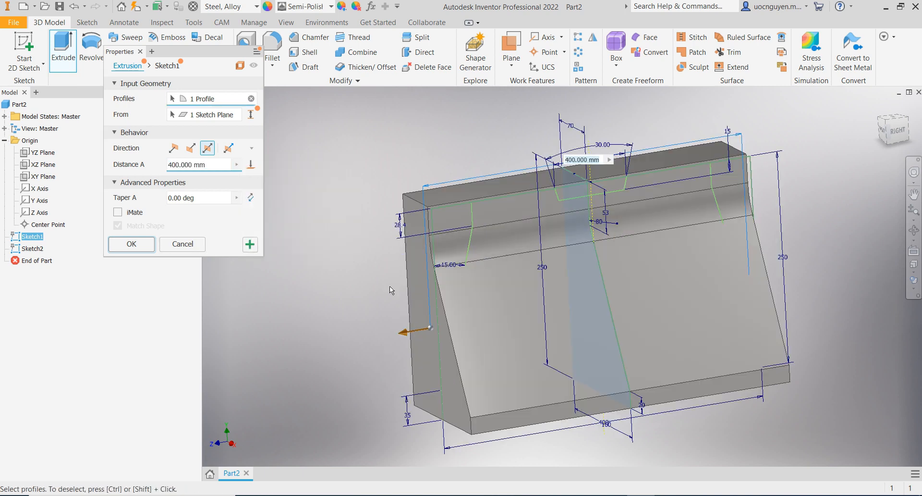
pyautogui.click(247, 248)
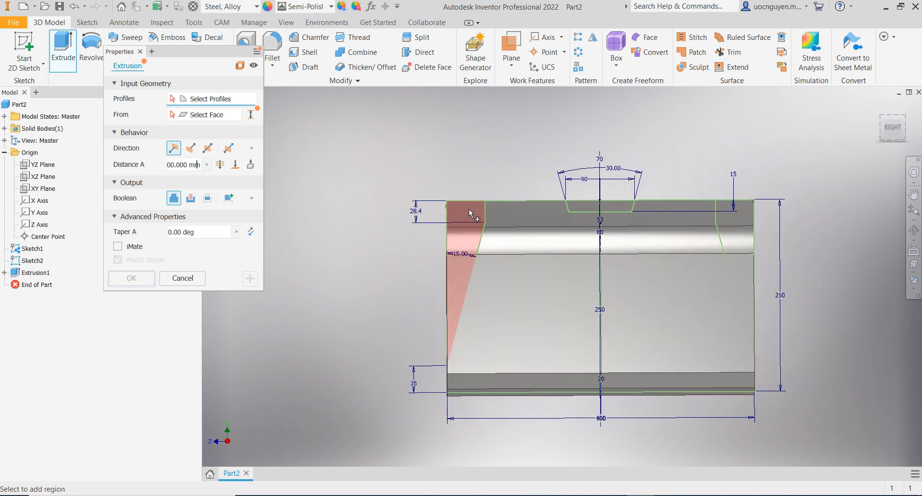
# - Cut the two slanted side regions and the top recess region symmetrically through the body with a 400 mm extrusion
pyautogui.click(469, 208)
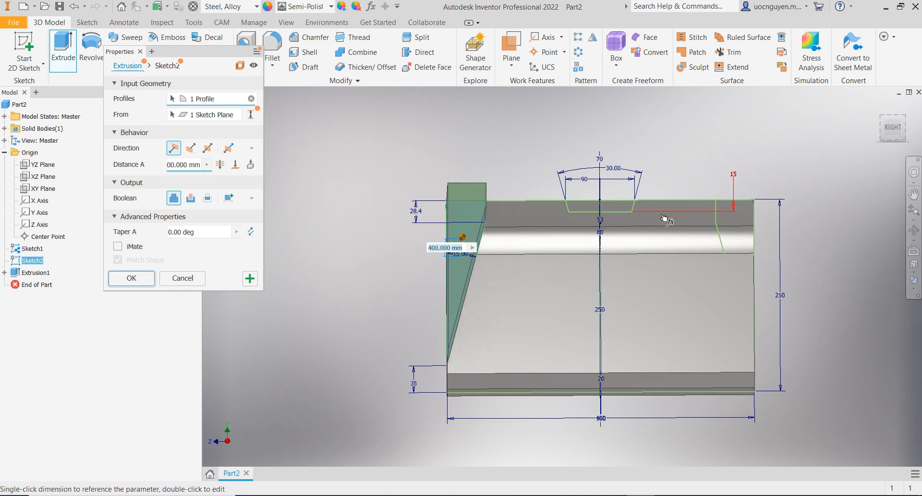
pyautogui.click(746, 214)
pyautogui.click(613, 205)
pyautogui.press('F6')
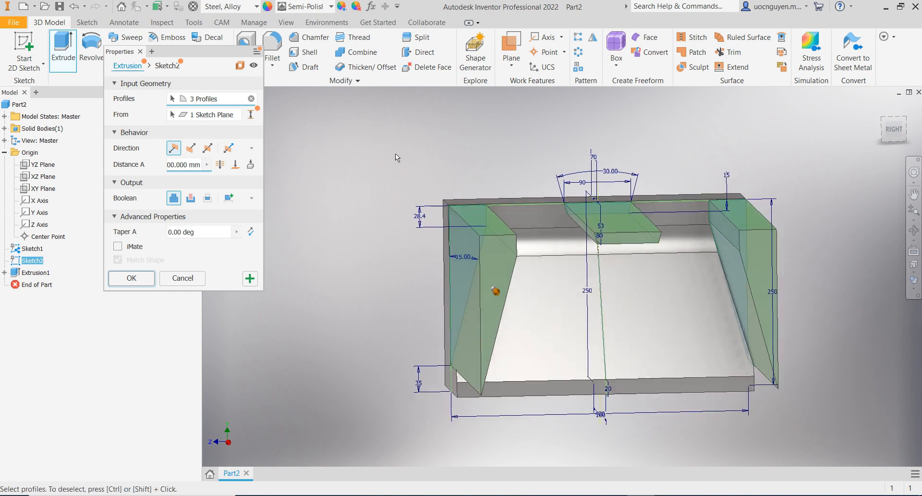
pyautogui.click(195, 200)
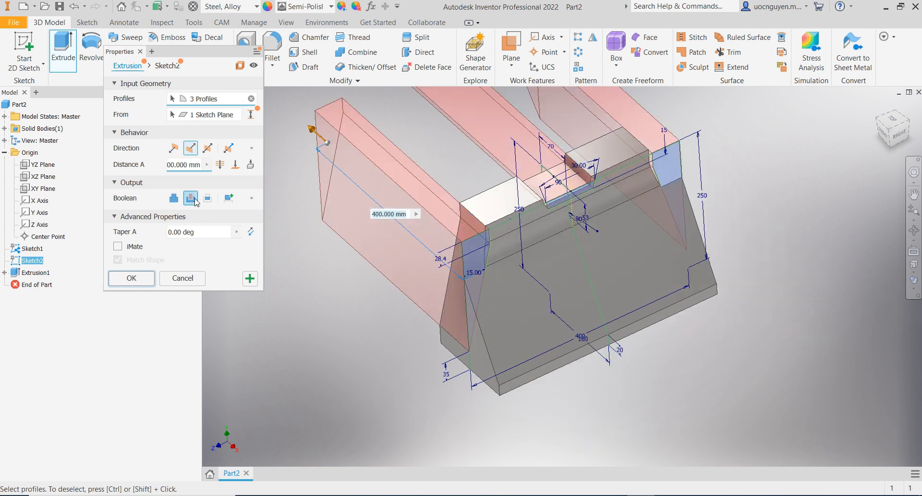
pyautogui.click(208, 148)
pyautogui.click(131, 278)
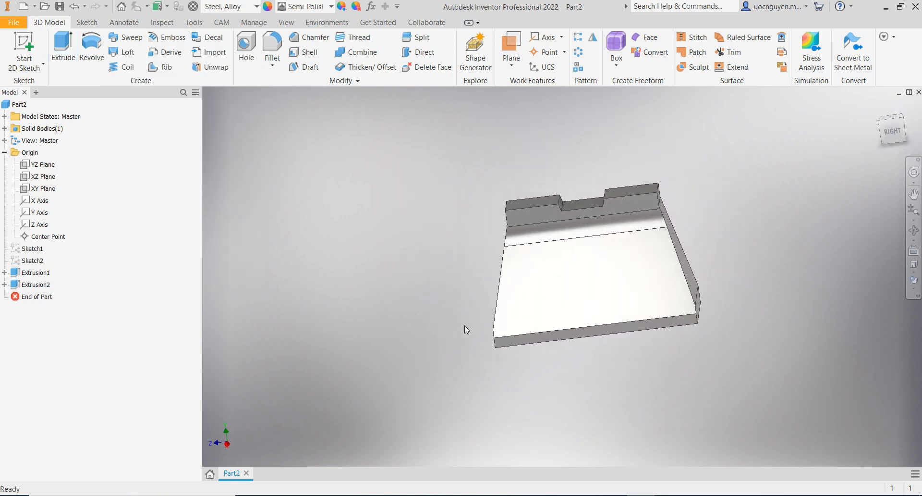
# - Start a new sketch on the narrow vertical front face along the body's bottom edge
pyautogui.scroll(-4, 567, 360)
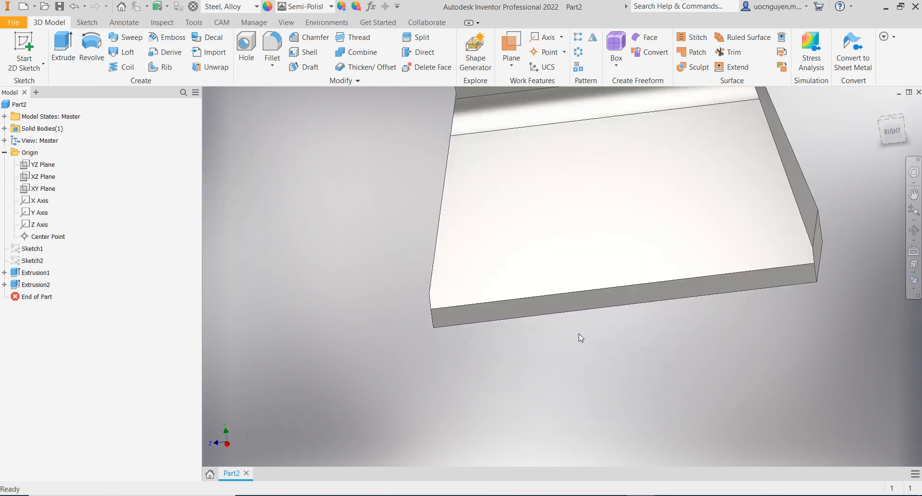
pyautogui.click(623, 306)
pyautogui.click(624, 301)
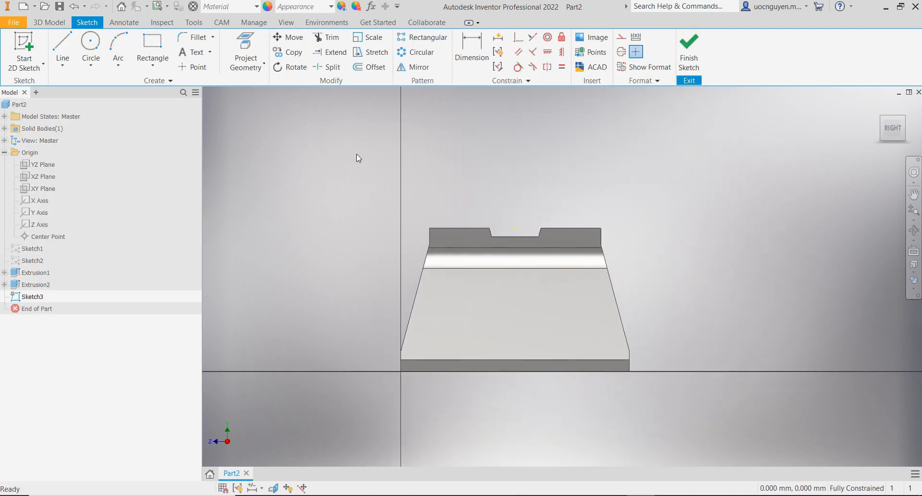
# - Sketch a rectangle 150 mm wide and 200 mm high, starting on the sloped area and extending below the base
pyautogui.click(157, 48)
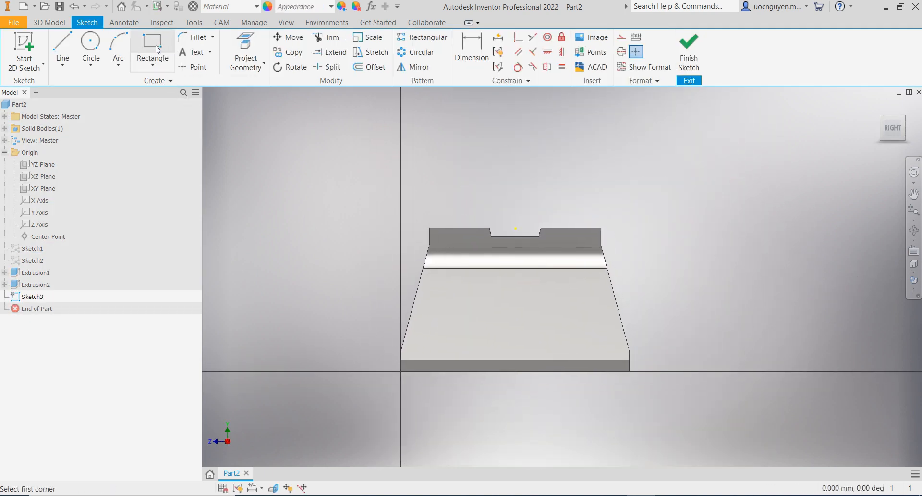
pyautogui.click(482, 281)
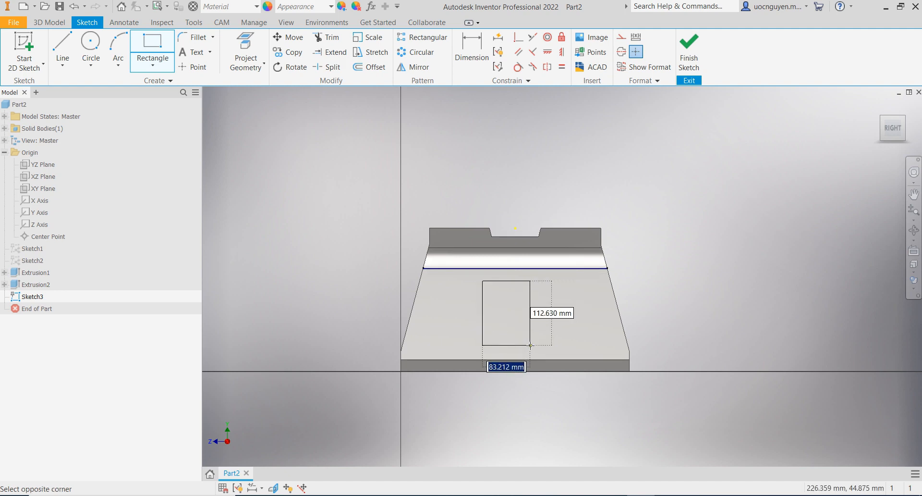
pyautogui.write('150')
pyautogui.press('Tab')
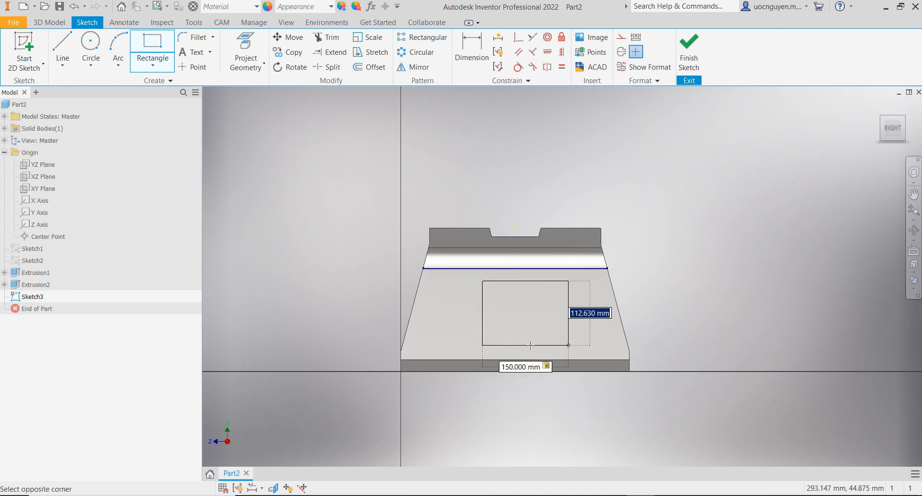
pyautogui.write('200')
pyautogui.press('Return')
pyautogui.press('Escape')
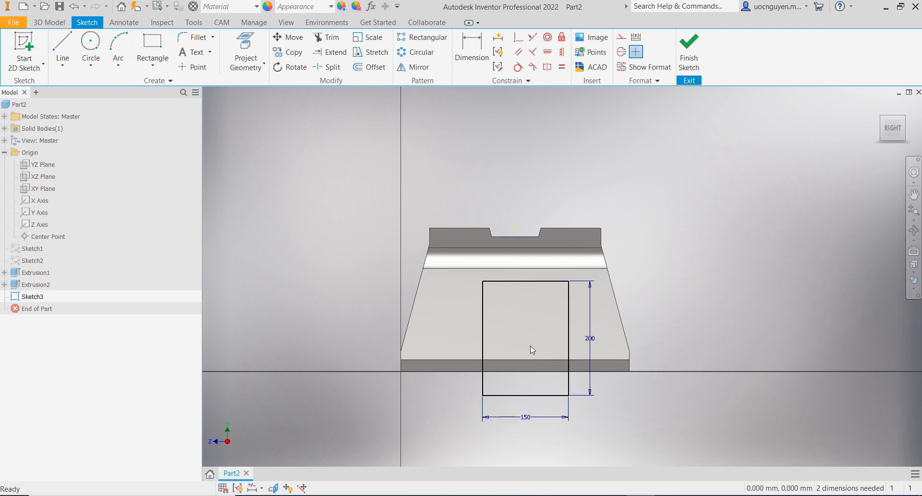
# - Align the midpoint of the rectangle's top edge vertically with the midpoint of the body's top
pyautogui.click(549, 52)
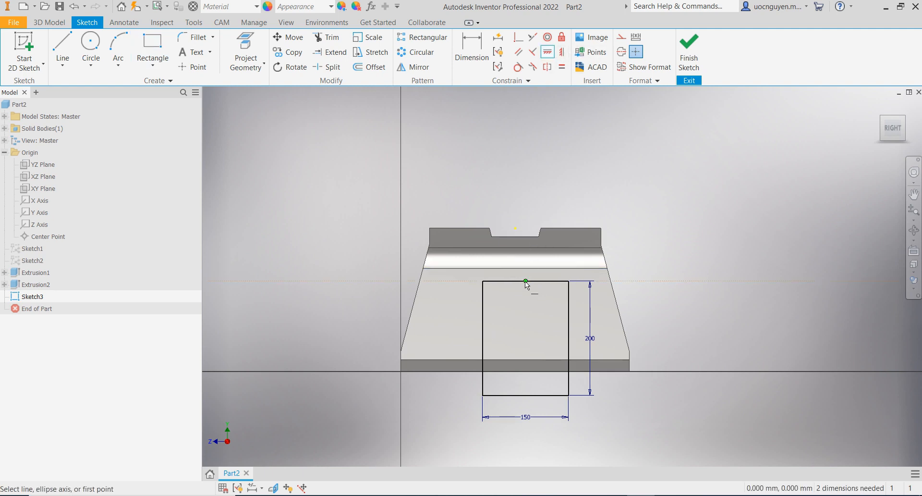
pyautogui.click(562, 52)
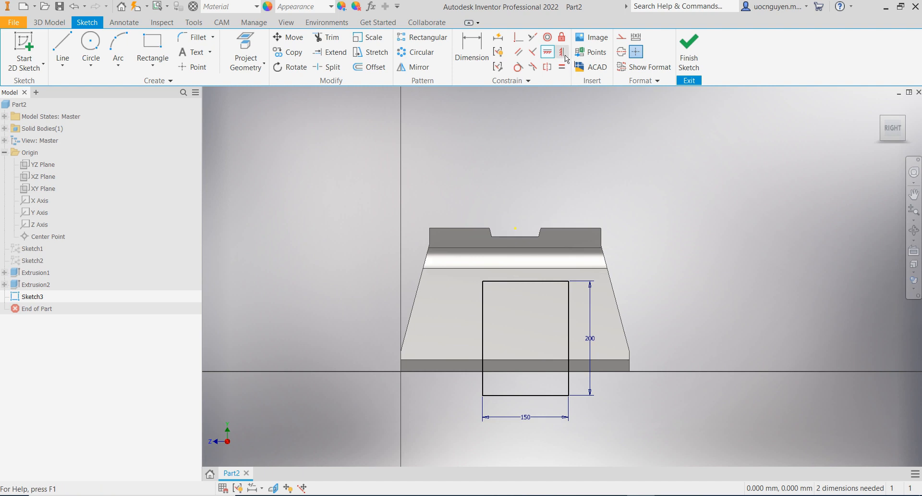
pyautogui.click(526, 281)
pyautogui.click(515, 229)
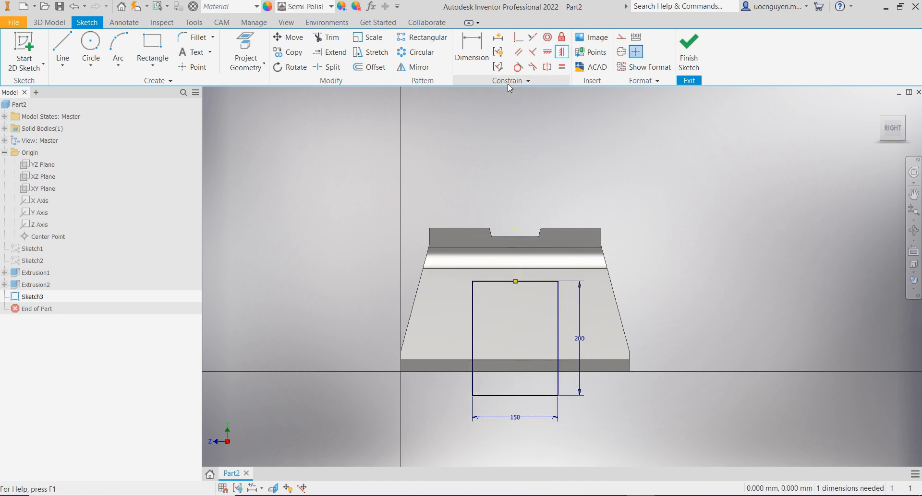
# - Raise the rectangle above the base and dimension its lower edge 10 mm from the body's bottom edge, placing the dimension near the rectangle
pyautogui.click(472, 51)
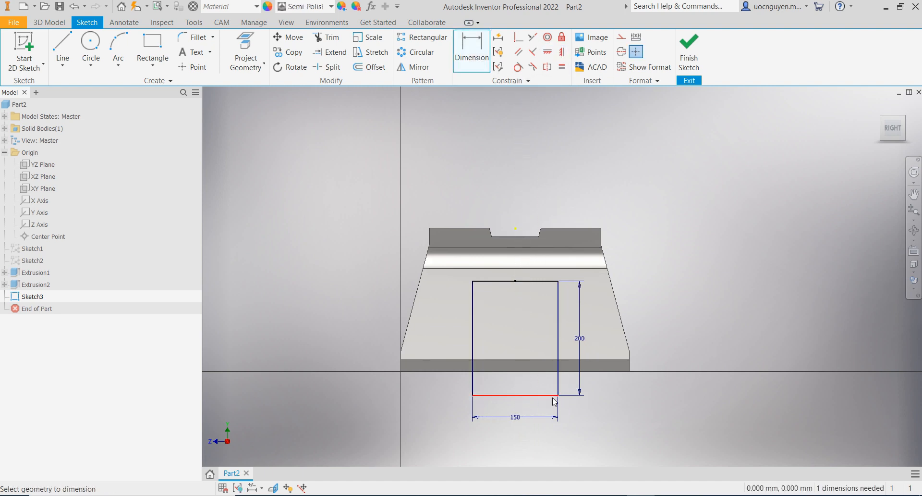
pyautogui.press('Escape')
pyautogui.moveTo(514, 395); pyautogui.dragTo(550, 337)
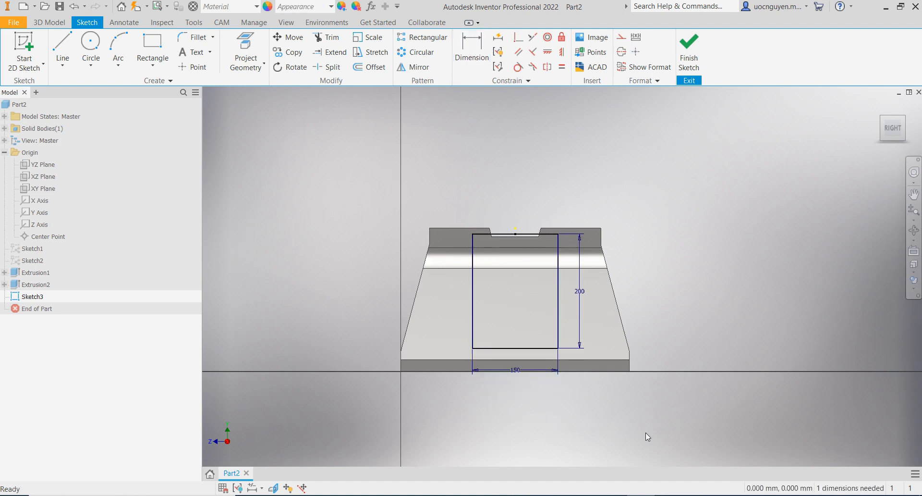
pyautogui.press('d')
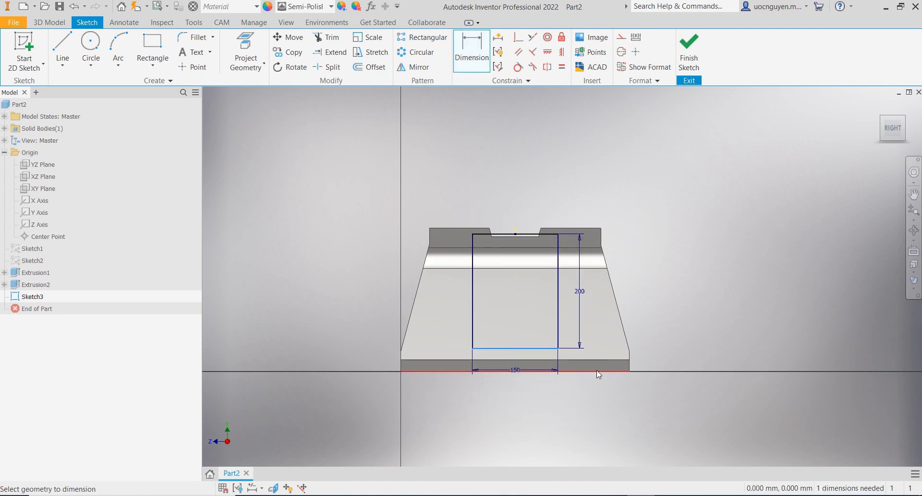
pyautogui.click(597, 372)
pyautogui.click(681, 364)
pyautogui.write('10')
pyautogui.press('Return')
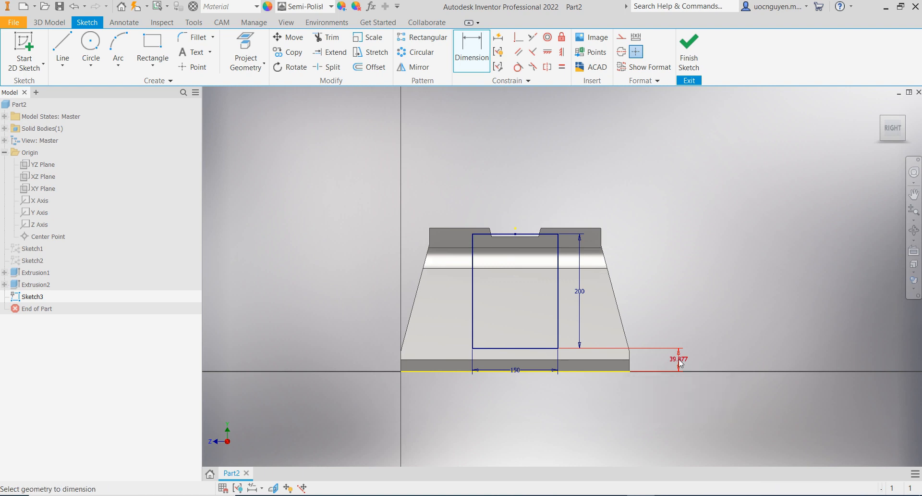
pyautogui.press('Escape')
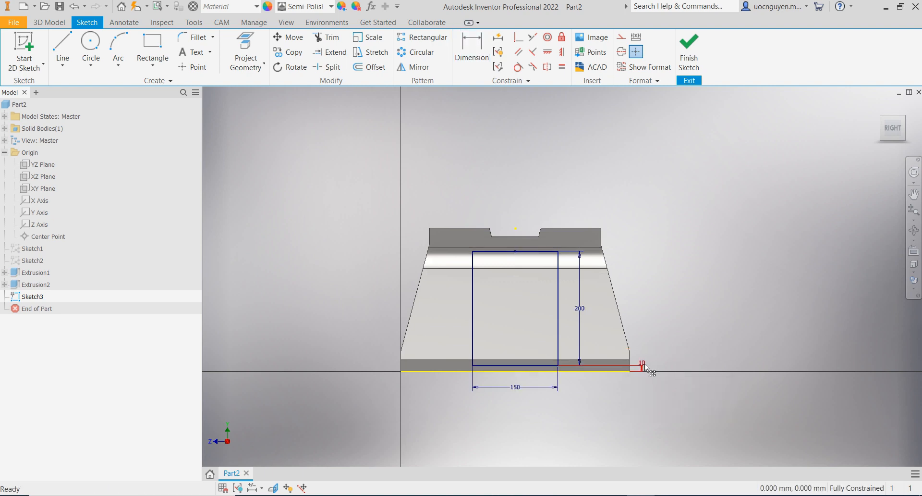
pyautogui.moveTo(647, 364); pyautogui.dragTo(537, 400)
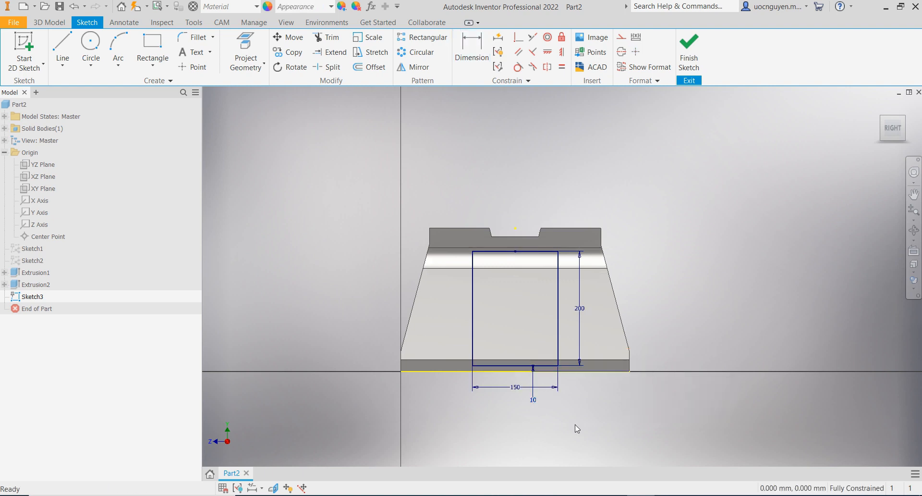
# - Convert the projected bottom edge of the body to construction geometry
pyautogui.click(521, 372)
pyautogui.rightClick(630, 400)
pyautogui.click(659, 397)
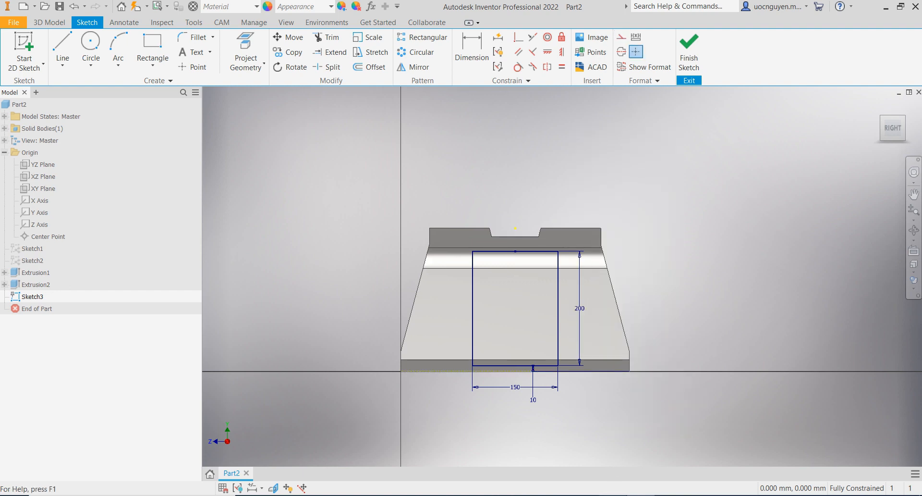
# - Set the 2D fillet radius to 15 mm, try it on the rectangle's upper-left corner, and undo that fillet
pyautogui.hotkey('alt', 'Tab')
pyautogui.click(196, 37)
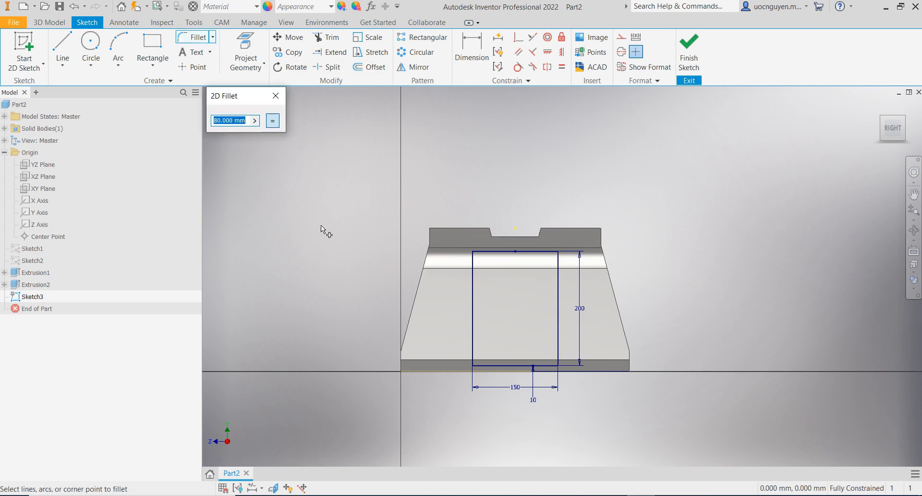
pyautogui.write('15')
pyautogui.click(490, 251)
pyautogui.click(473, 269)
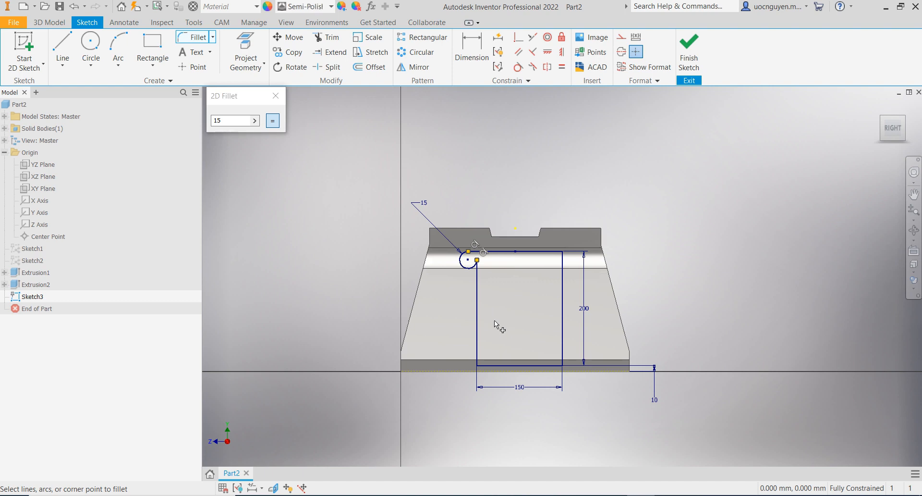
pyautogui.press('Escape')
pyautogui.hotkey('ctrl', 'z')
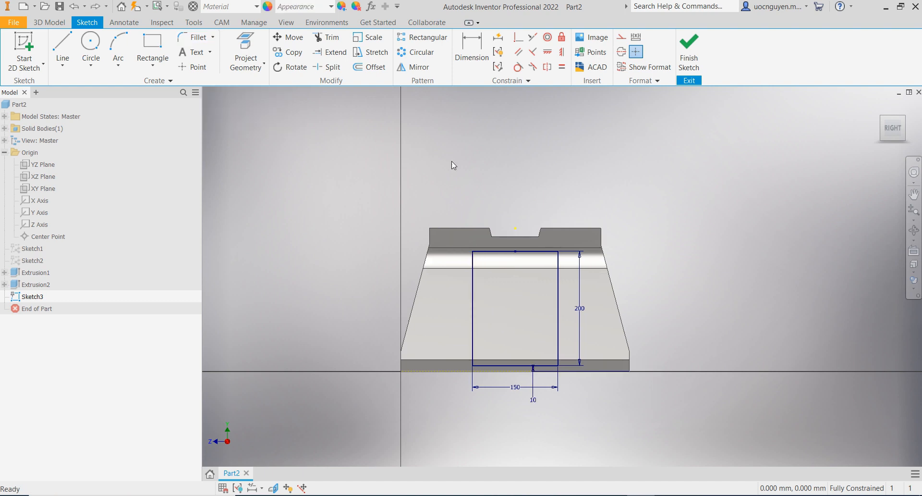
# - Round all four corners of the rectangle with 15 mm fillets
pyautogui.click(195, 37)
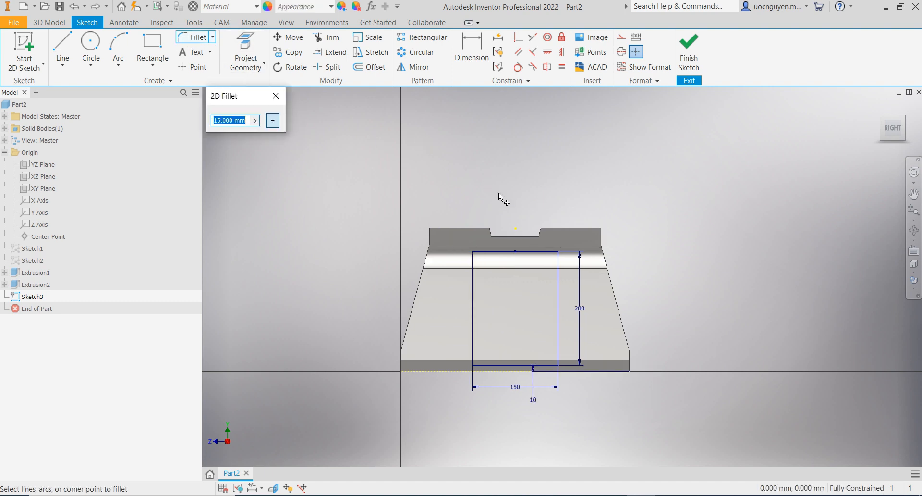
pyautogui.click(538, 249)
pyautogui.click(559, 266)
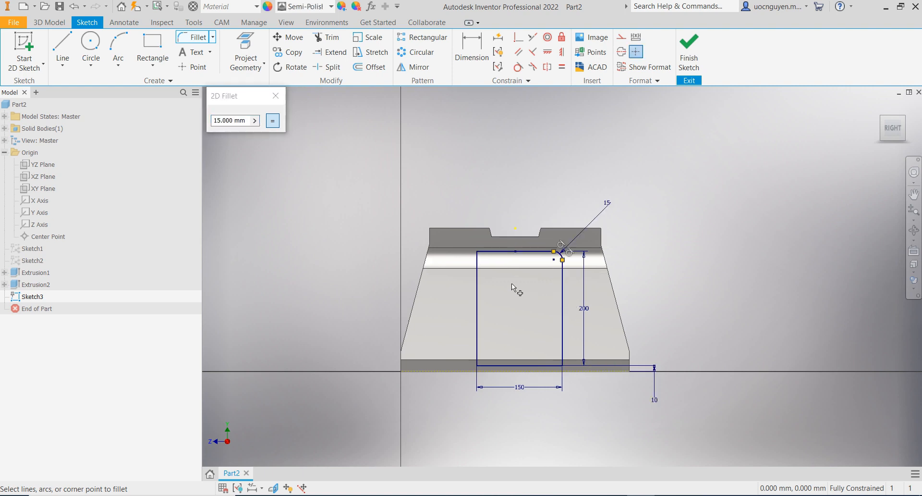
pyautogui.click(502, 251)
pyautogui.click(477, 317)
pyautogui.click(473, 333)
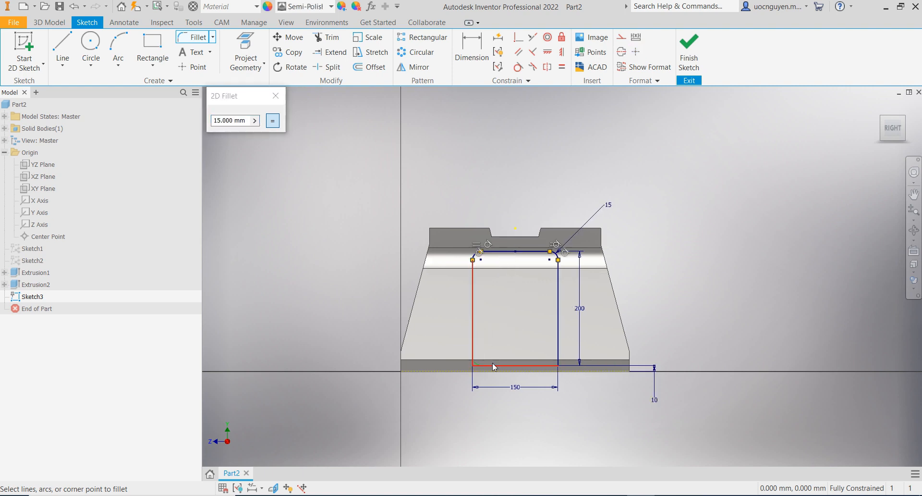
pyautogui.click(495, 366)
pyautogui.click(556, 345)
pyautogui.click(516, 366)
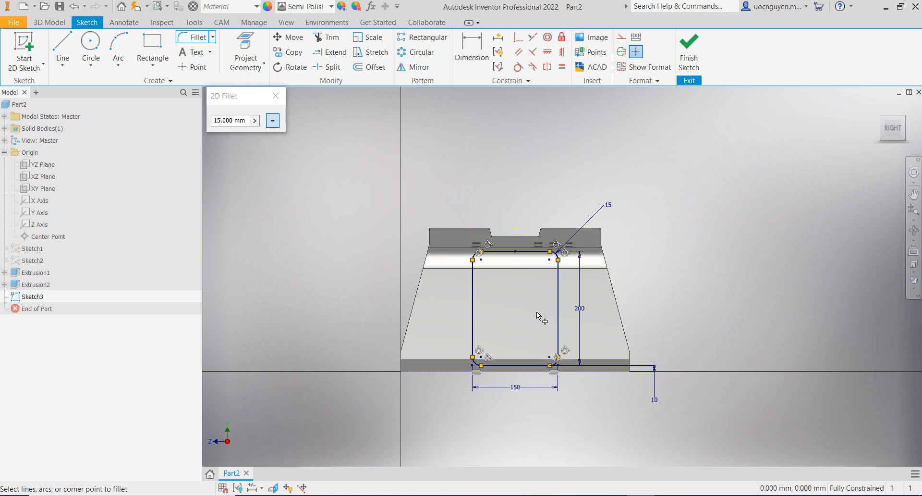
pyautogui.press('Escape')
# - Sketch a closed five-sided outline left of the rounded rectangle, about 76 mm wide at the base, with a slanted outer side above a short vertical
pyautogui.moveTo(536, 311); pyautogui.dragTo(545, 296, button='middle')
pyautogui.scroll(3, 454, 308)
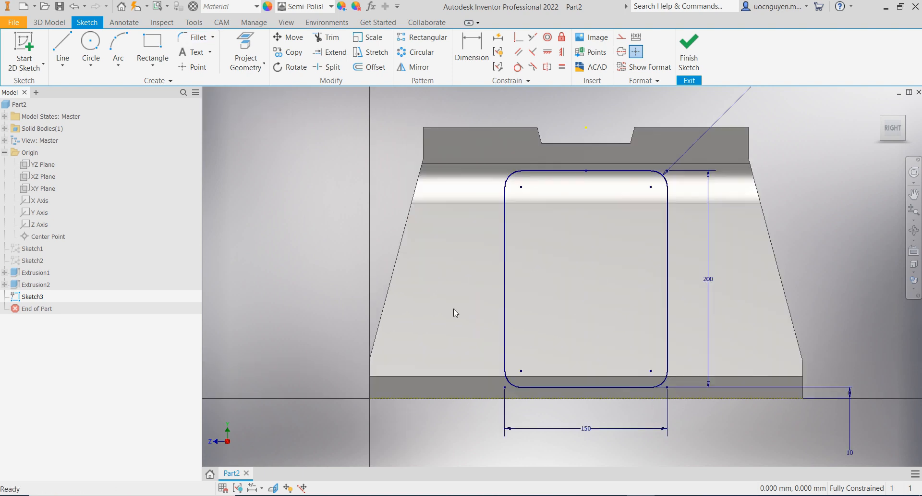
pyautogui.click(63, 48)
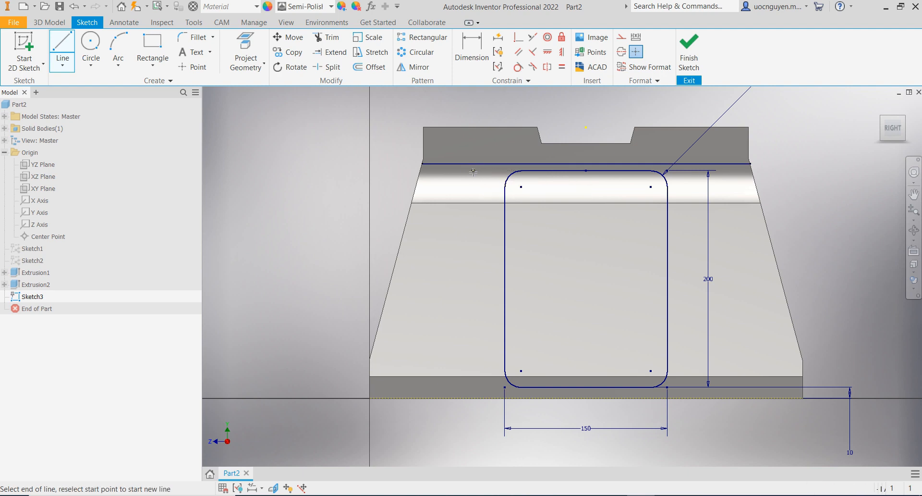
pyautogui.click(433, 171)
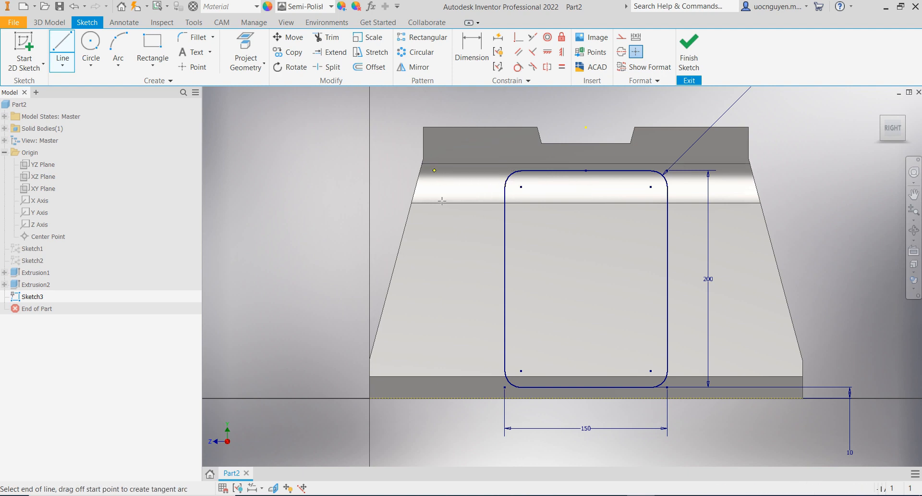
pyautogui.click(391, 331)
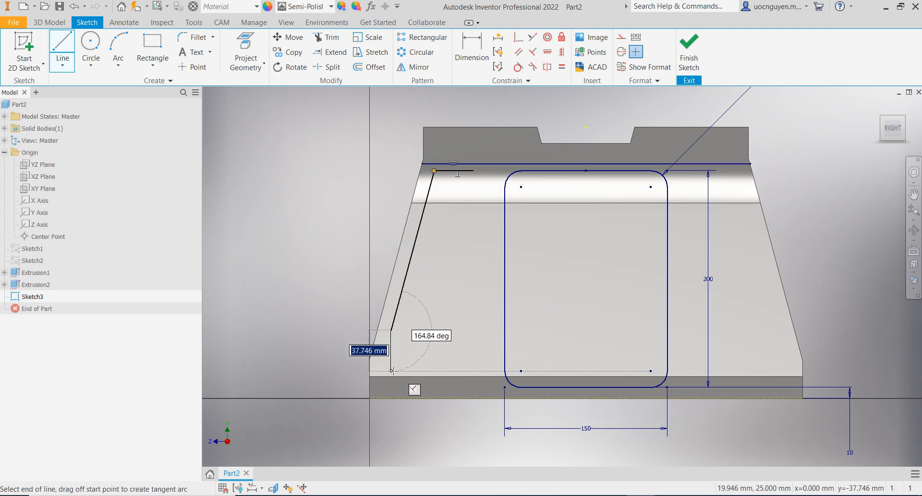
pyautogui.click(392, 387)
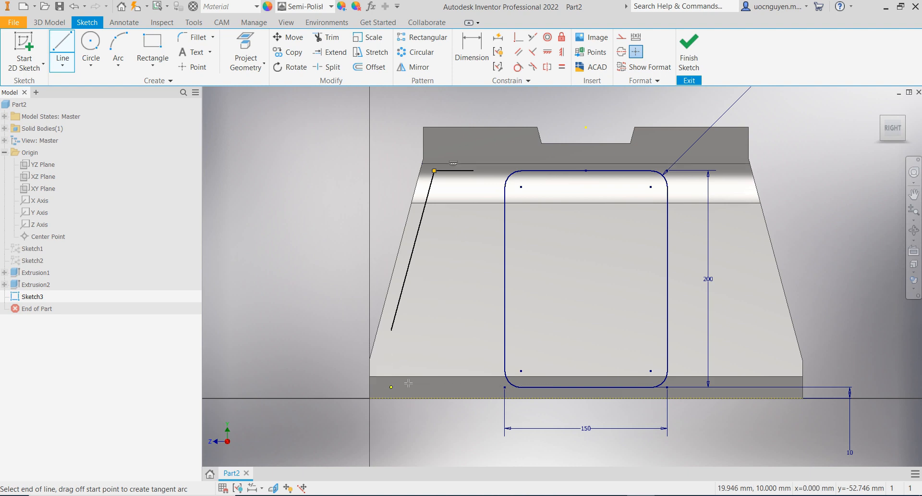
pyautogui.click(473, 387)
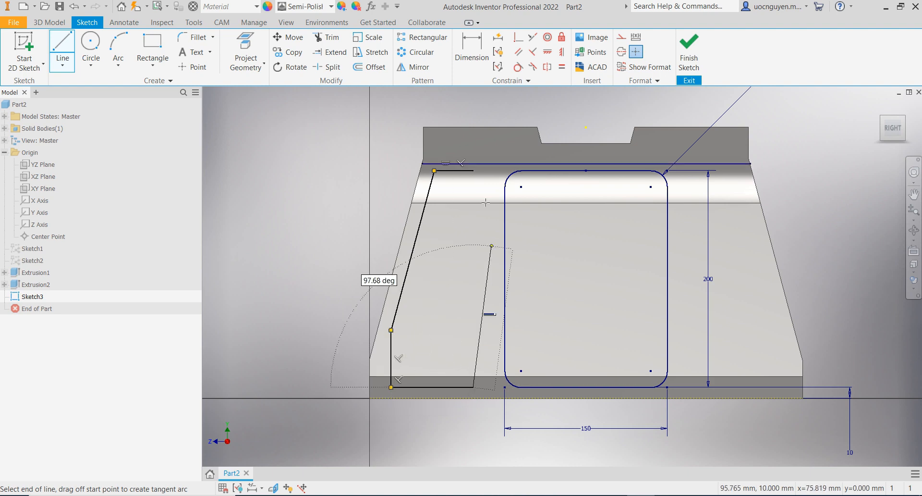
pyautogui.click(474, 171)
pyautogui.press('Escape')
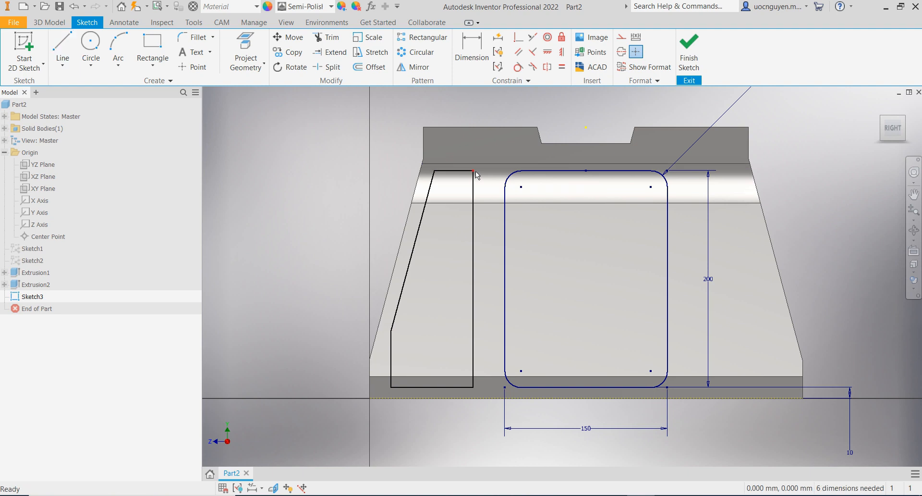
# - Align the midpoints of the five-sided outline's top and bottom edges horizontally with the rounded rectangle's top and bottom midpoints
pyautogui.click(548, 53)
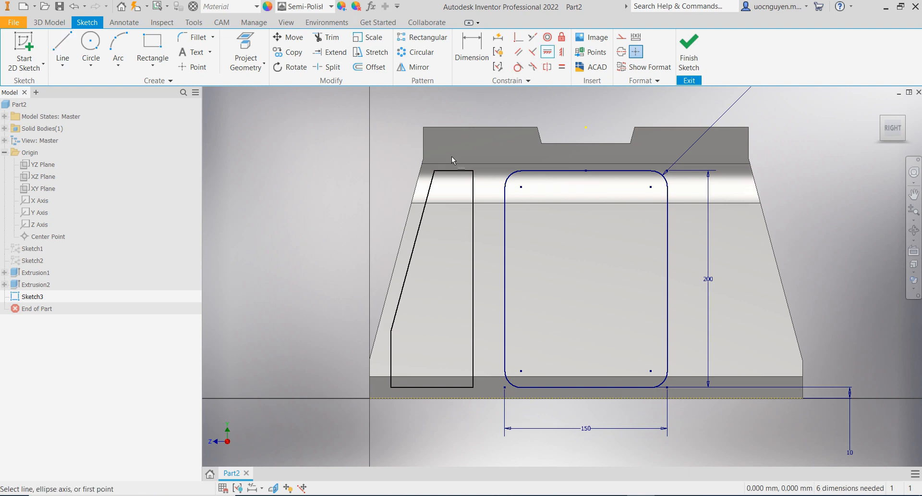
pyautogui.click(454, 171)
pyautogui.click(433, 387)
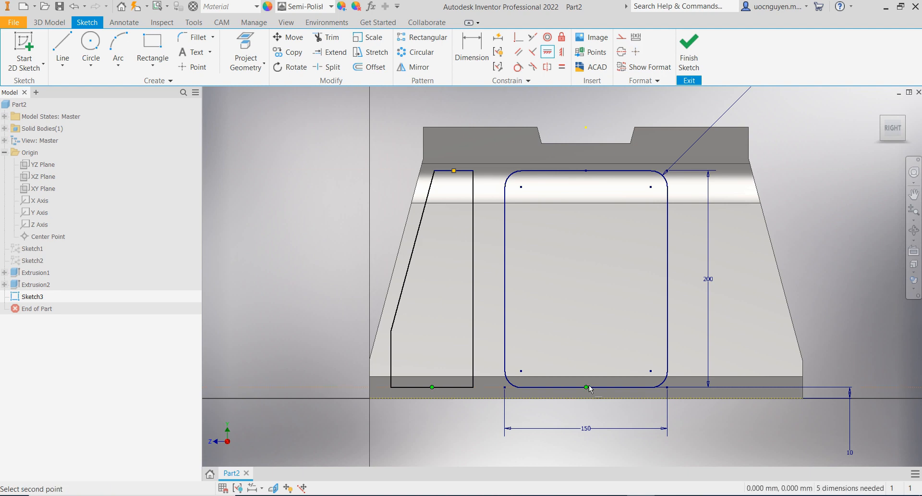
pyautogui.click(587, 387)
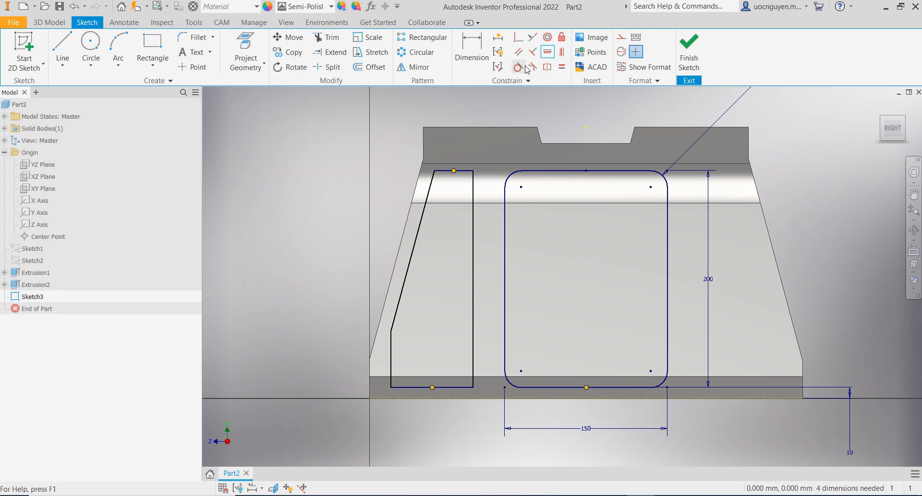
# - Make the outline's slanted side parallel to the body's slanted edge and set the distance between them to 10 mm
pyautogui.click(519, 52)
pyautogui.click(416, 224)
pyautogui.click(405, 230)
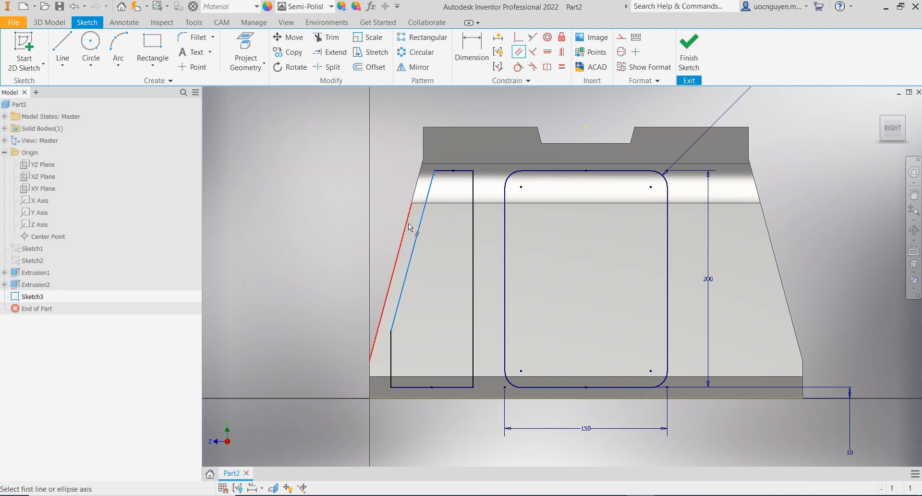
pyautogui.press('d')
pyautogui.click(429, 191)
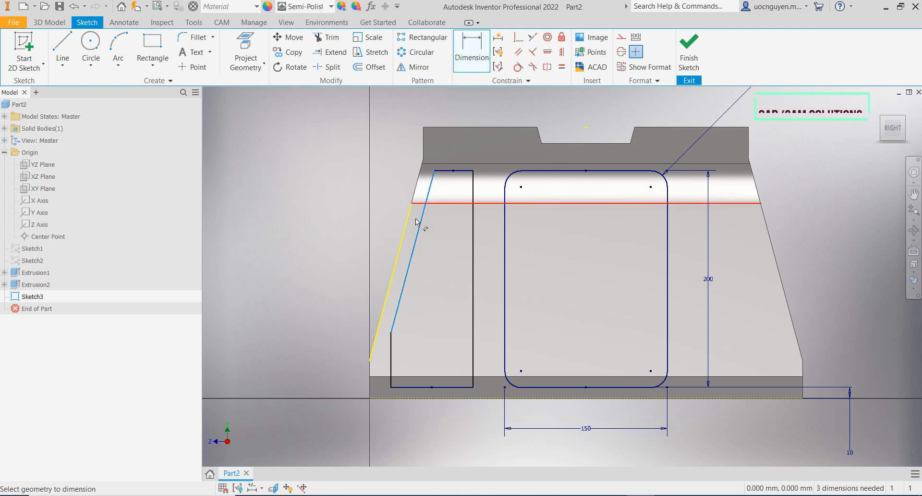
pyautogui.click(403, 240)
pyautogui.click(342, 224)
pyautogui.write('10')
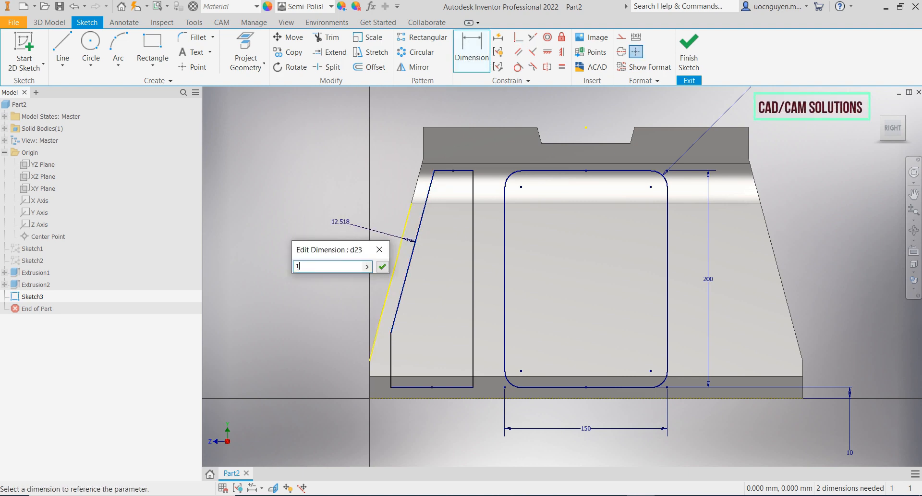
pyautogui.press('Return')
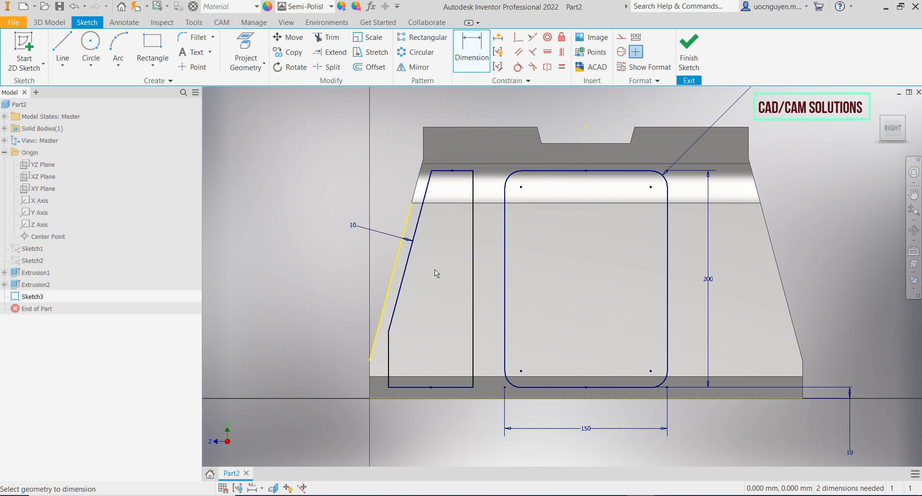
# - Check the side pocket's width in the PowerPoint reference drawing, and dimension the outline's bottom edge to 105 mm in Inventor
pyautogui.click(612, 495)
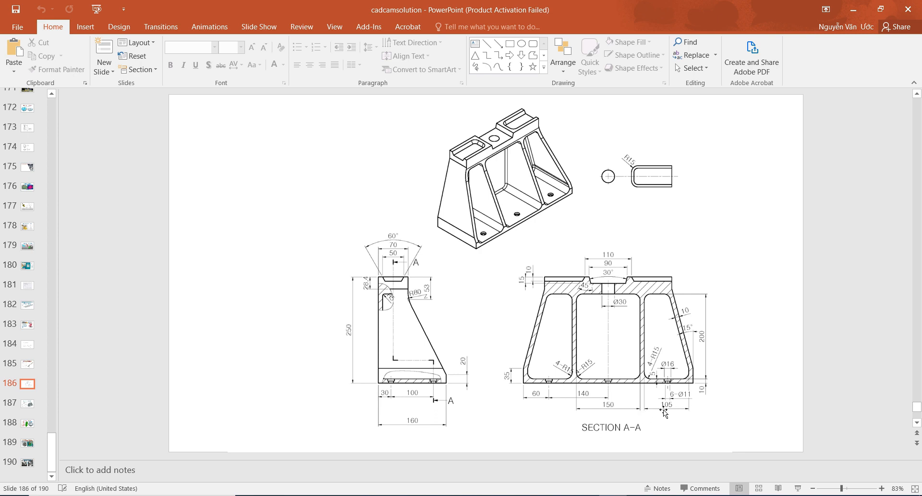
pyautogui.click(641, 495)
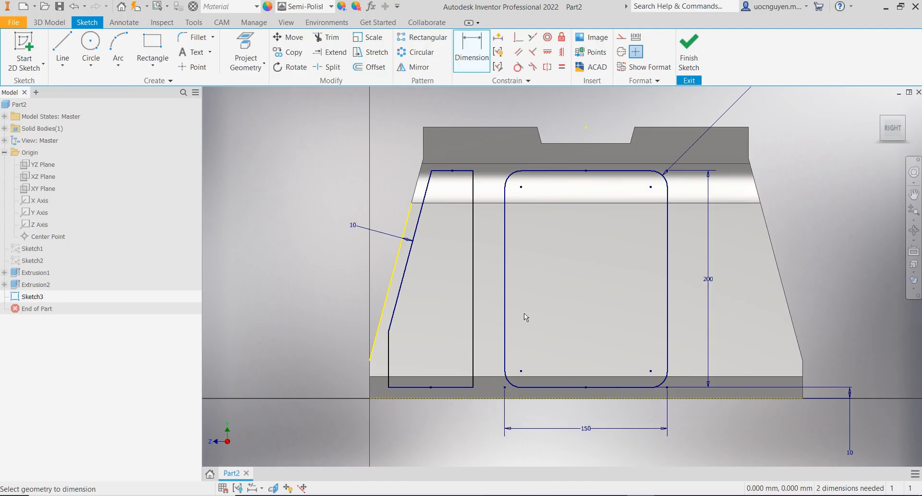
pyautogui.click(416, 388)
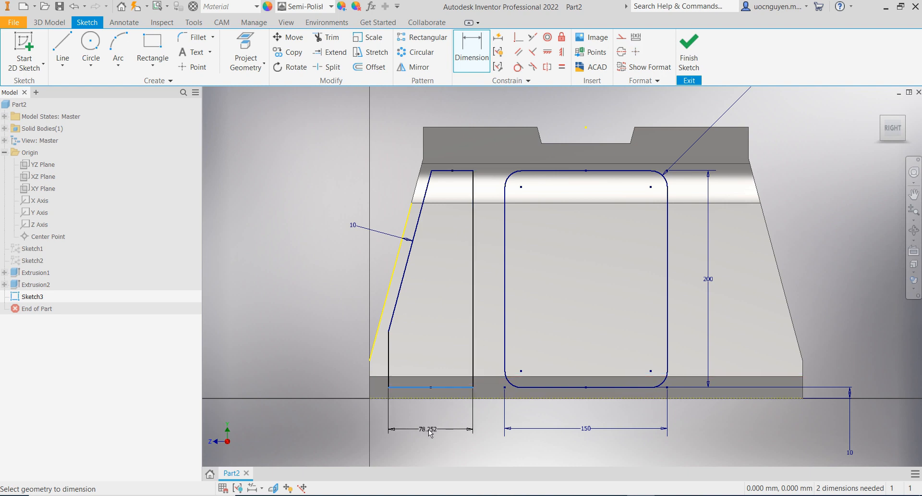
pyautogui.click(430, 431)
pyautogui.write('105')
pyautogui.press('Return')
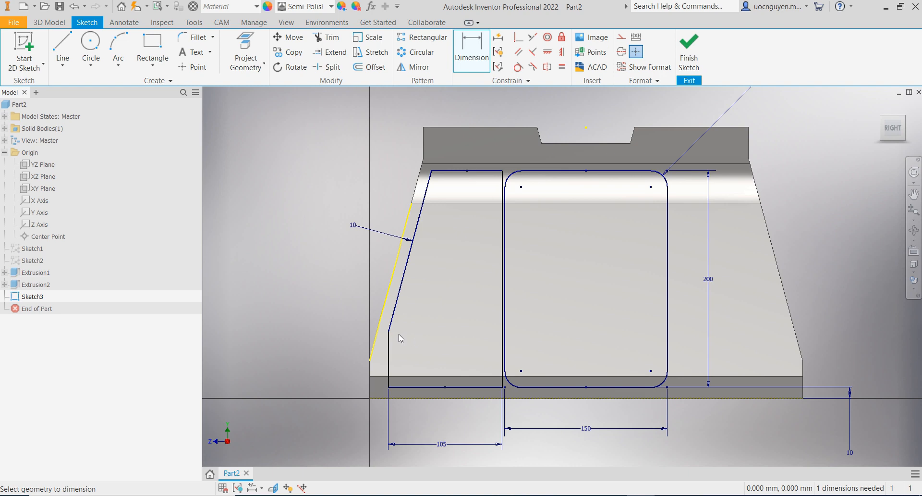
# - Dimension the height of the side outline's slanted-side lower corner above the body's base as 35 mm
pyautogui.click(376, 403)
pyautogui.click(320, 377)
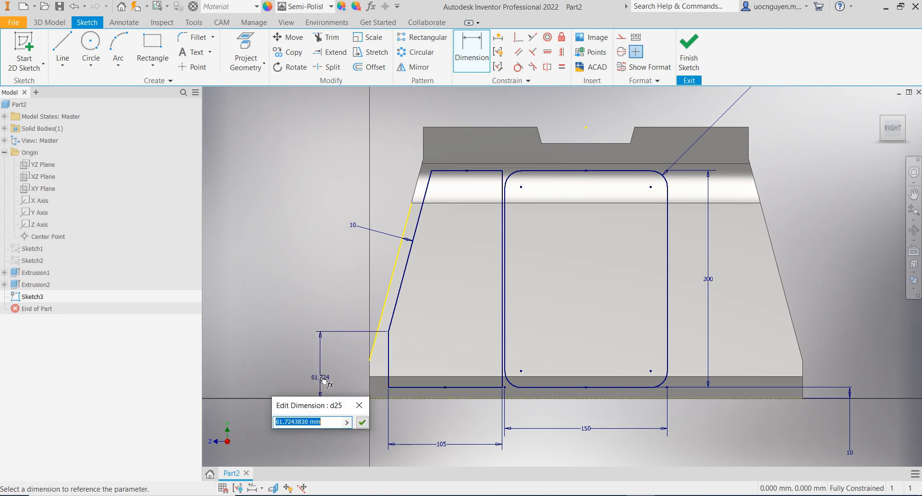
pyautogui.press('Return')
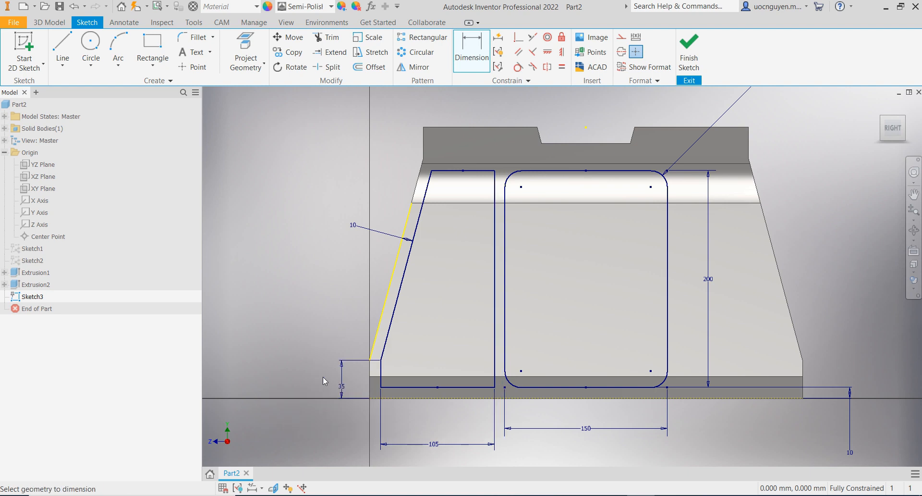
# - Try to dimension the gap between the side outline's inner edge and the central rounded rectangle
pyautogui.moveTo(464, 247); pyautogui.dragTo(436, 247, button='middle')
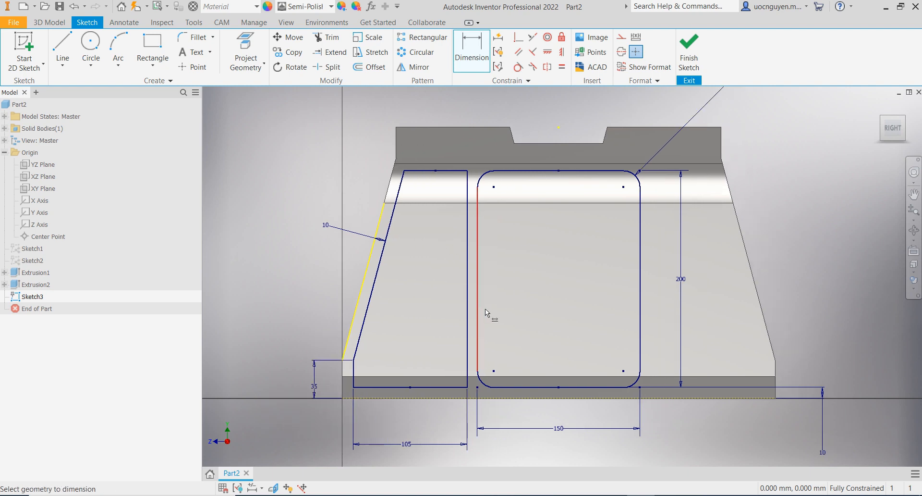
pyautogui.click(479, 310)
pyautogui.click(467, 309)
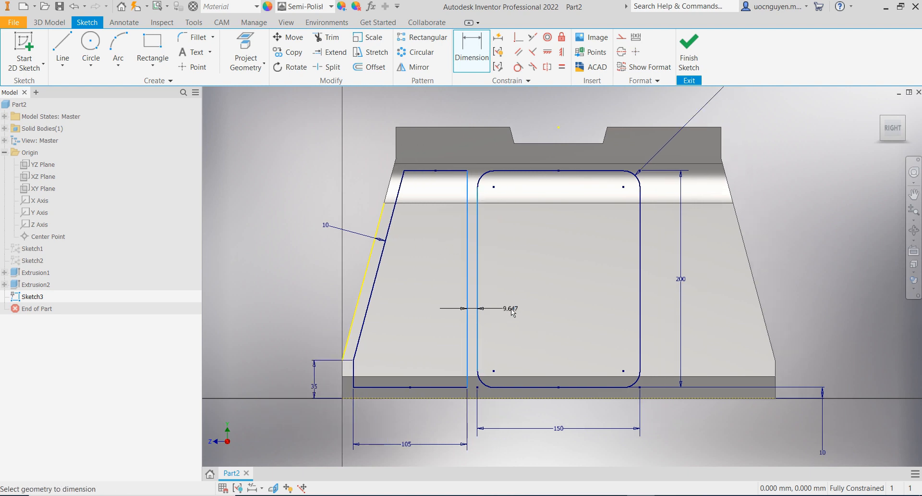
pyautogui.click(512, 310)
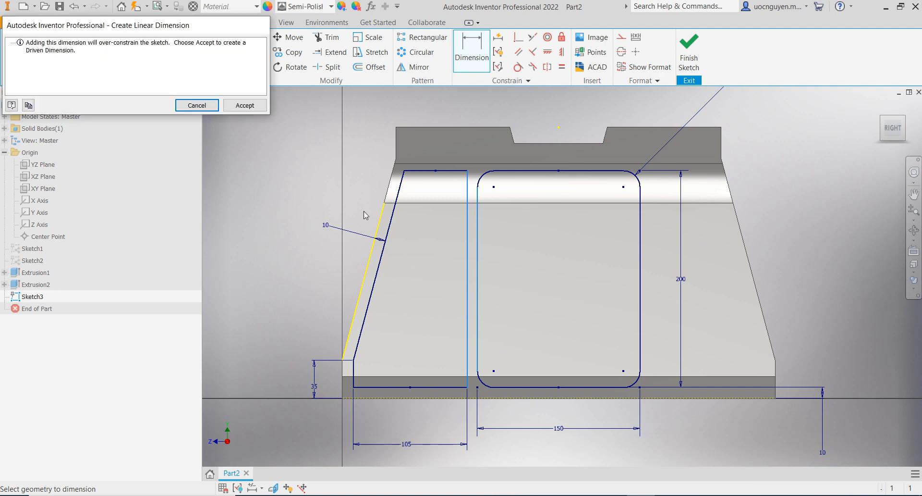
pyautogui.click(197, 106)
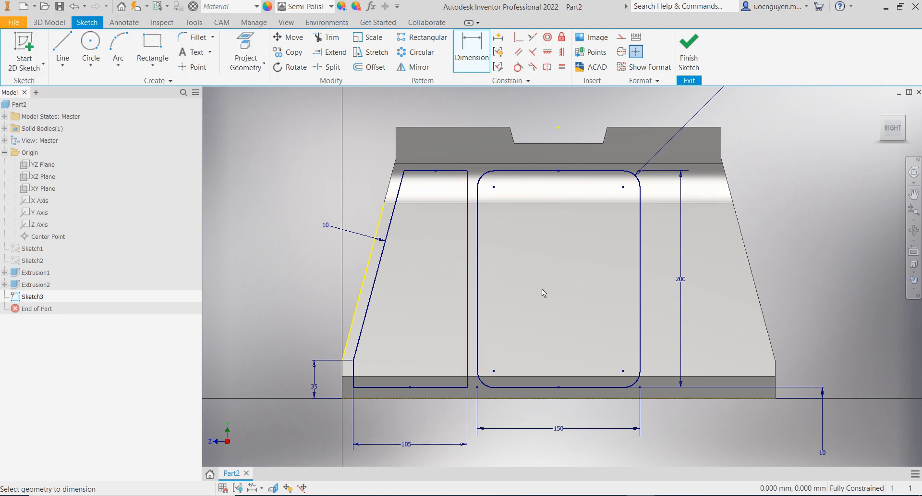
pyautogui.press('Escape')
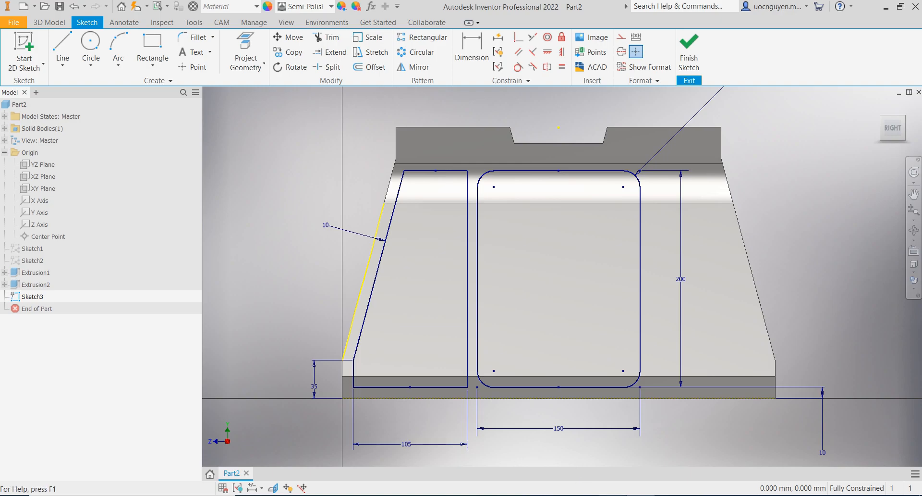
# - Check the corner radii in the PowerPoint reference drawing, and fillet the side outline's two upper corners and lower inner corner at 15 mm in Inventor
pyautogui.hotkey('alt', 'Tab')
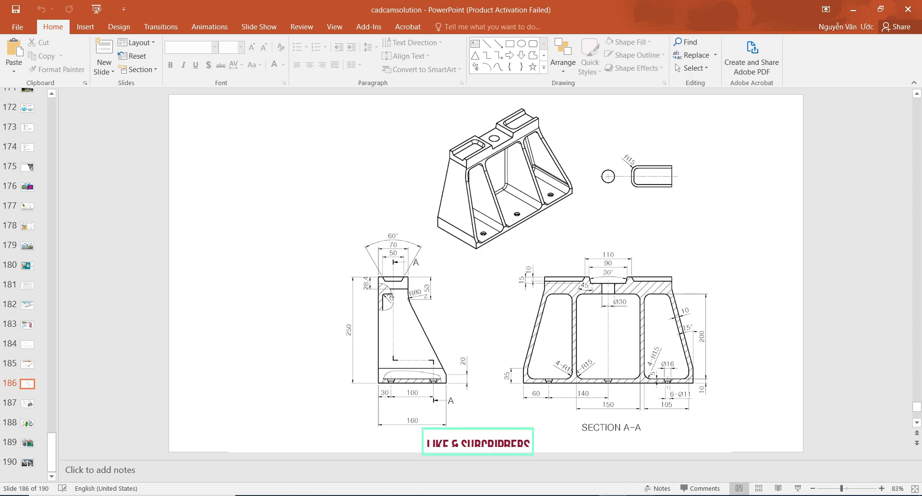
pyautogui.click(641, 495)
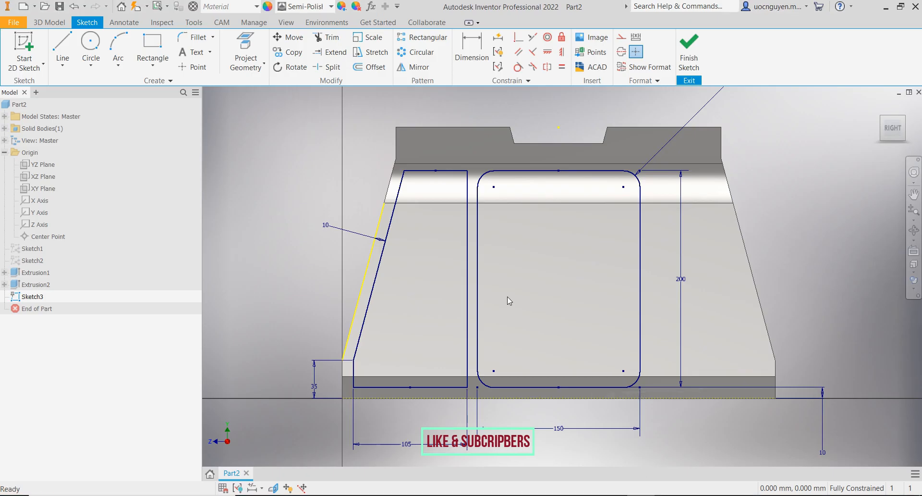
pyautogui.moveTo(498, 263); pyautogui.dragTo(467, 255, button='middle')
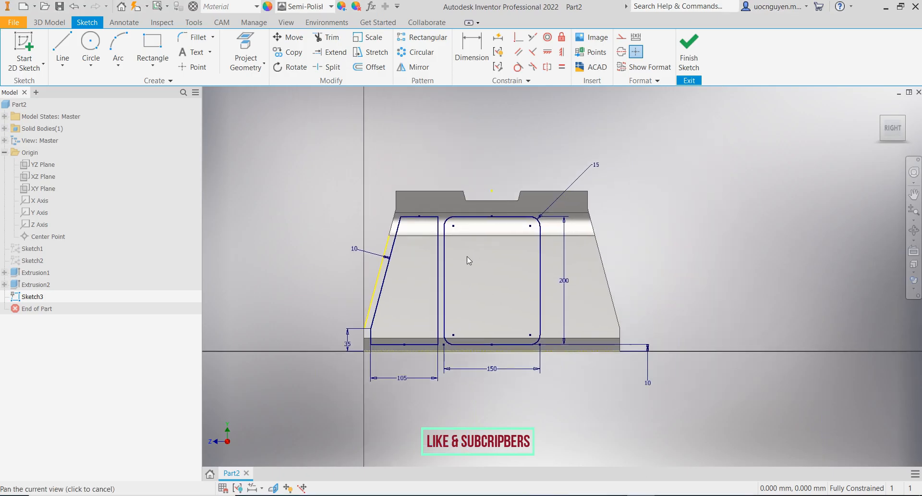
pyautogui.click(195, 37)
pyautogui.scroll(3, 408, 235)
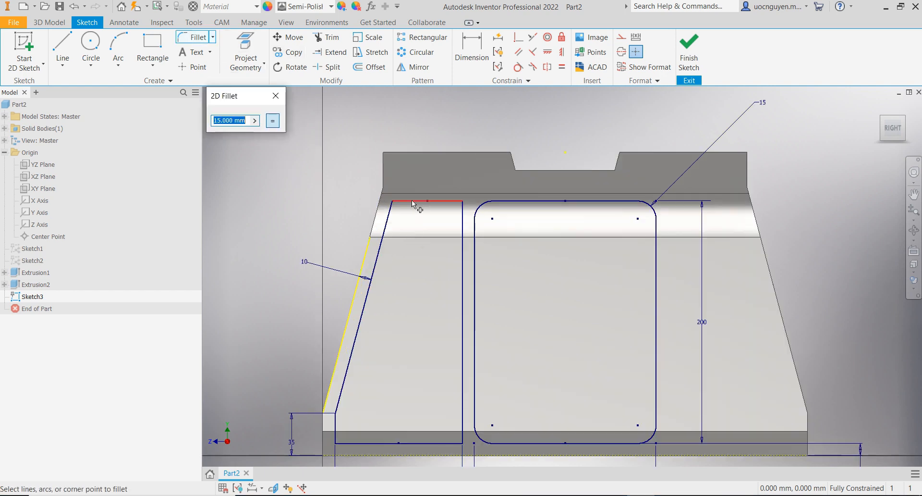
pyautogui.click(395, 211)
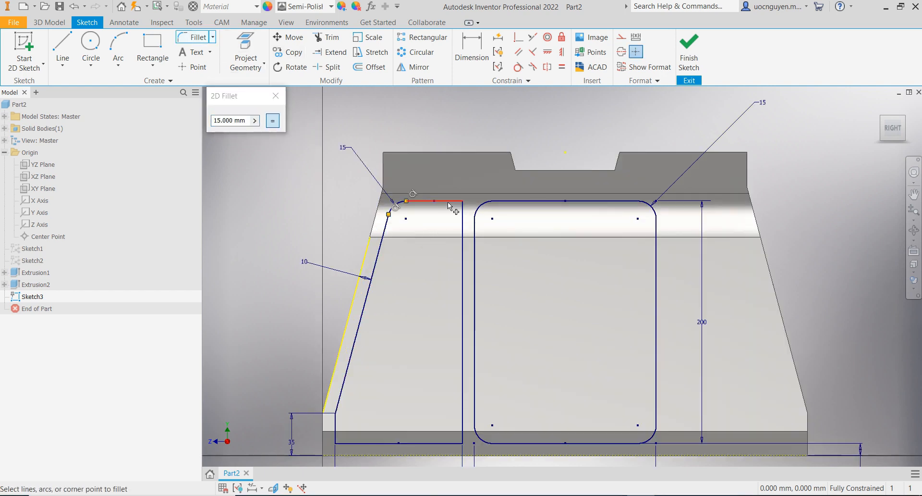
pyautogui.click(463, 202)
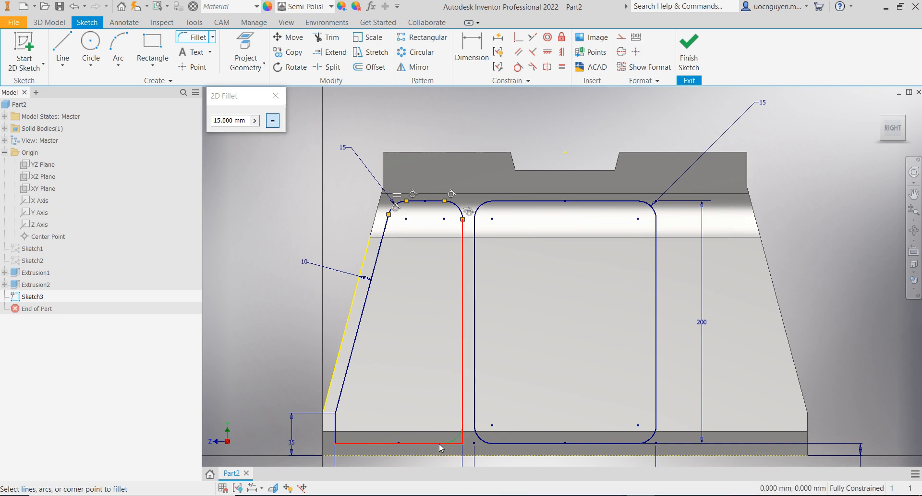
pyautogui.click(458, 442)
# - Fillet the side outline's lower outer corner and the corner between its slanted and short vertical sides at 15 mm
pyautogui.scroll(3, 361, 423)
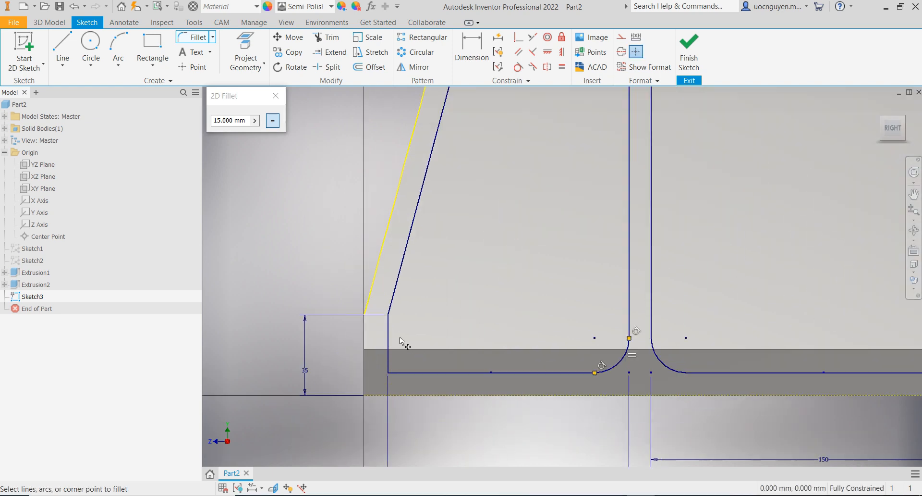
pyautogui.click(415, 372)
pyautogui.click(400, 291)
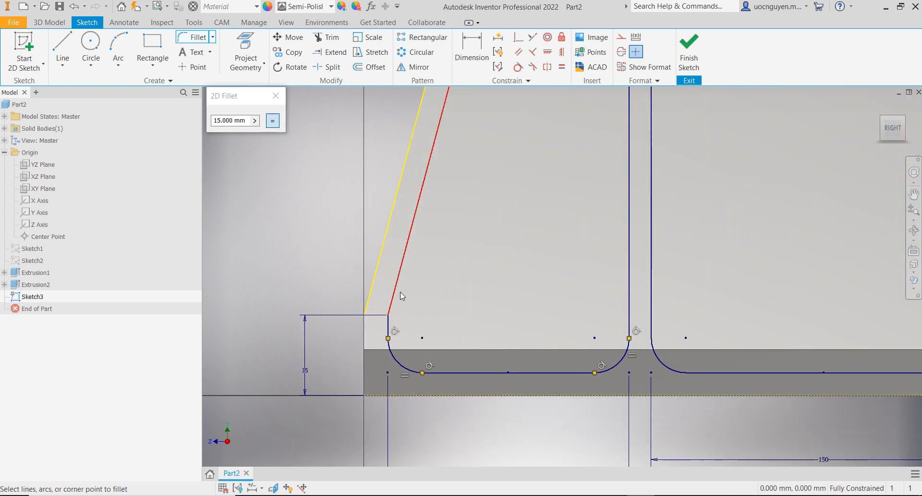
pyautogui.click(389, 327)
pyautogui.scroll(4, 395, 324)
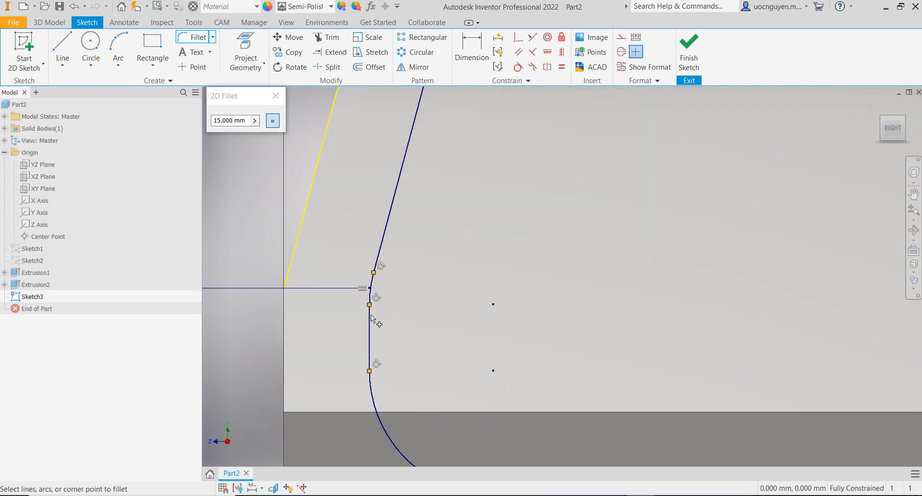
pyautogui.scroll(-2, 423, 277)
pyautogui.press('Escape')
pyautogui.scroll(-3, 423, 278)
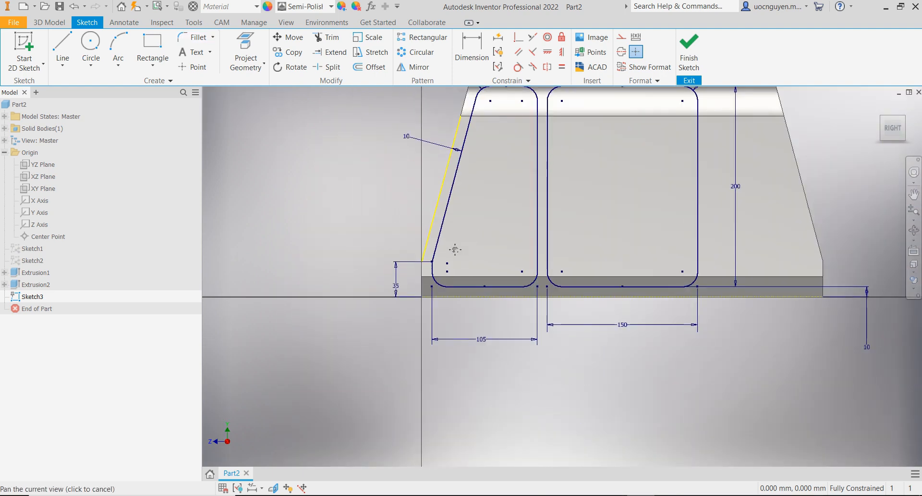
# - Project the XY Plane into the sketch as a vertical line through the middle of the central pocket
pyautogui.moveTo(465, 228); pyautogui.dragTo(417, 264, button='middle')
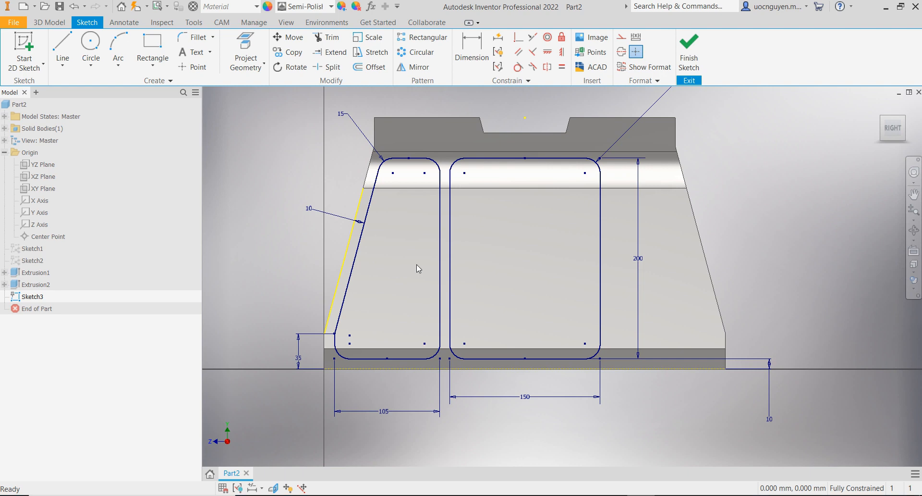
pyautogui.scroll(-2, 419, 264)
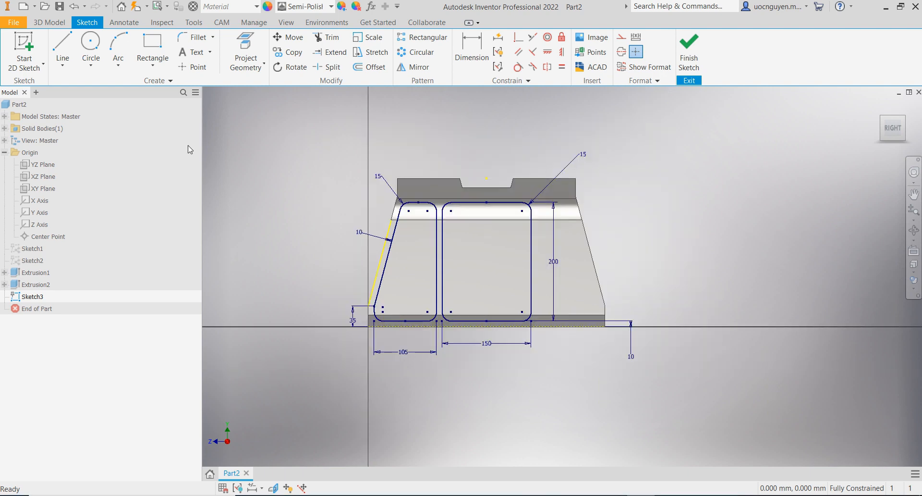
pyautogui.click(245, 56)
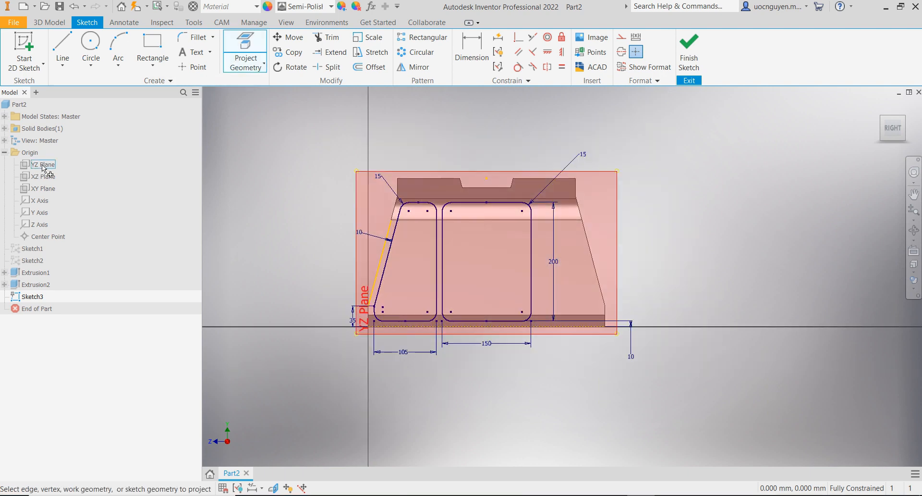
pyautogui.click(45, 189)
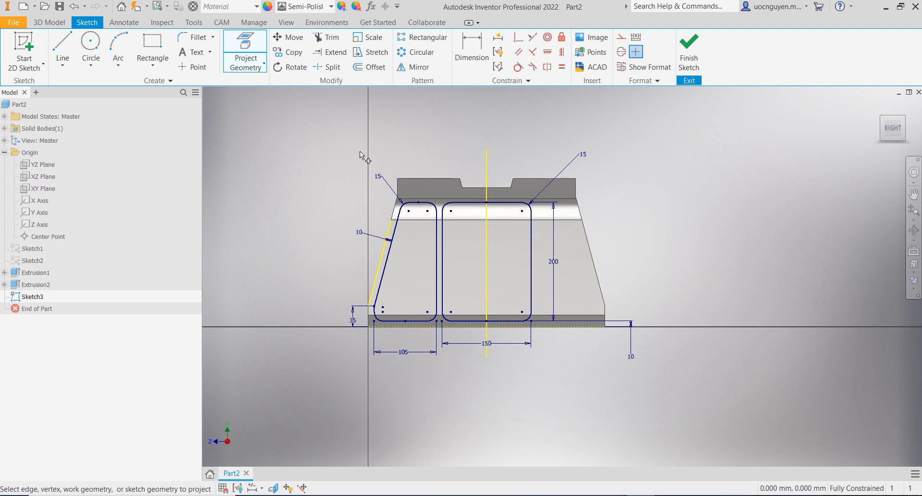
pyautogui.press('Escape')
# - Convert the projected vertical centre line and the projected slanted body edge to construction geometry
pyautogui.click(487, 154)
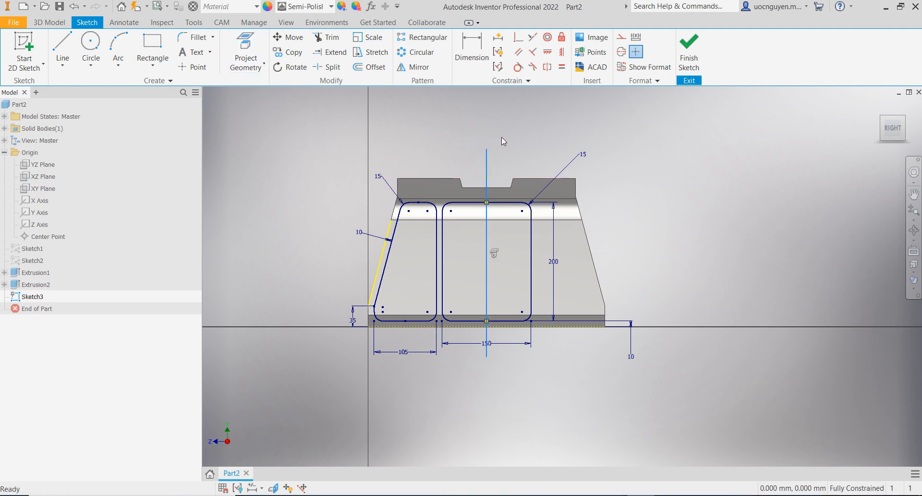
pyautogui.rightClick(501, 137)
pyautogui.click(543, 137)
pyautogui.click(381, 261)
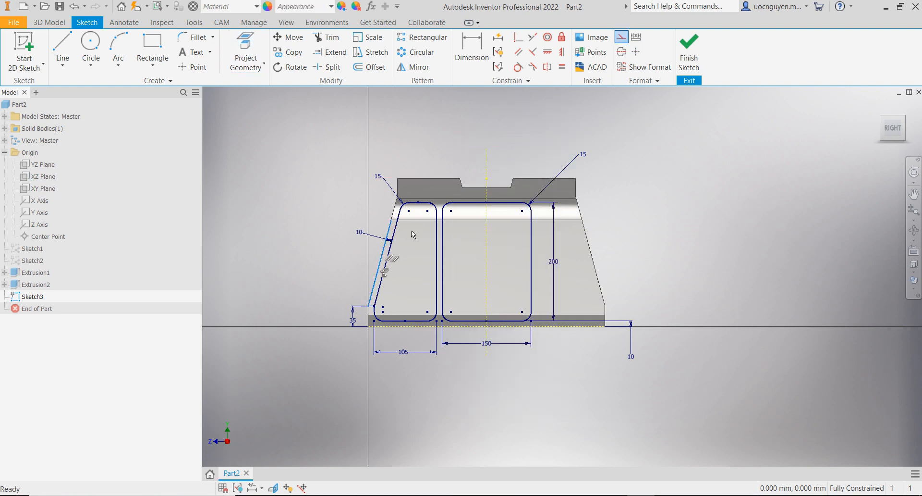
pyautogui.rightClick(665, 222)
pyautogui.click(709, 226)
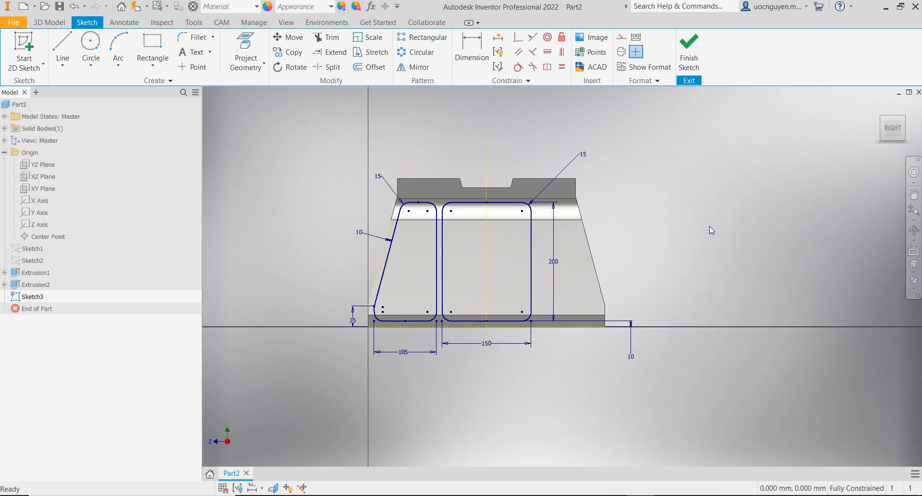
# - Mirror the complete rounded side outline across the projected vertical centre line to the opposite side of the central pocket
pyautogui.click(414, 67)
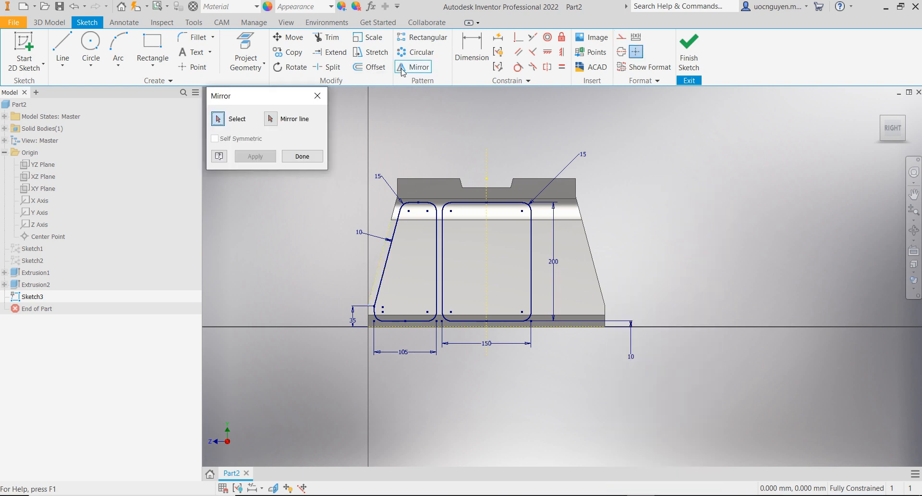
pyautogui.scroll(3, 417, 232)
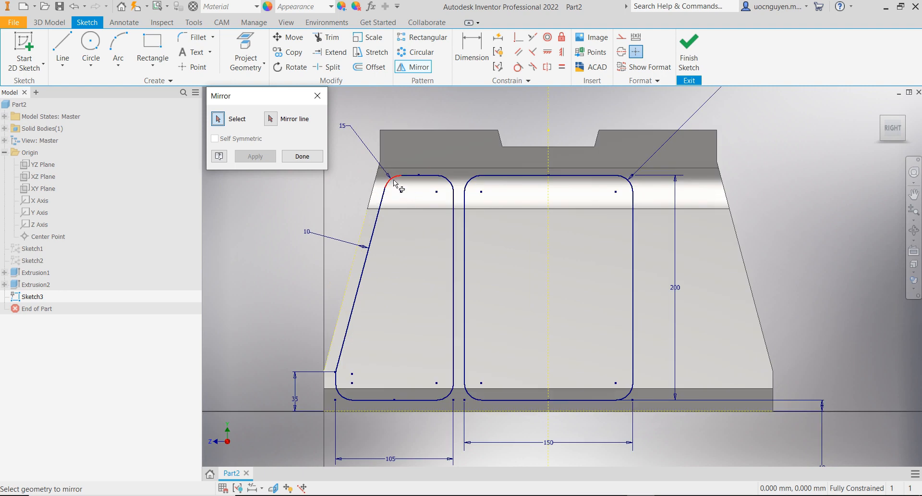
pyautogui.click(394, 181)
pyautogui.click(409, 176)
pyautogui.click(445, 178)
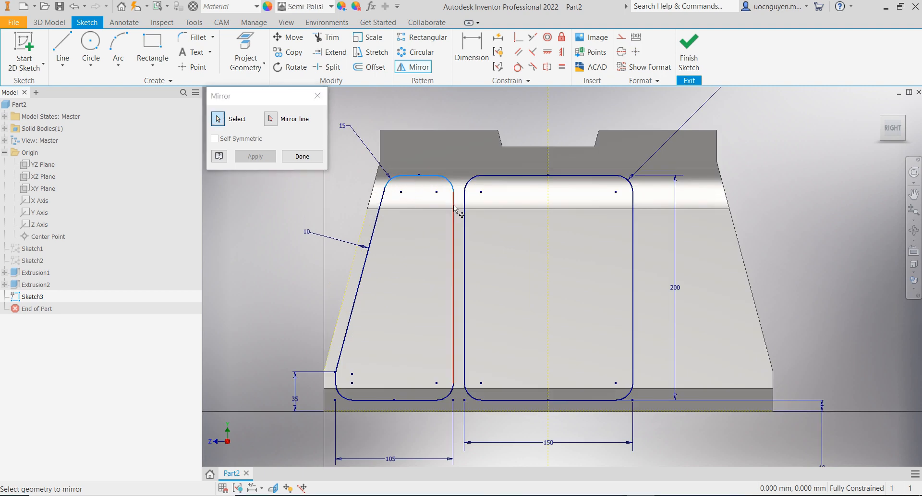
pyautogui.click(454, 337)
pyautogui.click(449, 395)
pyautogui.click(422, 399)
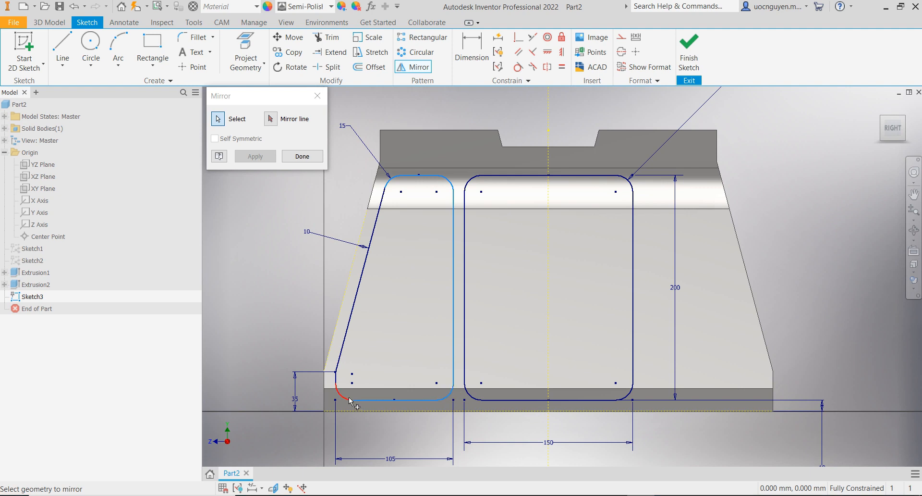
pyautogui.rightClick(376, 345)
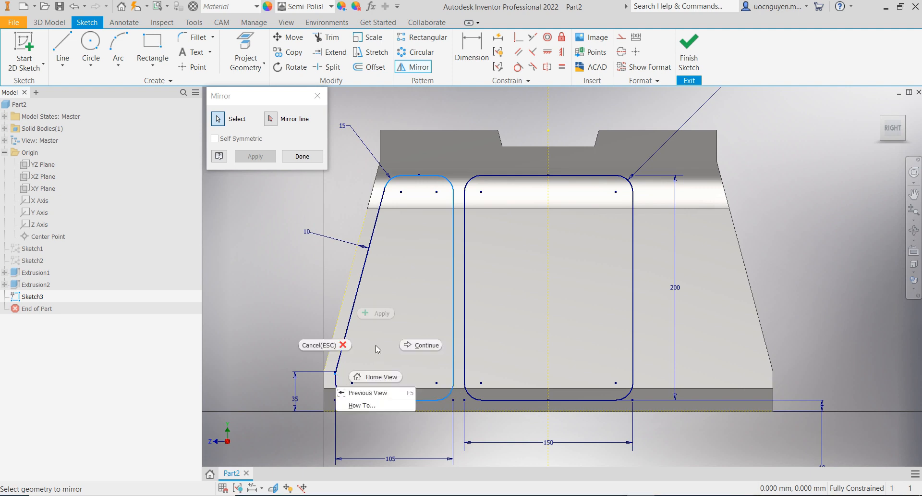
pyautogui.click(407, 345)
pyautogui.click(337, 384)
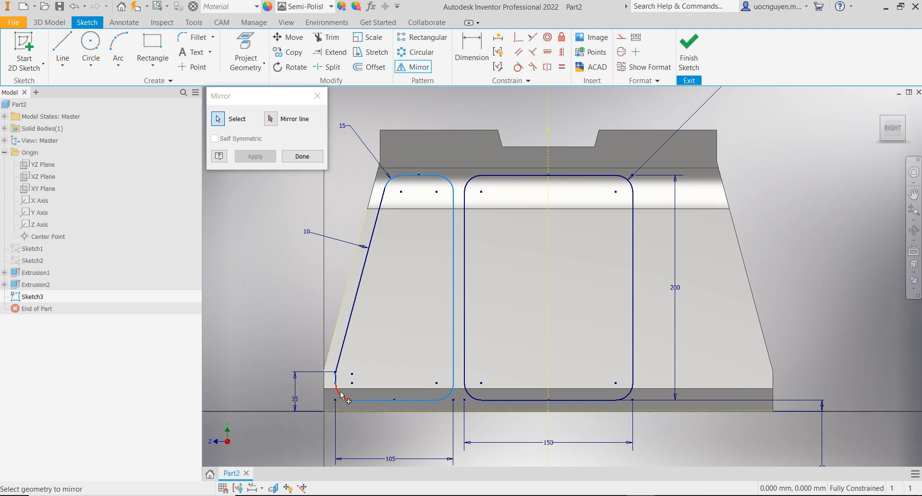
pyautogui.click(345, 355)
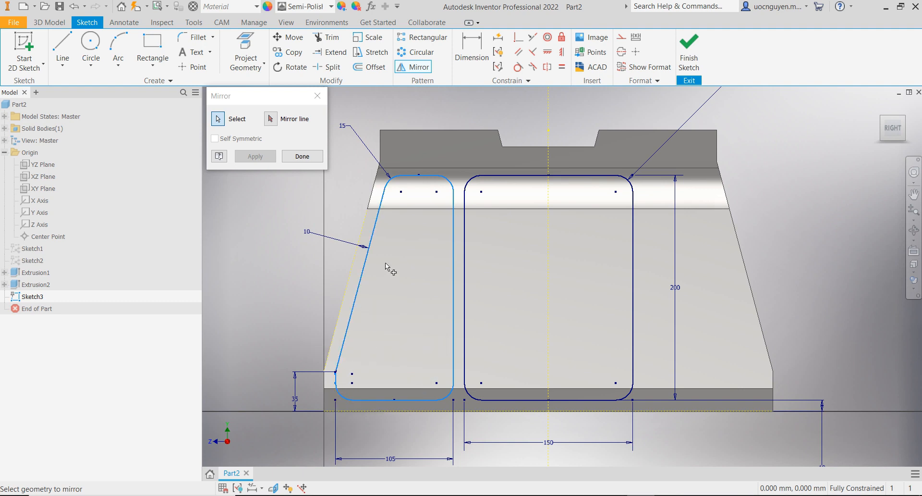
pyautogui.scroll(5, 337, 377)
pyautogui.scroll(-5, 324, 308)
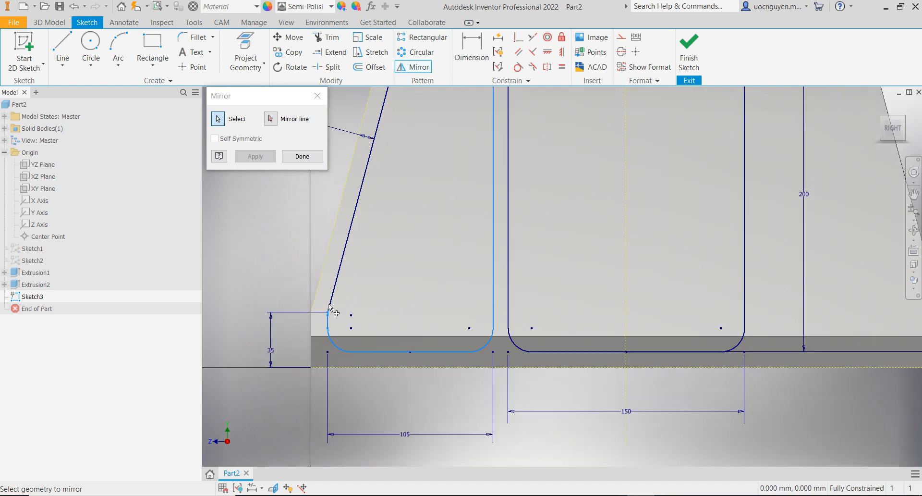
pyautogui.click(339, 286)
pyautogui.scroll(-2, 402, 285)
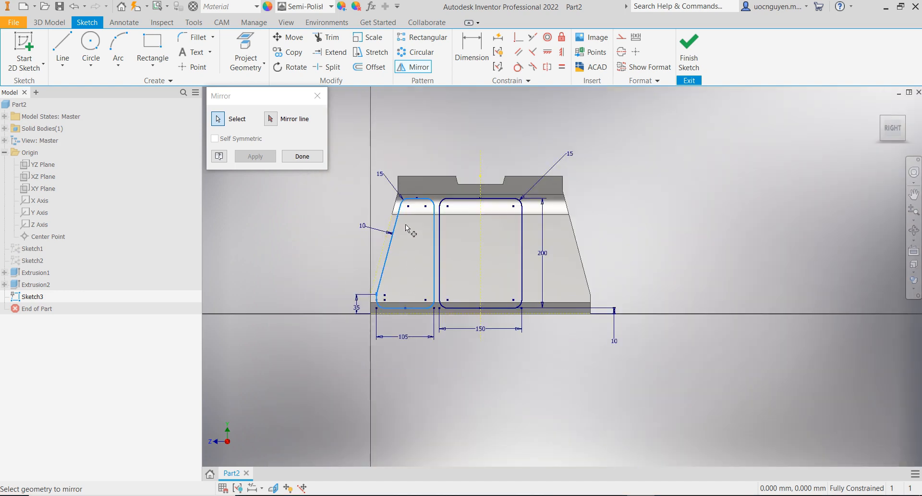
pyautogui.scroll(3, 406, 224)
pyautogui.click(271, 118)
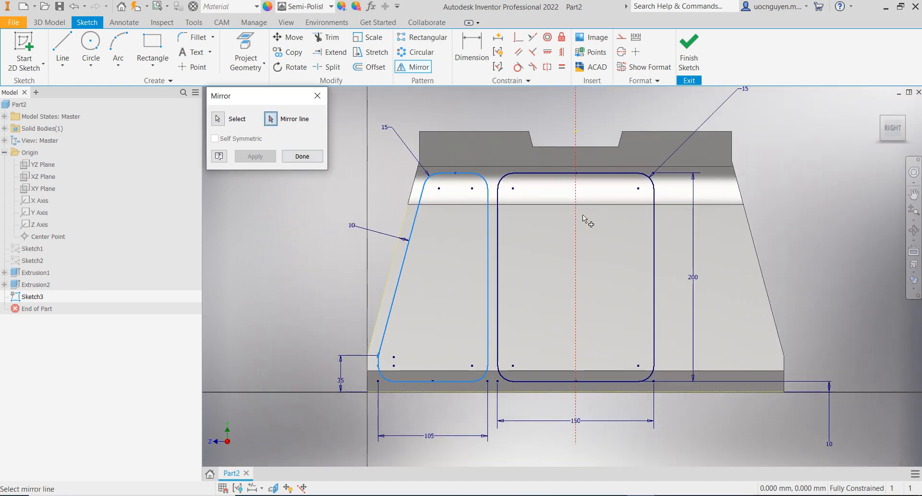
pyautogui.click(583, 214)
pyautogui.click(265, 162)
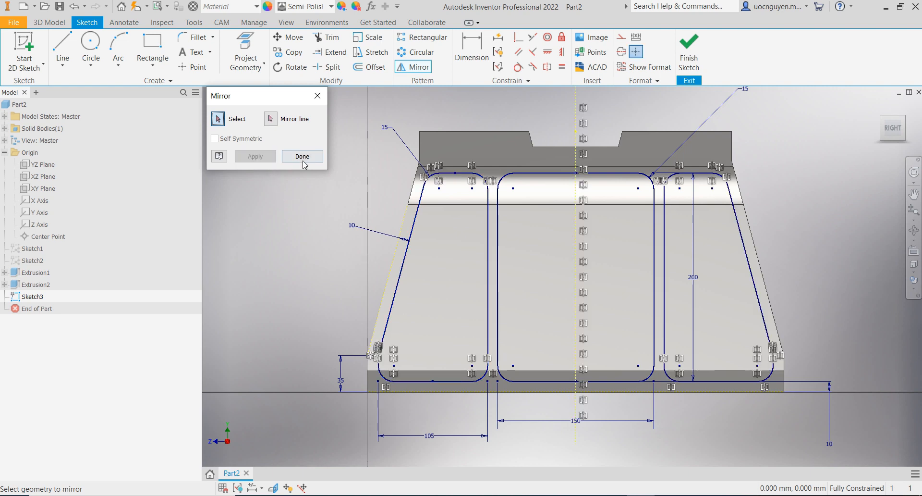
# - Move the 105 mm dimension closer to the side pocket outline, finish the sketch and switch to the PowerPoint reference drawing
pyautogui.click(302, 158)
pyautogui.scroll(-2, 287, 235)
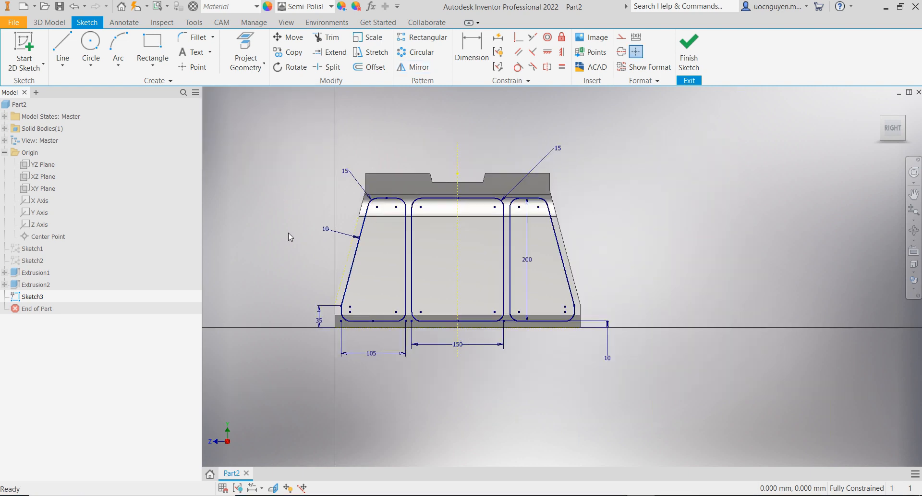
pyautogui.scroll(3, 425, 341)
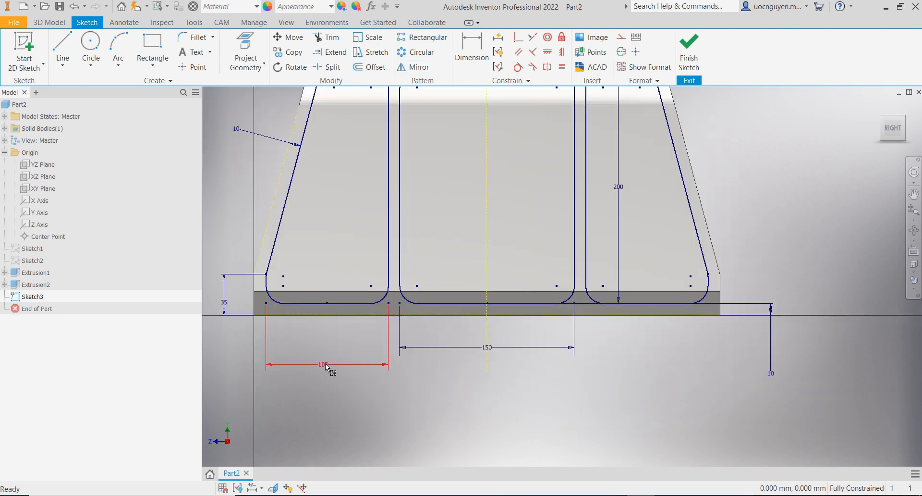
pyautogui.moveTo(325, 363); pyautogui.dragTo(324, 347)
pyautogui.scroll(-2, 461, 334)
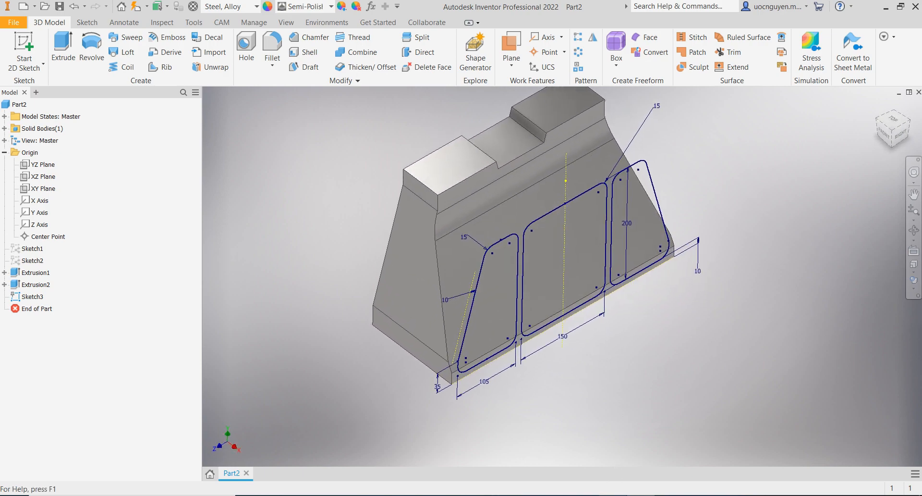
pyautogui.hotkey('alt', 'Tab')
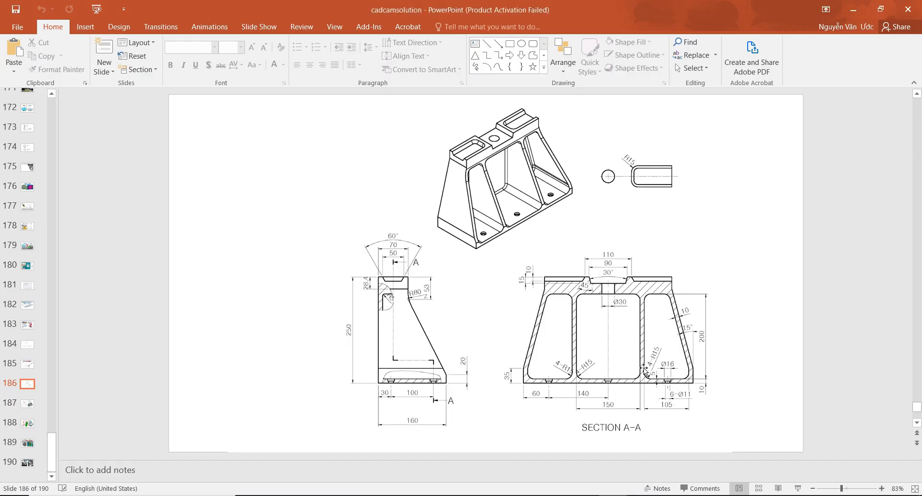
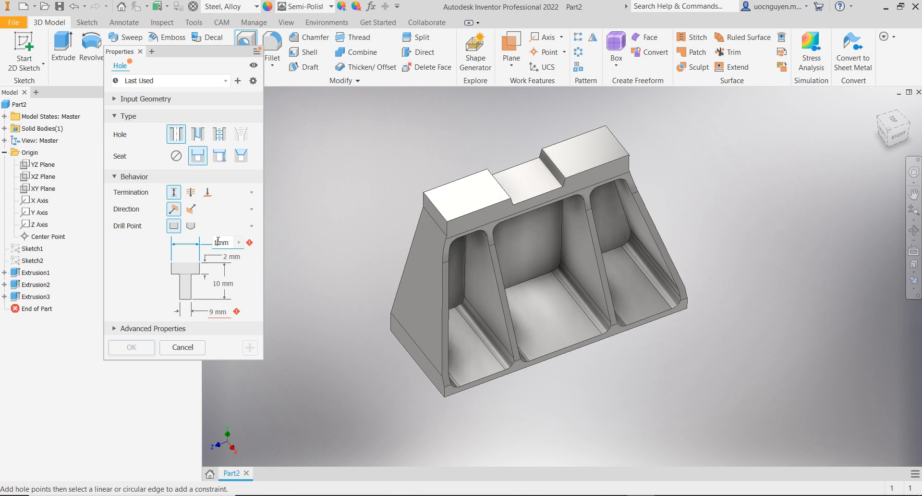
# - Set the counterbored hole to a 16 mm counterbore diameter, 5 mm counterbore depth and 11 mm hole diameter
pyautogui.click(213, 312)
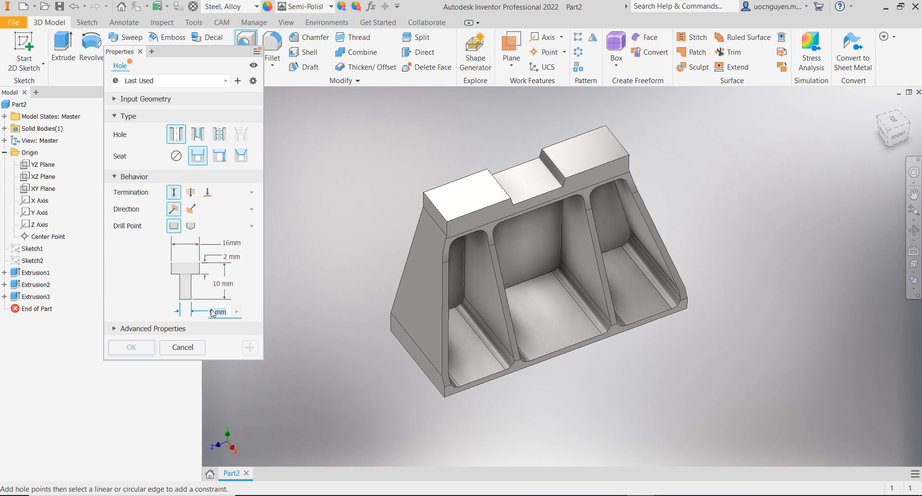
pyautogui.write('11')
pyautogui.click(224, 258)
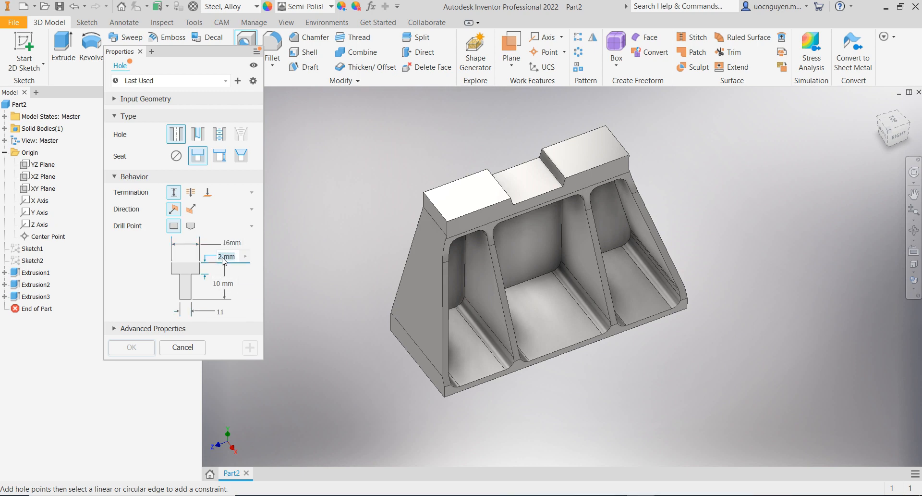
pyautogui.click(222, 284)
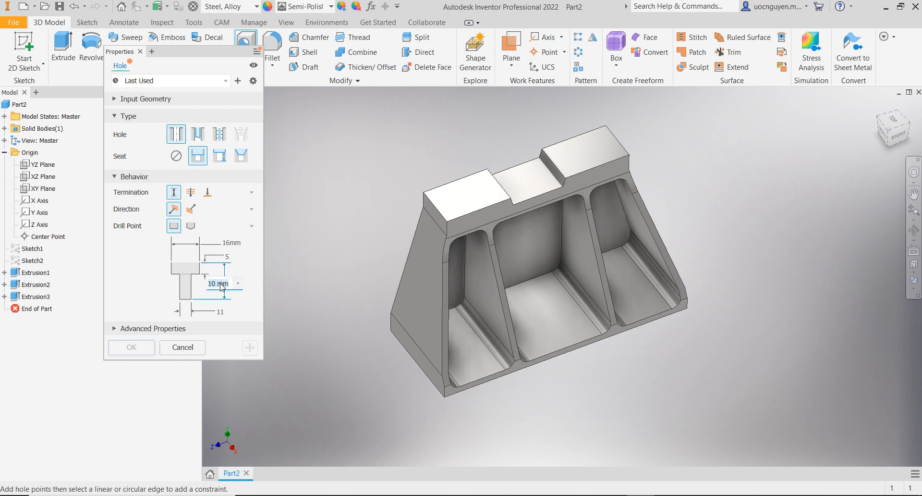
pyautogui.click(224, 257)
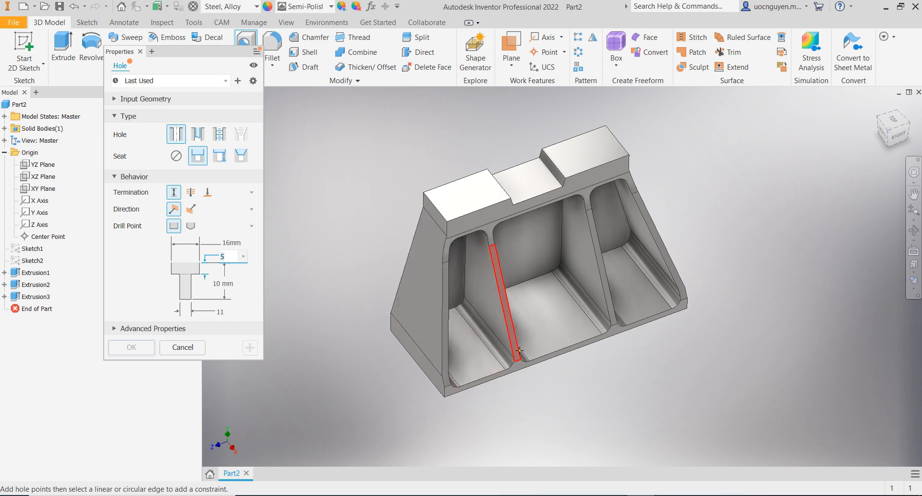
# - Place the first counterbored hole on a side pocket's floor, 30 mm from the base's rear edge and 60 mm from its outer end edge
pyautogui.keyDown('shift'); pyautogui.moveTo(538, 392); pyautogui.dragTo(478, 321, button='middle'); pyautogui.keyUp('shift')
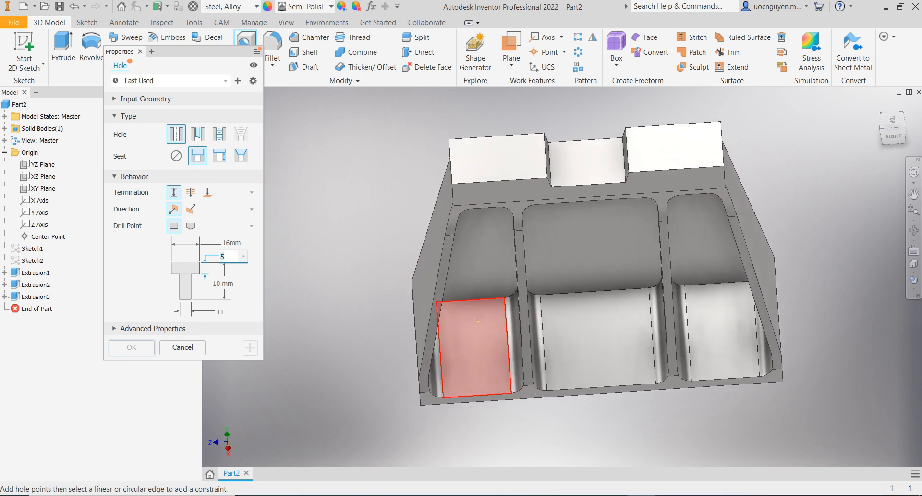
pyautogui.click(469, 317)
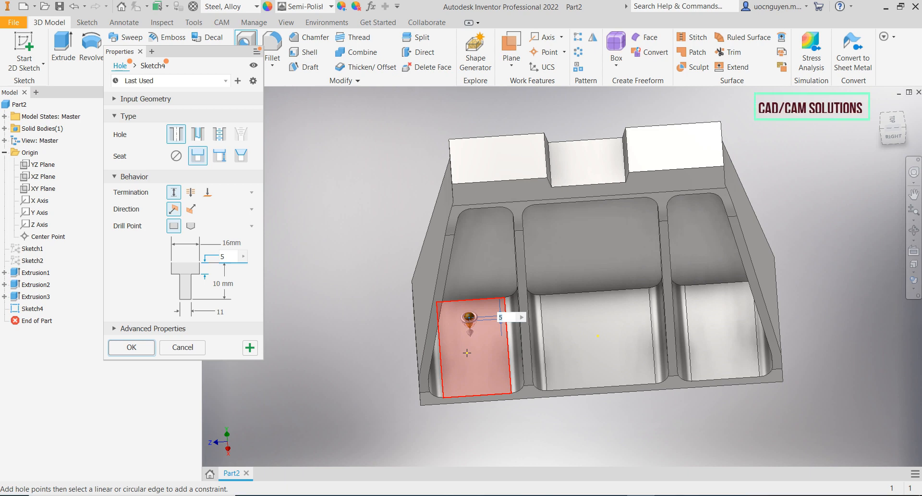
pyautogui.keyDown('shift'); pyautogui.moveTo(467, 353); pyautogui.dragTo(487, 352, button='middle'); pyautogui.keyUp('shift')
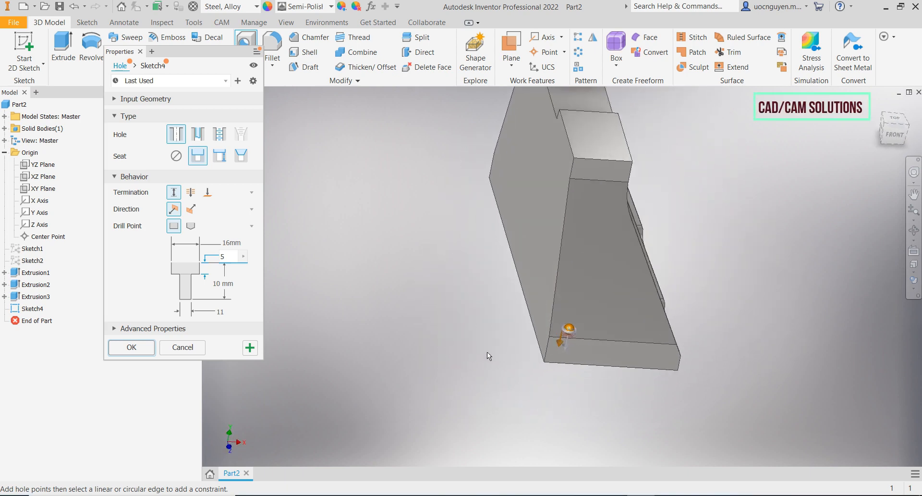
pyautogui.click(539, 346)
pyautogui.write('30')
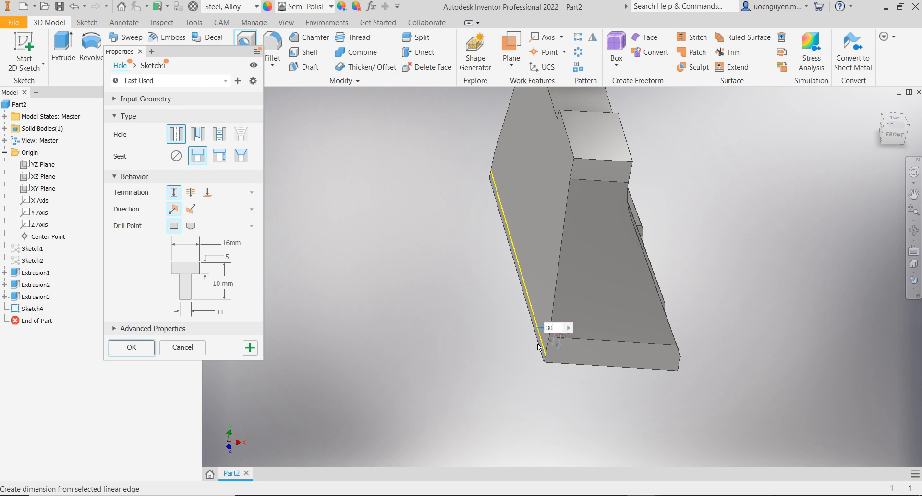
pyautogui.keyDown('shift'); pyautogui.moveTo(548, 398); pyautogui.dragTo(539, 402, button='middle'); pyautogui.keyUp('shift')
pyautogui.click(540, 388)
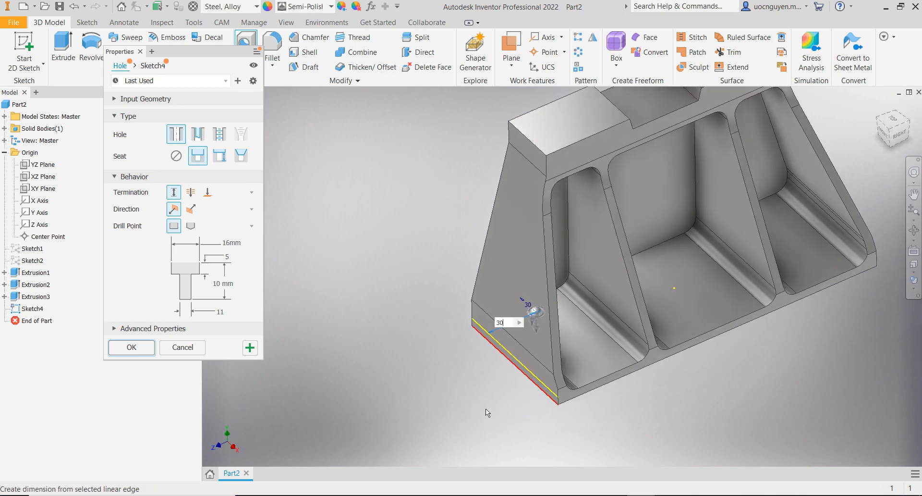
pyautogui.write('60')
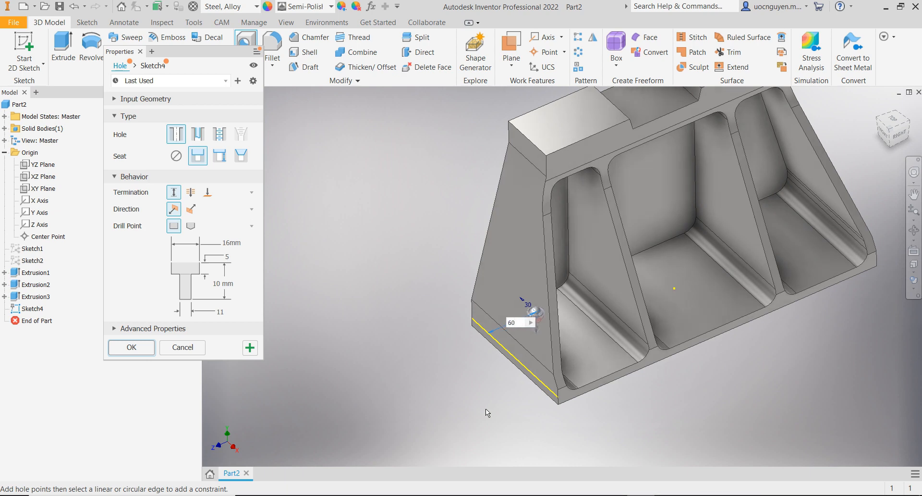
# - Check the hole spacing in the PowerPoint drawing, return to Inventor and add a second hole nearer the same pocket floor's open front
pyautogui.keyDown('shift'); pyautogui.moveTo(486, 408); pyautogui.dragTo(515, 414, button='middle'); pyautogui.keyUp('shift')
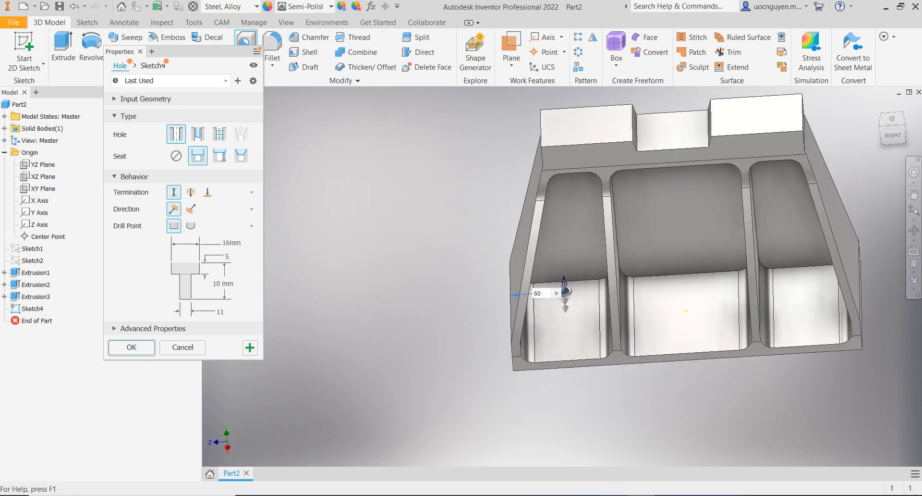
pyautogui.click(612, 495)
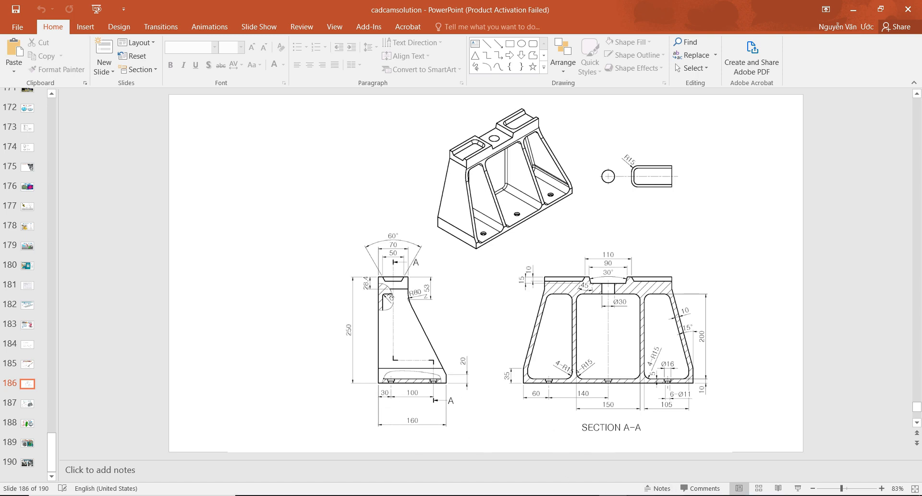
pyautogui.moveTo(640, 495)
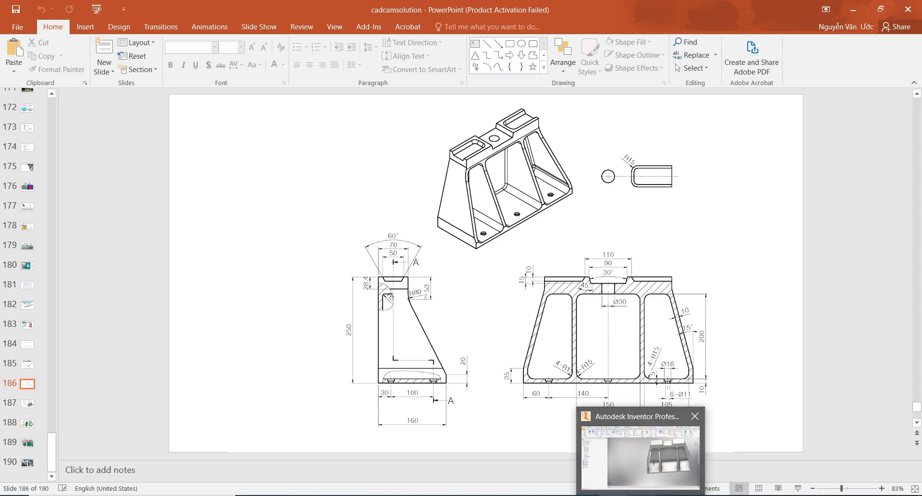
pyautogui.click(641, 457)
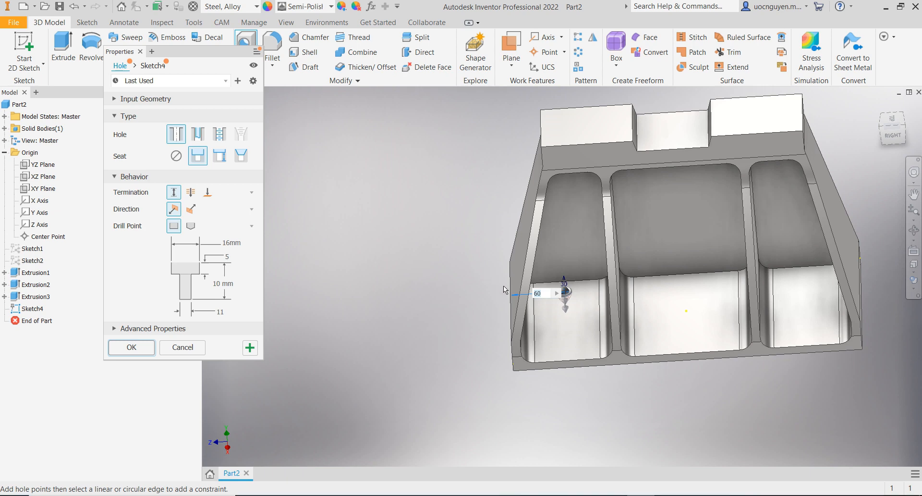
pyautogui.click(566, 338)
pyautogui.scroll(3, 567, 338)
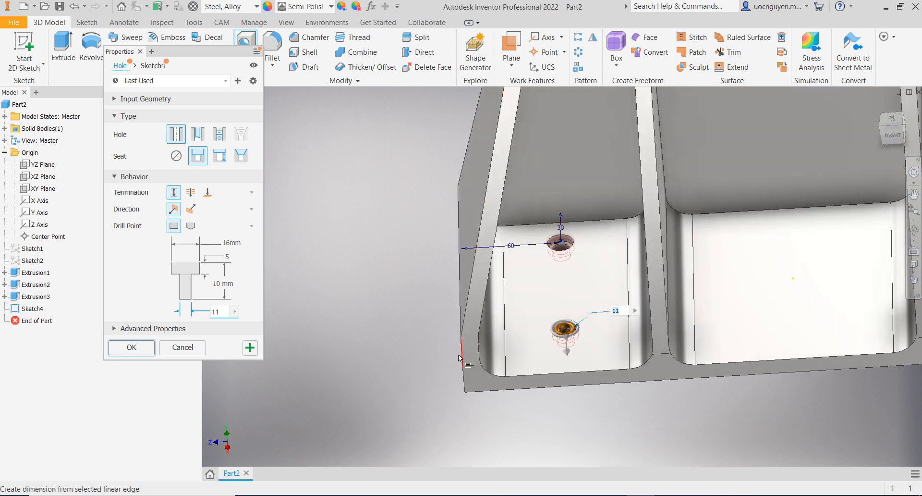
# - Position the second hole 60 mm from the base's outer end edge and 130 mm from its rear edge, and create both holes
pyautogui.keyDown('shift'); pyautogui.moveTo(432, 403); pyautogui.dragTo(456, 374, button='middle'); pyautogui.keyUp('shift')
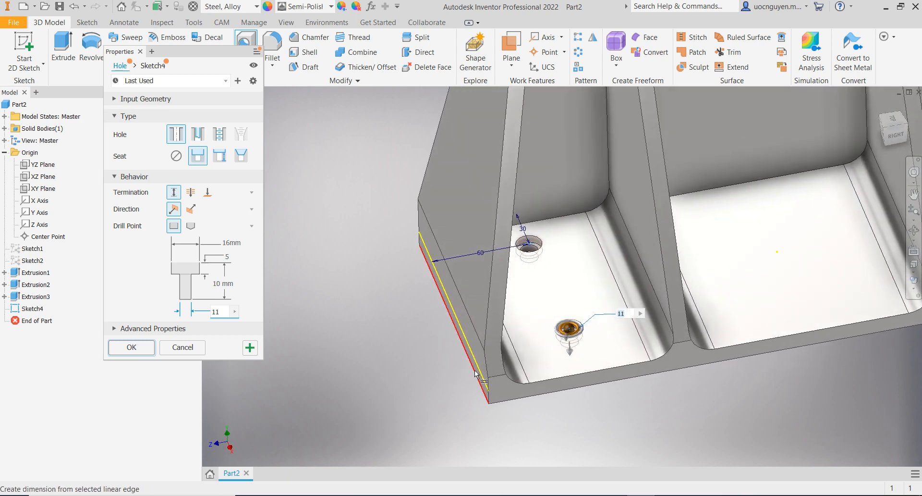
pyautogui.click(477, 374)
pyautogui.write('60')
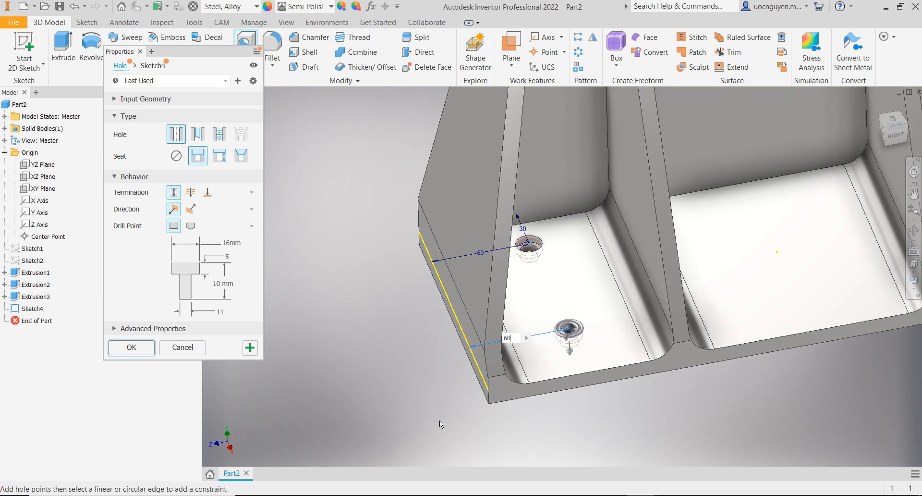
pyautogui.keyDown('shift'); pyautogui.moveTo(440, 420); pyautogui.dragTo(452, 321, button='middle'); pyautogui.keyUp('shift')
pyautogui.press('Return')
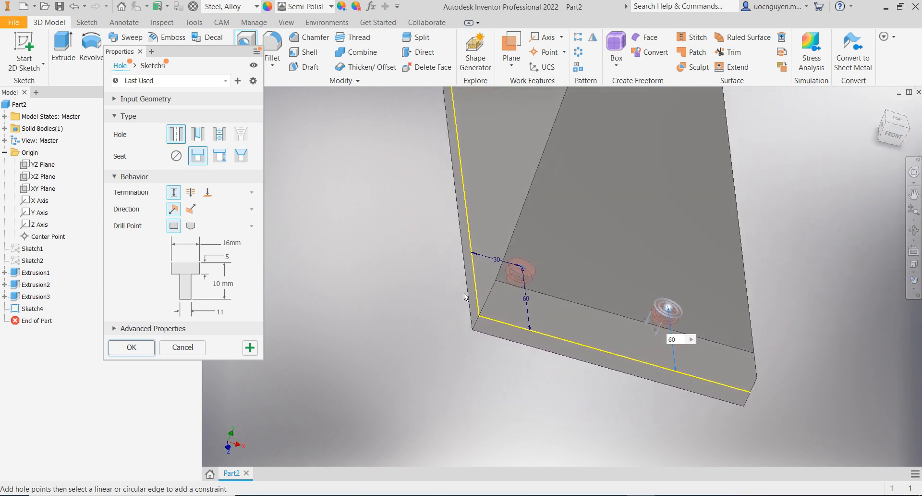
pyautogui.click(465, 293)
pyautogui.write('130')
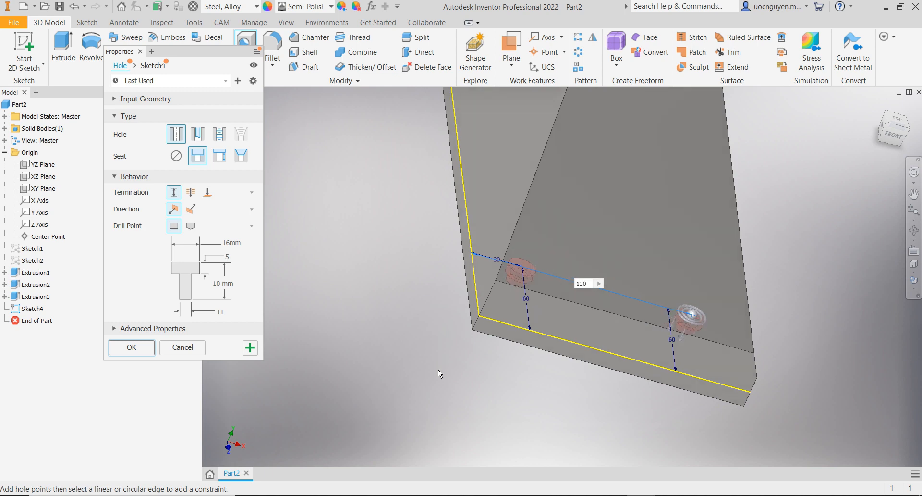
pyautogui.keyDown('shift'); pyautogui.moveTo(438, 370); pyautogui.dragTo(413, 365, button='middle'); pyautogui.keyUp('shift')
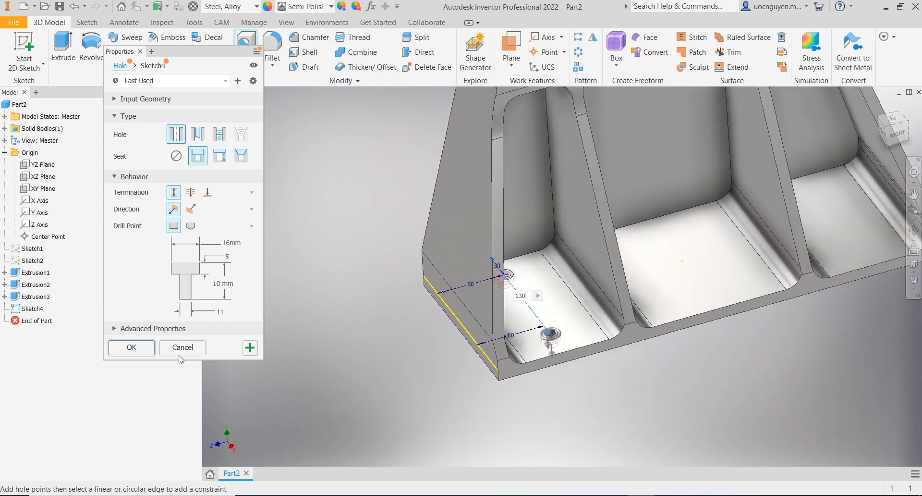
pyautogui.click(149, 349)
# - Check the spacing of the remaining base hole pairs in the PowerPoint reference drawing and return to Inventor
pyautogui.moveTo(624, 377); pyautogui.dragTo(552, 380, button='middle')
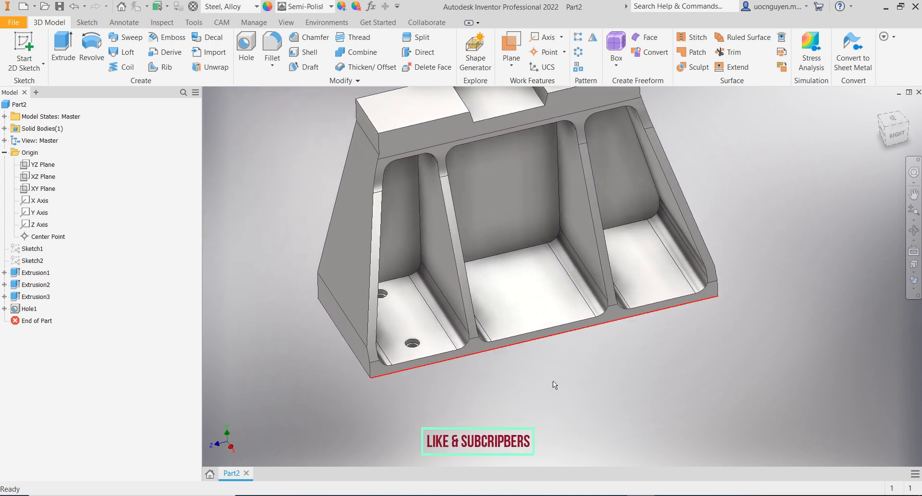
pyautogui.click(613, 495)
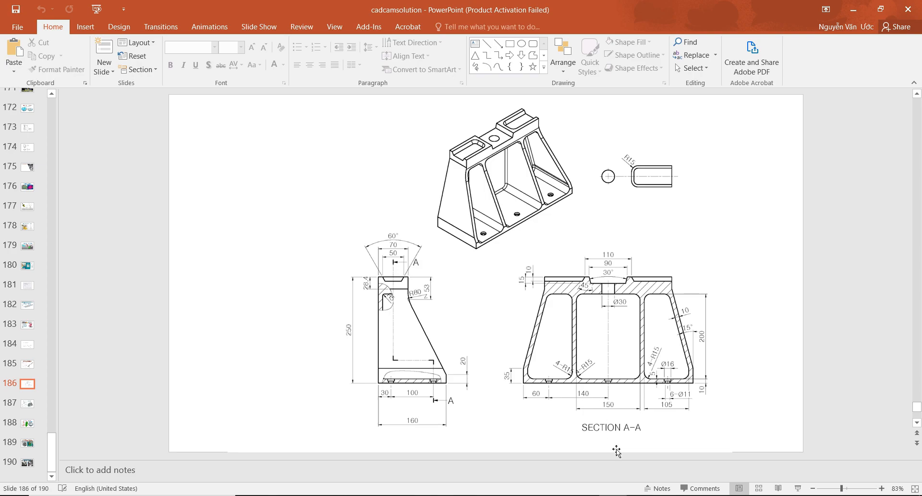
pyautogui.hotkey('alt', 'Tab')
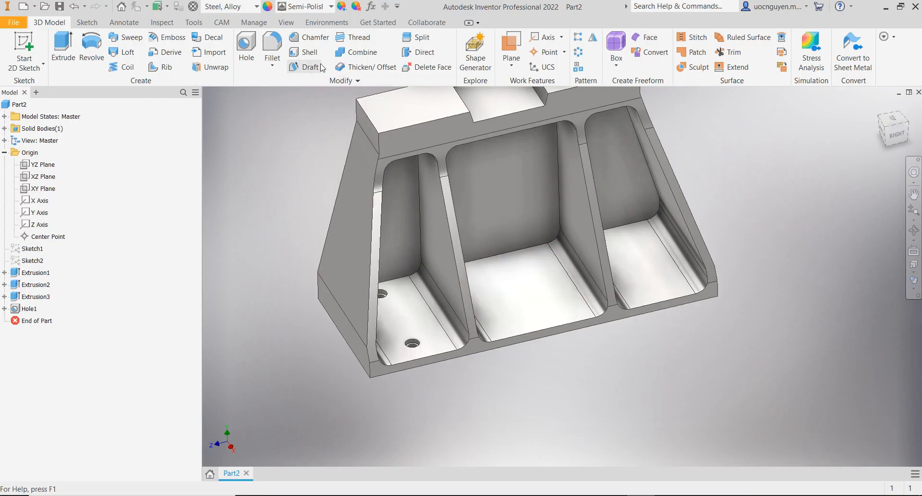
# - Start a rectangular pattern with only the pair of counterbored holes as the feature to repeat
pyautogui.click(578, 37)
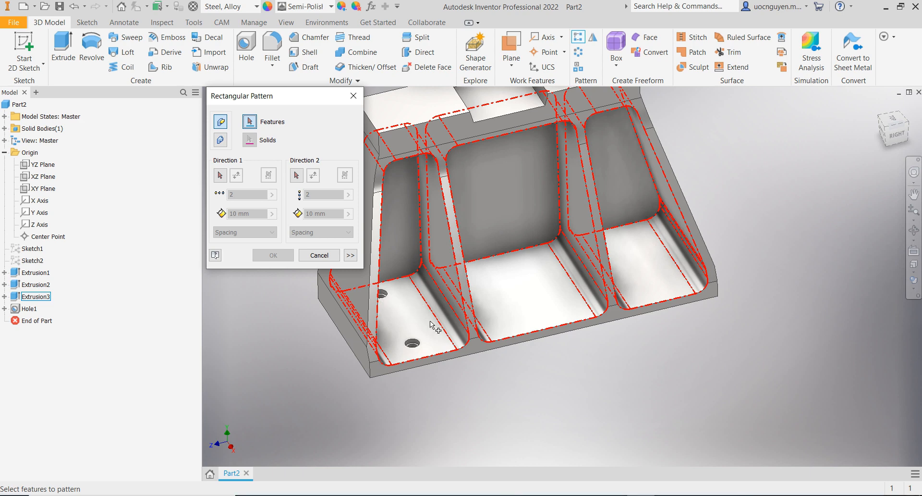
pyautogui.moveTo(432, 361); pyautogui.dragTo(456, 364, button='middle')
pyautogui.click(459, 361)
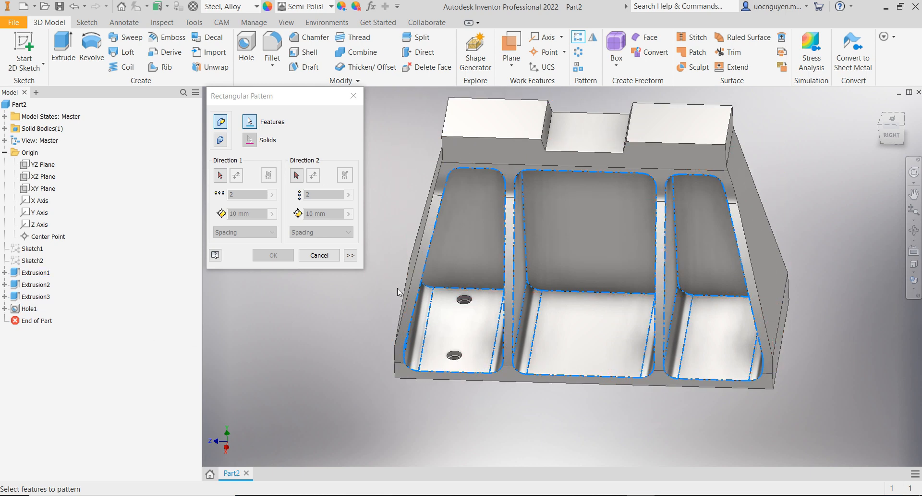
pyautogui.press('Escape')
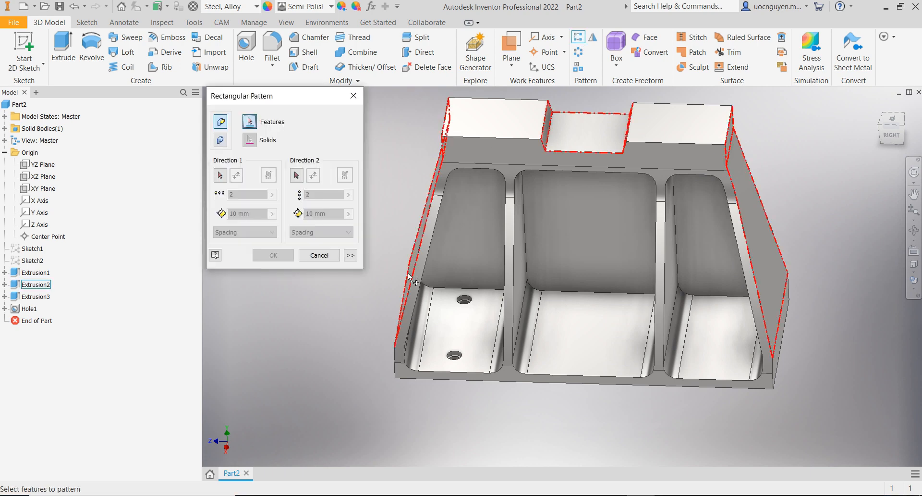
pyautogui.click(455, 353)
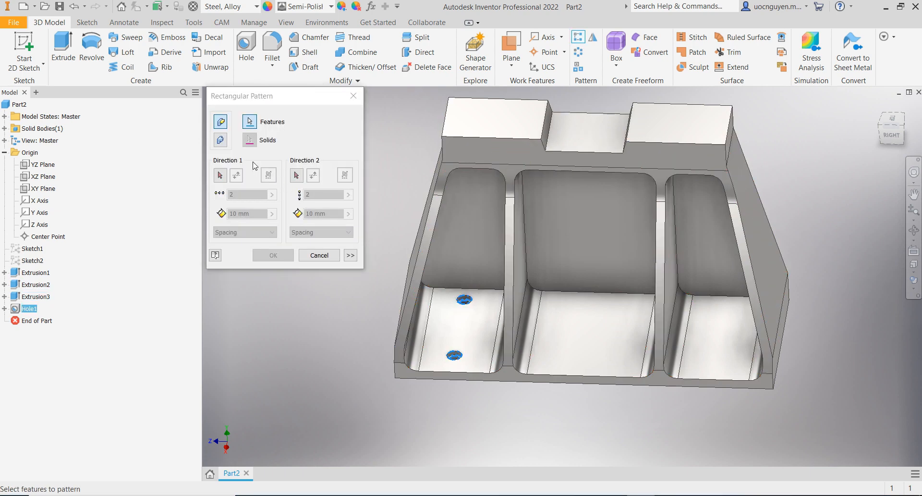
# - Pattern the hole pair along the base's front edge toward the other pockets, with 3 occurrences at 140 mm spacing
pyautogui.click(220, 175)
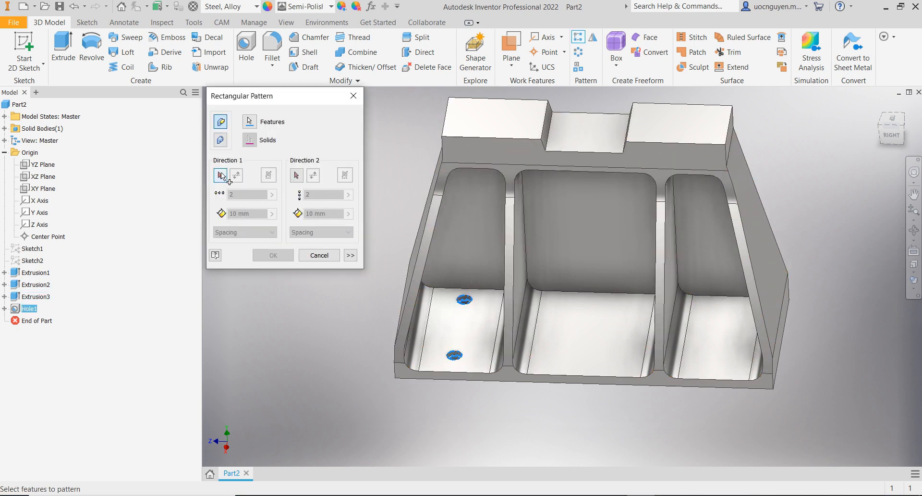
pyautogui.click(471, 373)
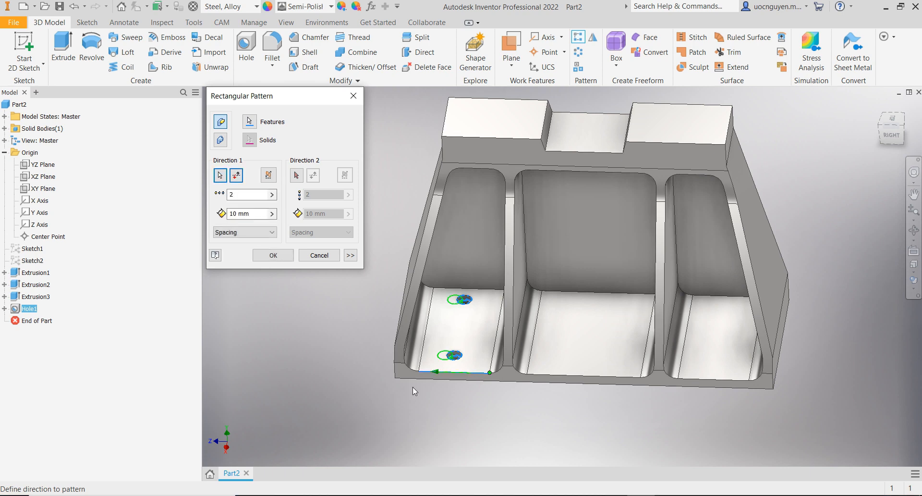
pyautogui.click(237, 176)
pyautogui.click(244, 196)
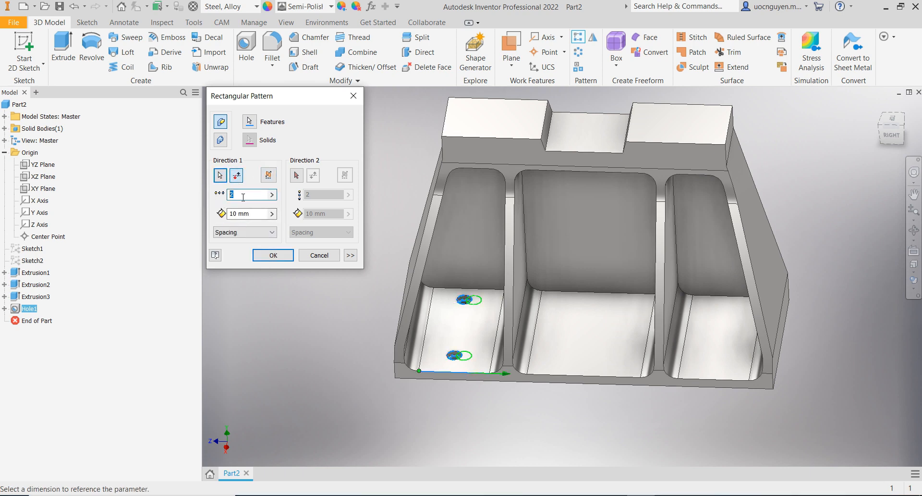
pyautogui.write('3')
pyautogui.click(263, 214)
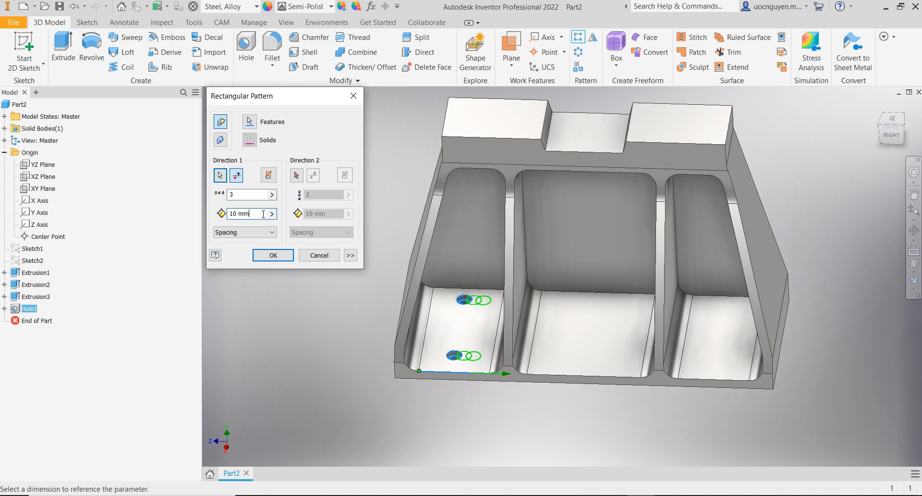
pyautogui.write('140')
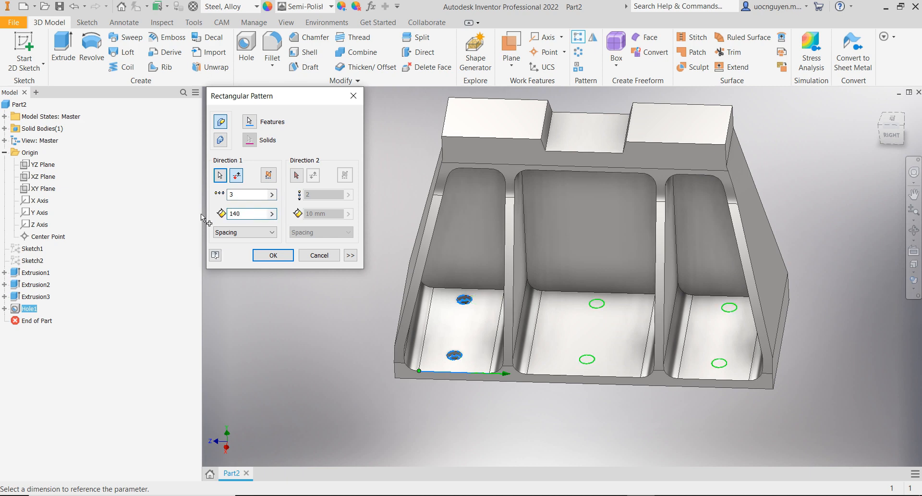
pyautogui.click(273, 255)
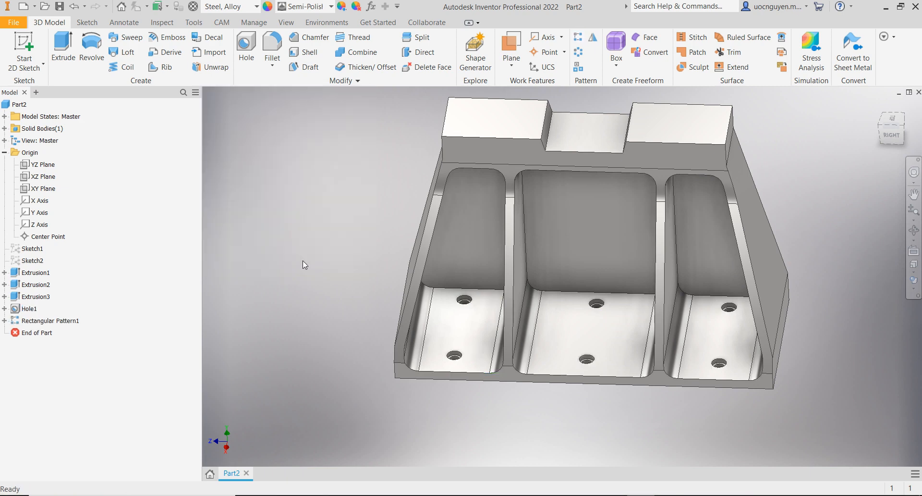
# - Return the model to its home view, check the reference drawing, and start a sketch on the raised pad's top face in Inventor
pyautogui.press('F6')
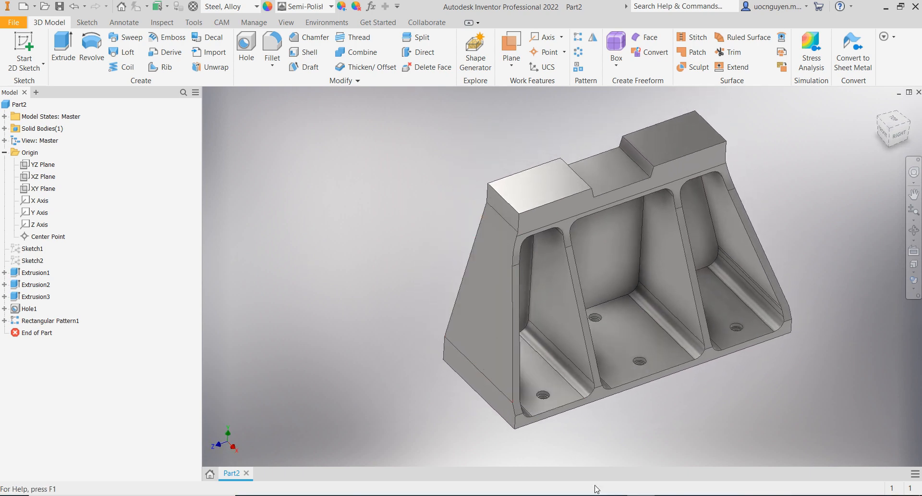
pyautogui.hotkey('alt', 'Tab')
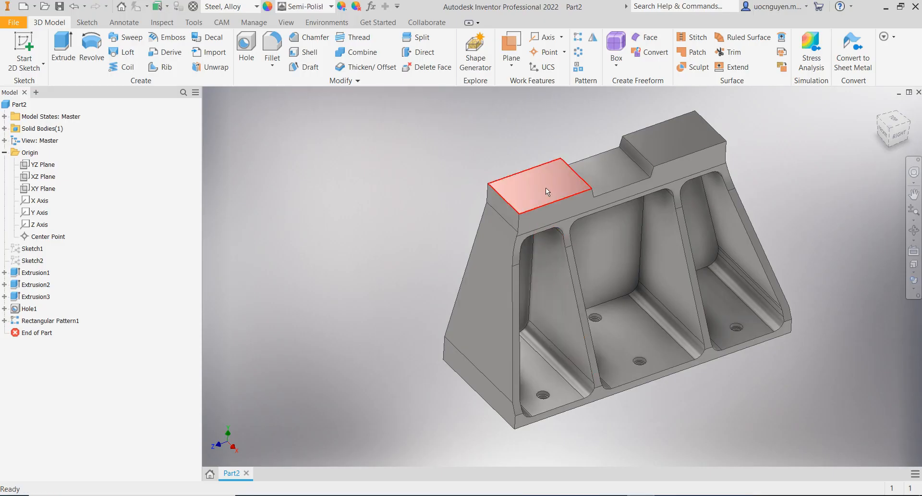
pyautogui.click(545, 187)
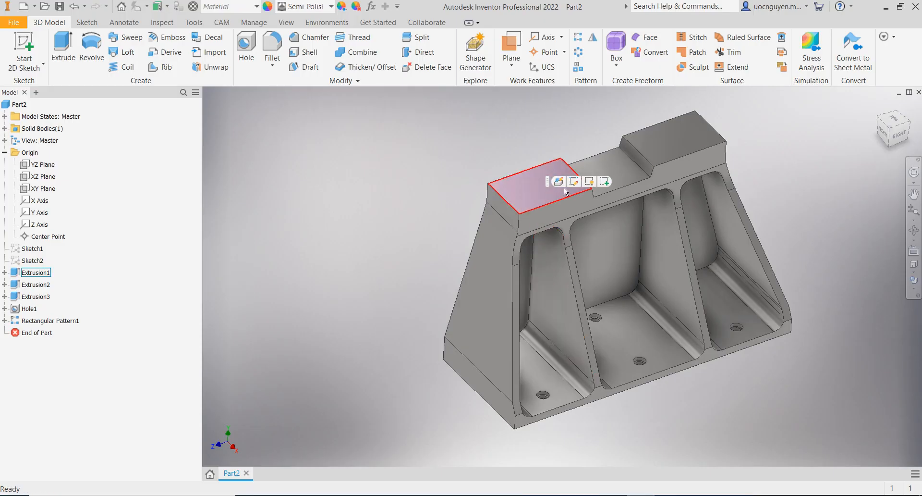
pyautogui.click(605, 181)
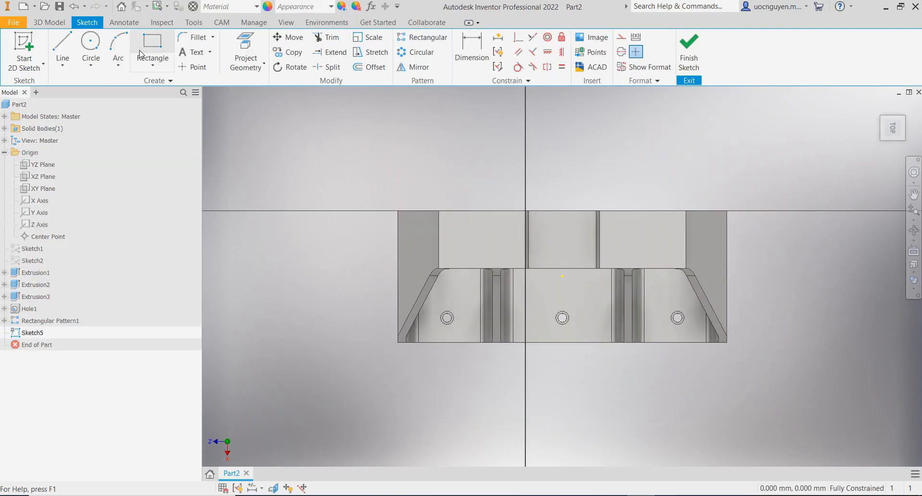
# - Draw a 110 mm wide by 50 mm deep rectangle overlapping the outer end of the raised pad
pyautogui.click(153, 48)
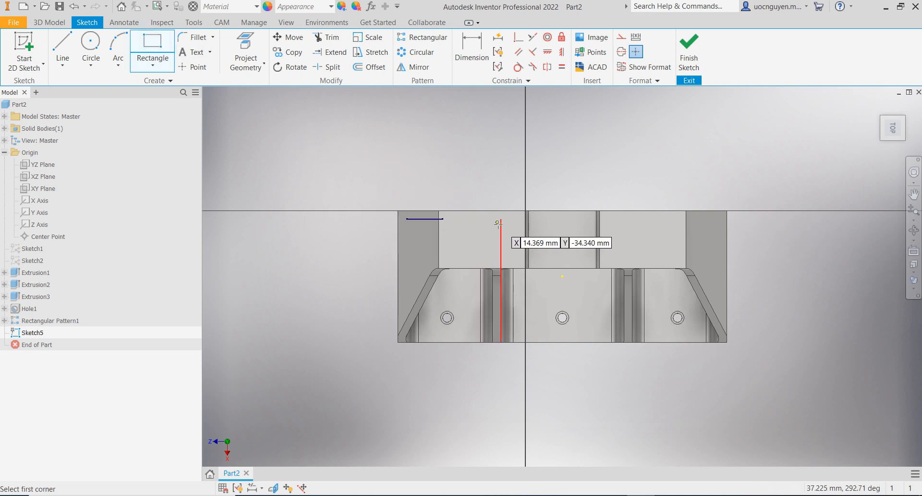
pyautogui.scroll(3, 490, 228)
pyautogui.click(275, 221)
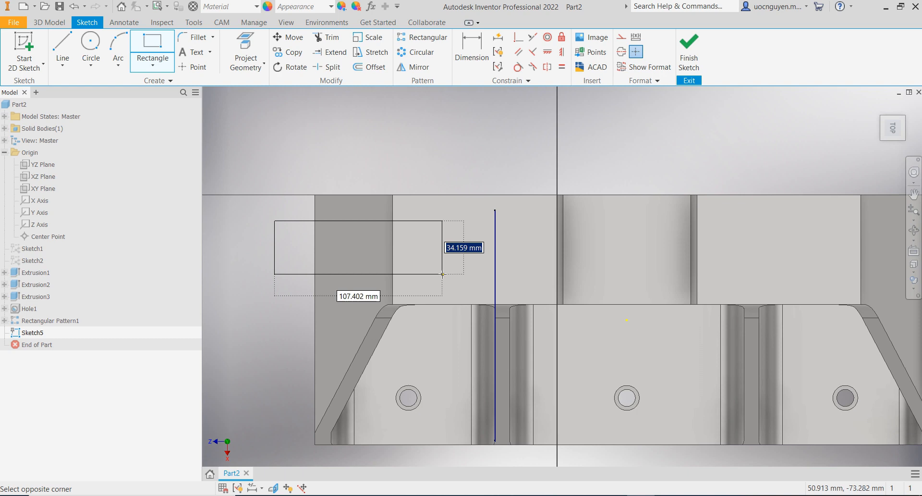
pyautogui.write('50')
pyautogui.press('Tab')
pyautogui.write('1')
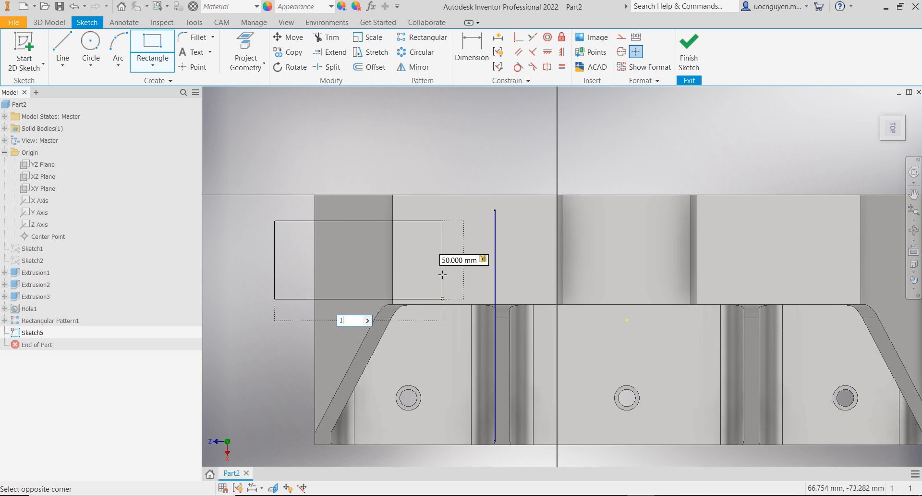
pyautogui.write('10')
pyautogui.press('Return')
pyautogui.press('Escape')
pyautogui.scroll(-2, 481, 159)
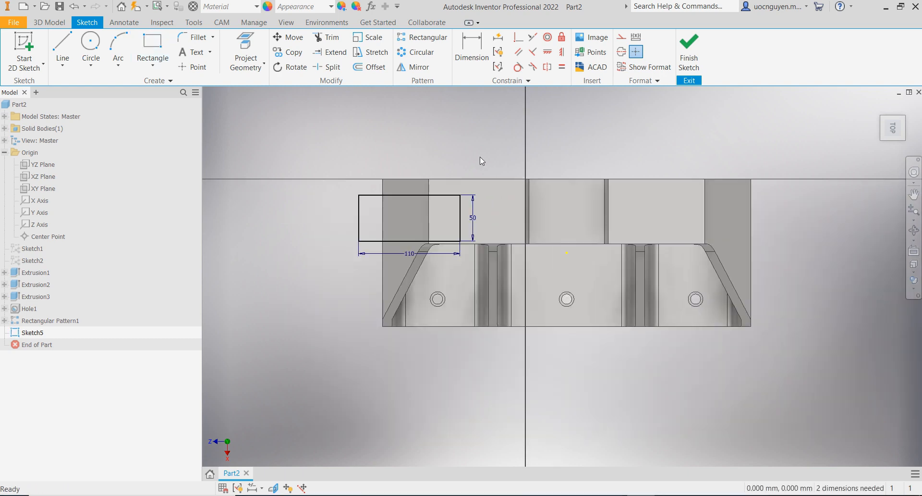
# - Align the midpoints of the rectangle's inner side and the pad's outer edge with a vertical constraint, and make the projected edge construction geometry
pyautogui.moveTo(476, 157); pyautogui.dragTo(460, 173, button='middle')
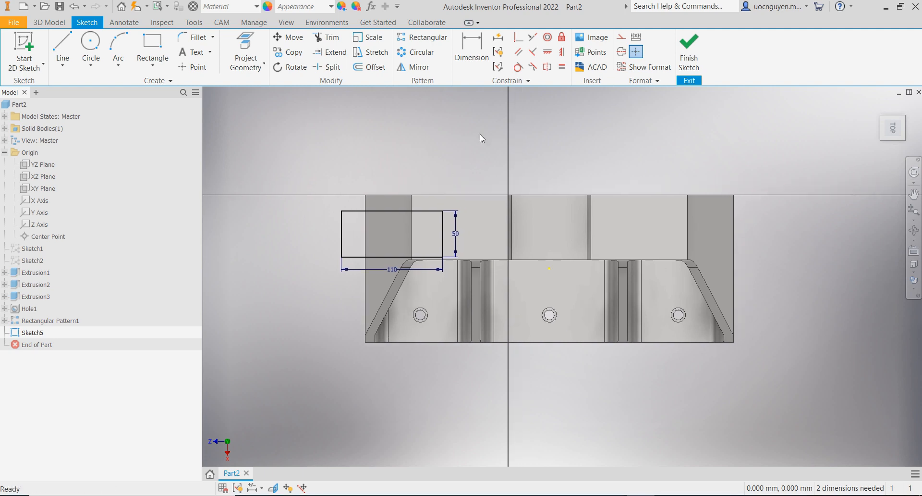
pyautogui.click(548, 53)
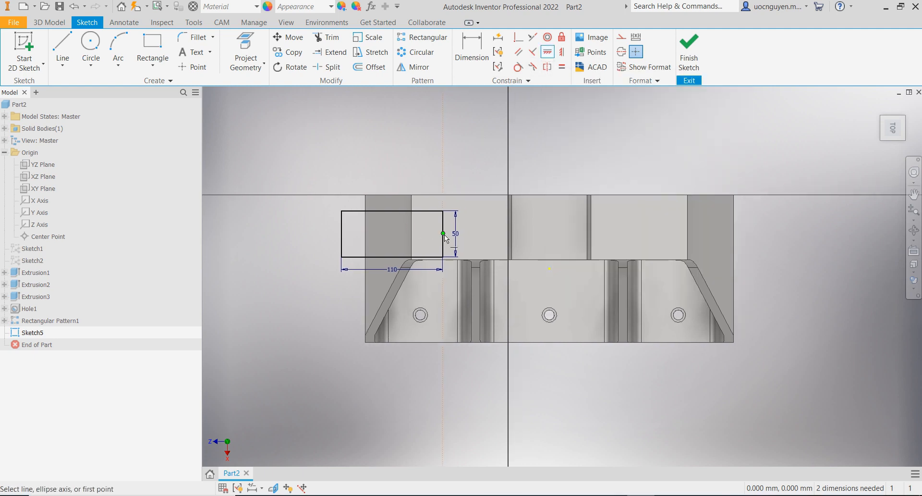
pyautogui.click(562, 52)
pyautogui.click(443, 233)
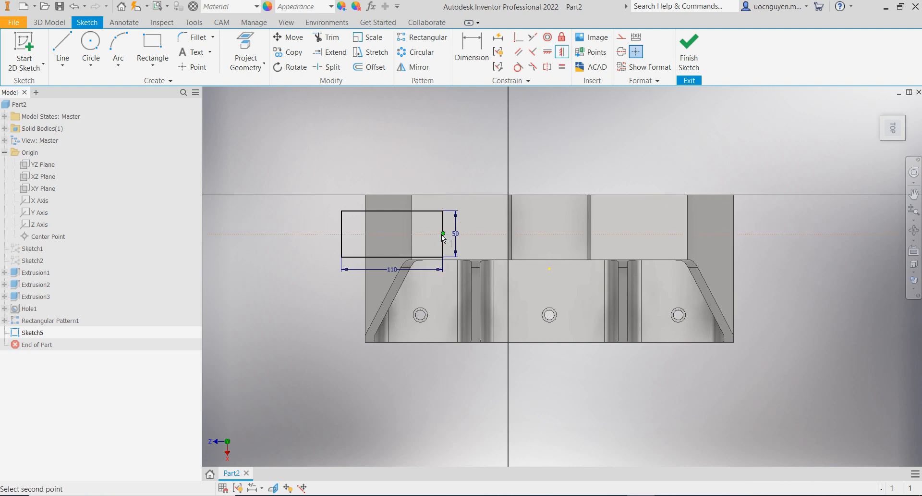
pyautogui.click(413, 223)
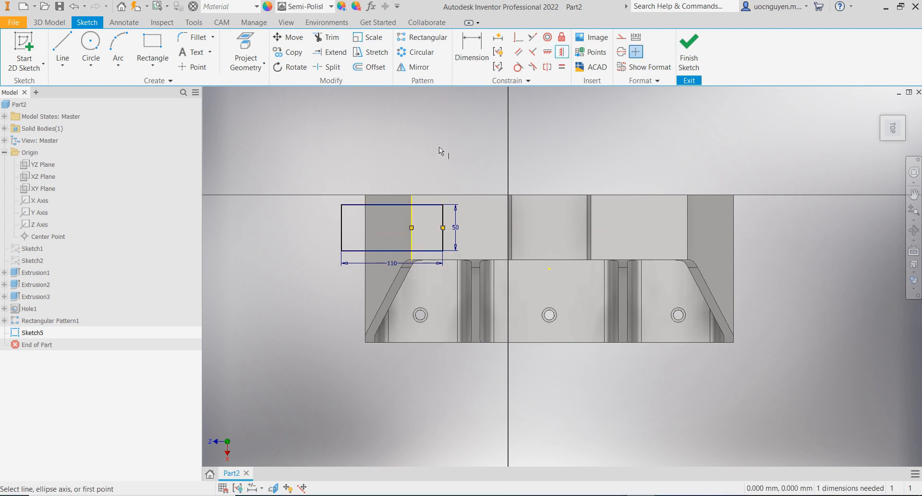
pyautogui.press('Escape')
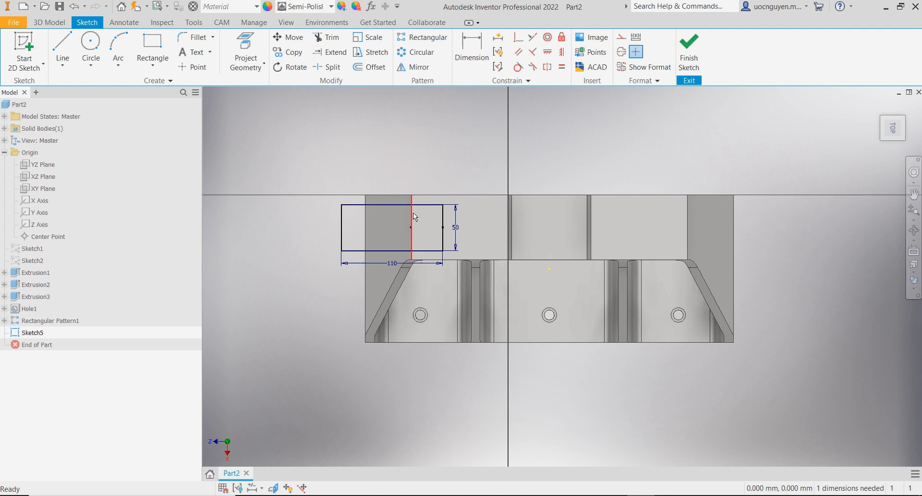
pyautogui.rightClick(446, 156)
pyautogui.click(481, 157)
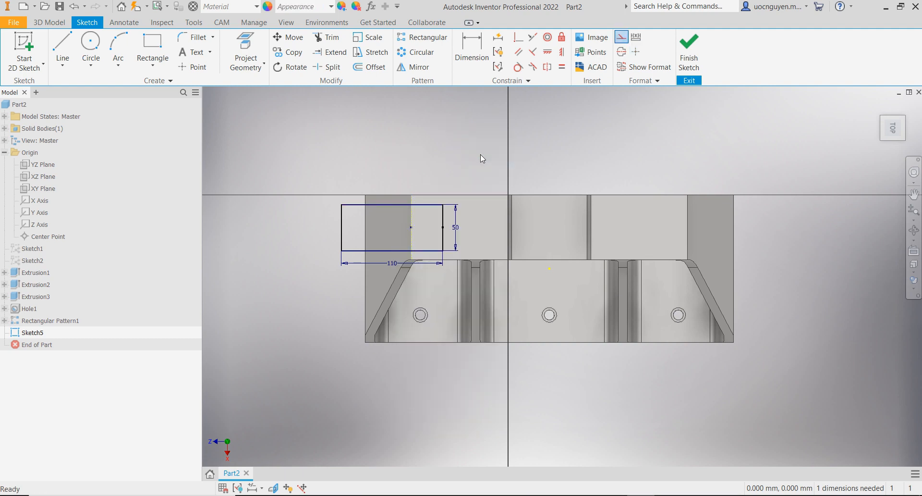
pyautogui.moveTo(480, 155); pyautogui.dragTo(380, 155, button='middle')
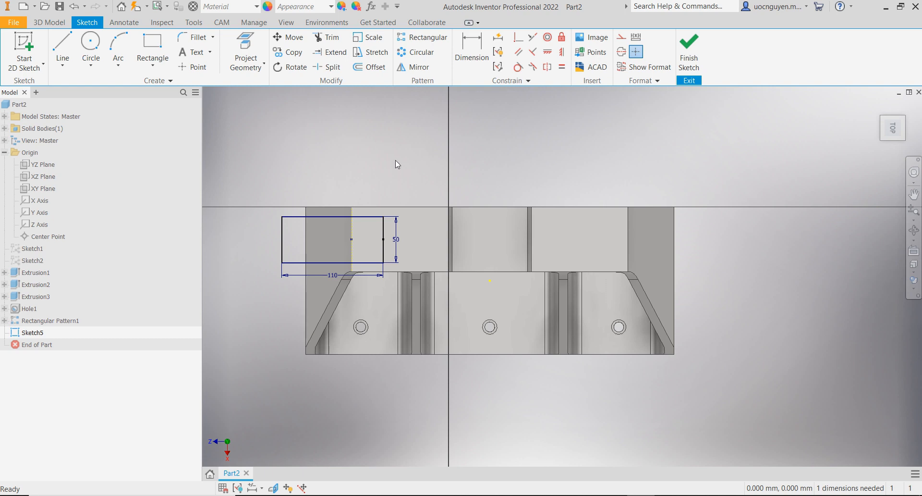
# - Dimension the rectangle's inner side 55 mm from the projected point at the bracket's mid-width, and move the 50 and 110 mm dimensions outside the rectangle
pyautogui.click(490, 281)
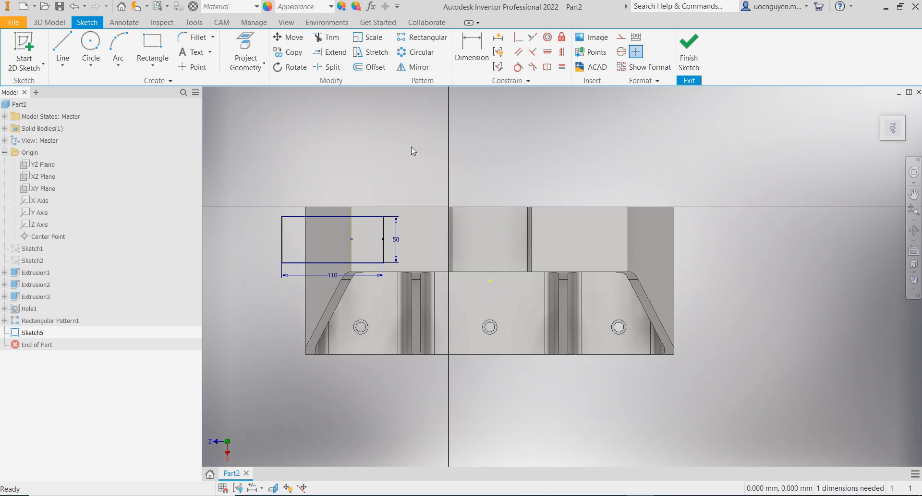
pyautogui.click(472, 50)
pyautogui.click(383, 240)
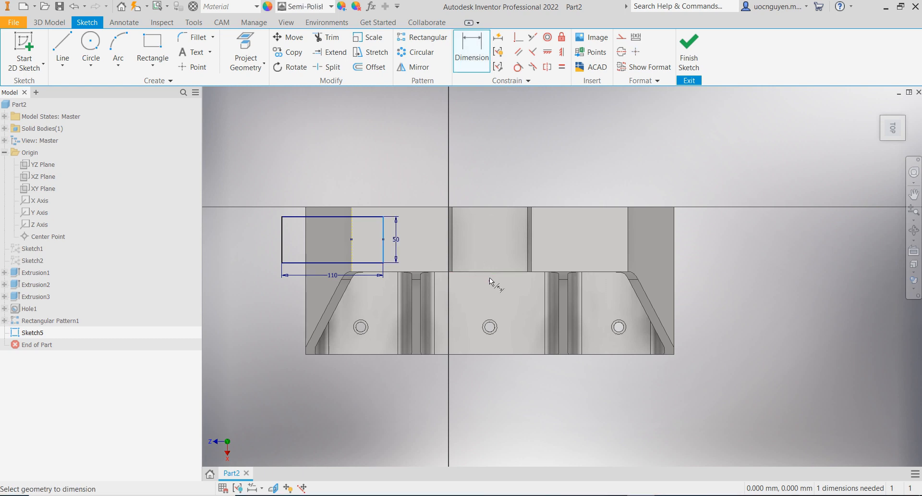
pyautogui.click(490, 281)
pyautogui.click(437, 173)
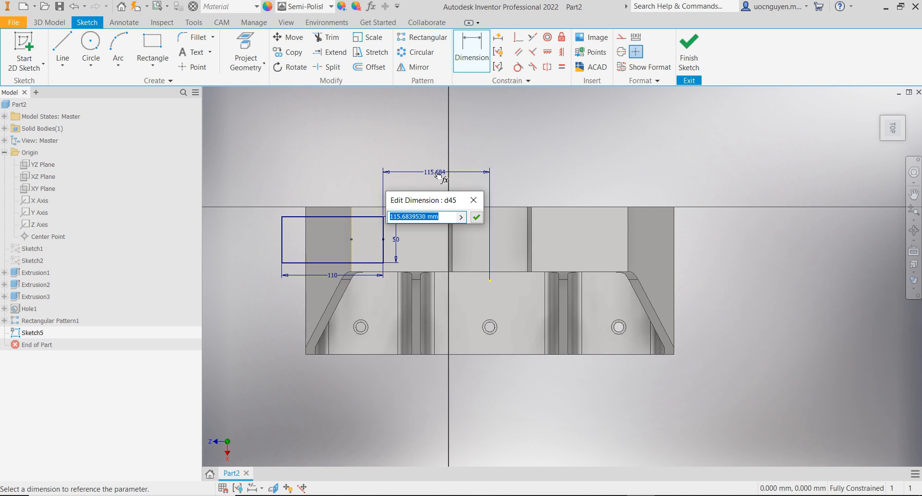
pyautogui.write('55')
pyautogui.press('Return')
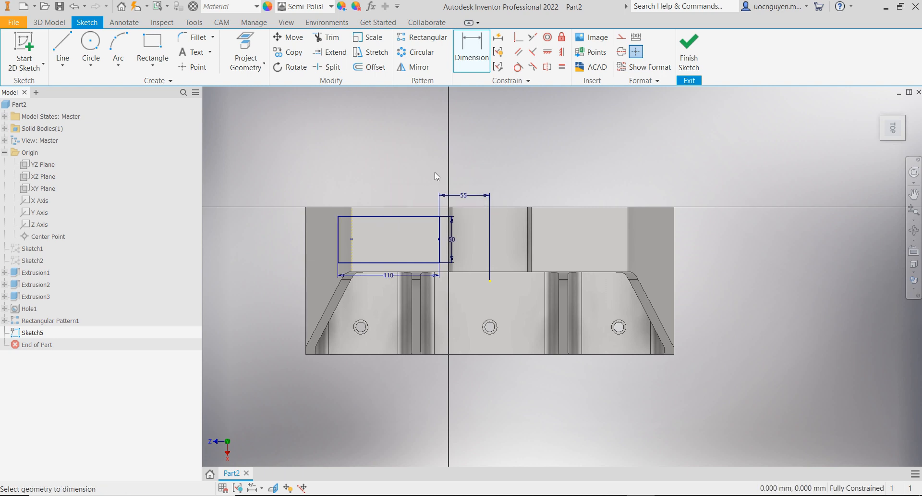
pyautogui.press('Escape')
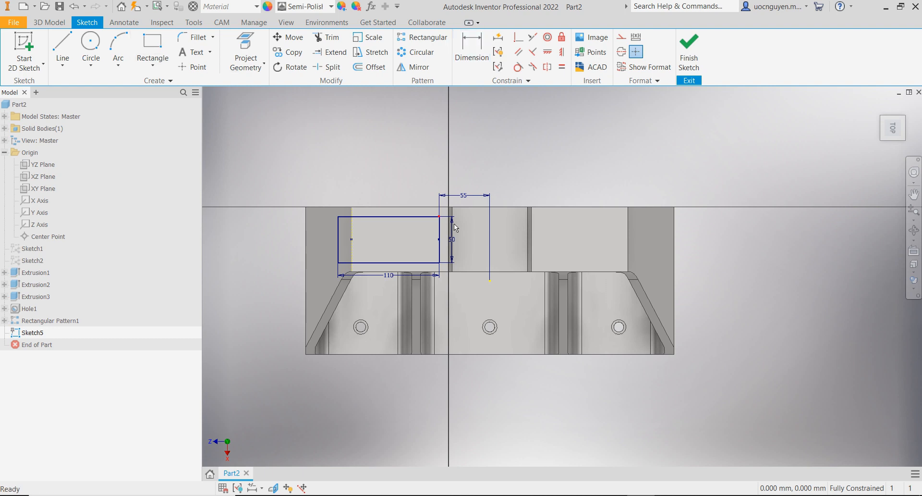
pyautogui.moveTo(457, 237); pyautogui.dragTo(279, 244)
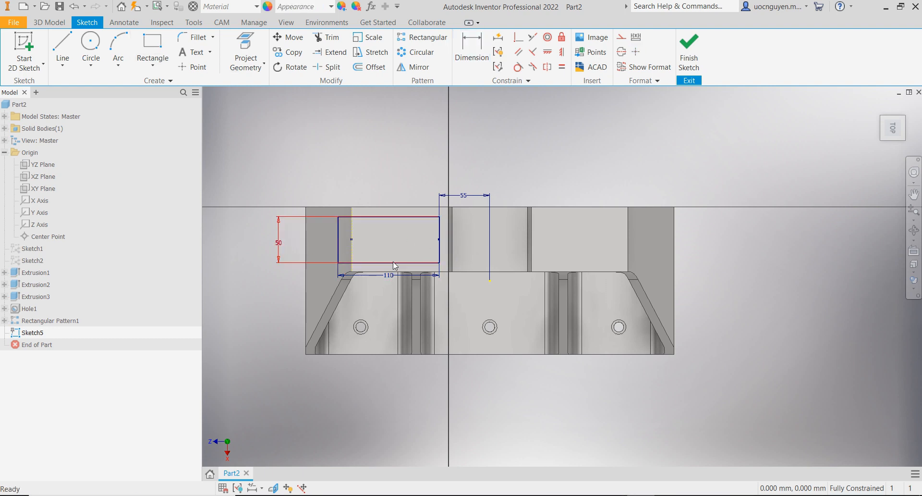
pyautogui.moveTo(391, 275); pyautogui.dragTo(390, 195)
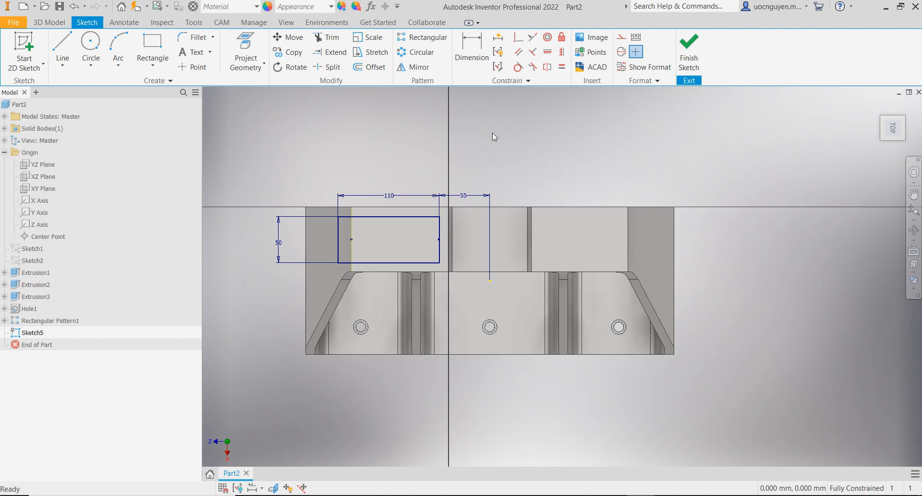
# - Draw a 30 mm diameter circle in the recess between the two raised pads
pyautogui.click(91, 47)
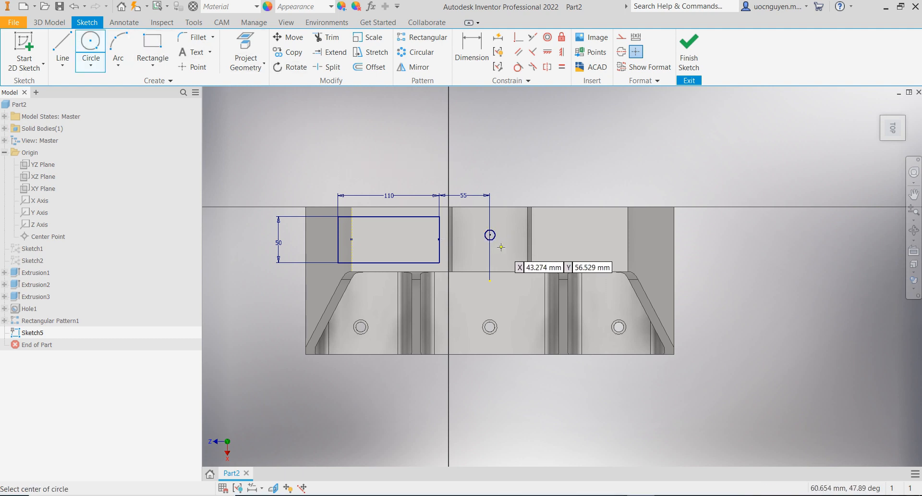
pyautogui.click(501, 247)
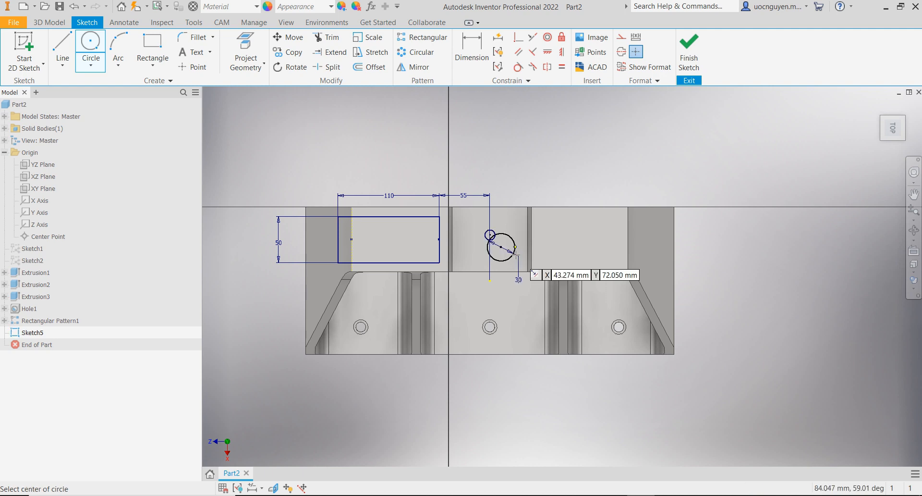
pyautogui.click(517, 255)
pyautogui.press('Escape')
# - Constrain the circle's center level with the rectangle's side midpoint and in line with the projected point at the bracket's mid-width
pyautogui.click(548, 52)
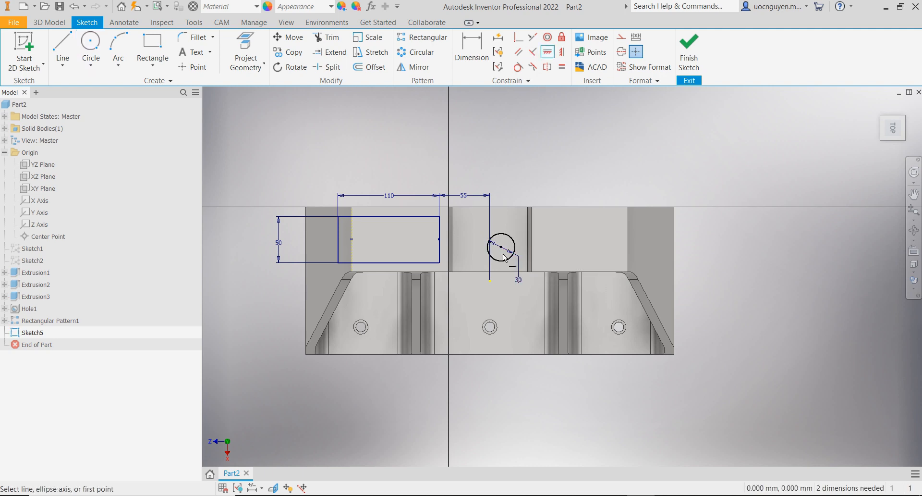
pyautogui.click(562, 52)
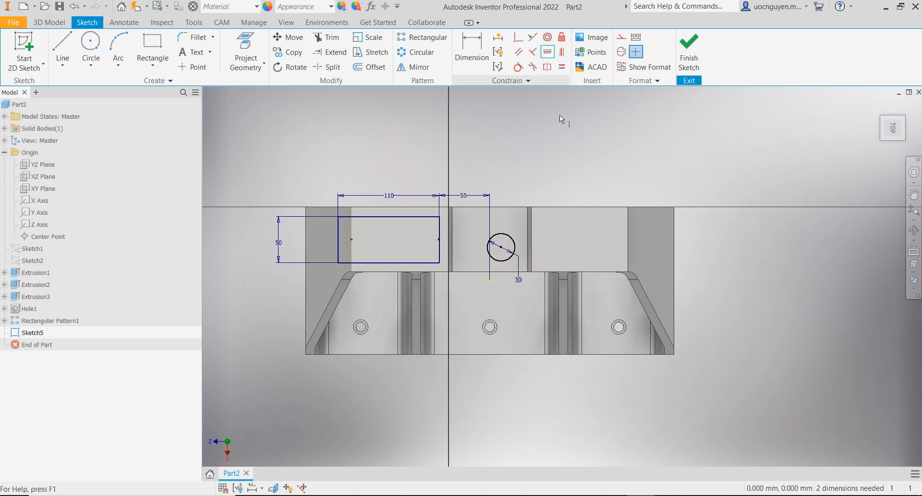
pyautogui.click(501, 246)
pyautogui.click(439, 239)
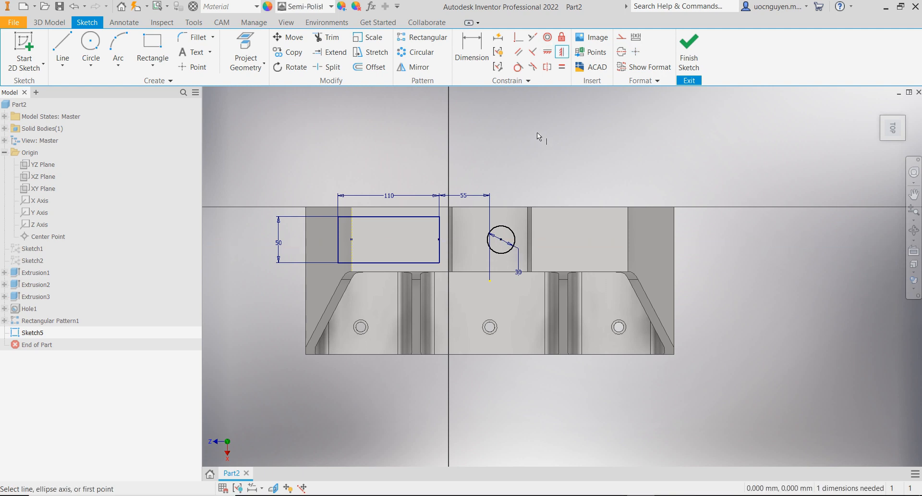
pyautogui.click(547, 52)
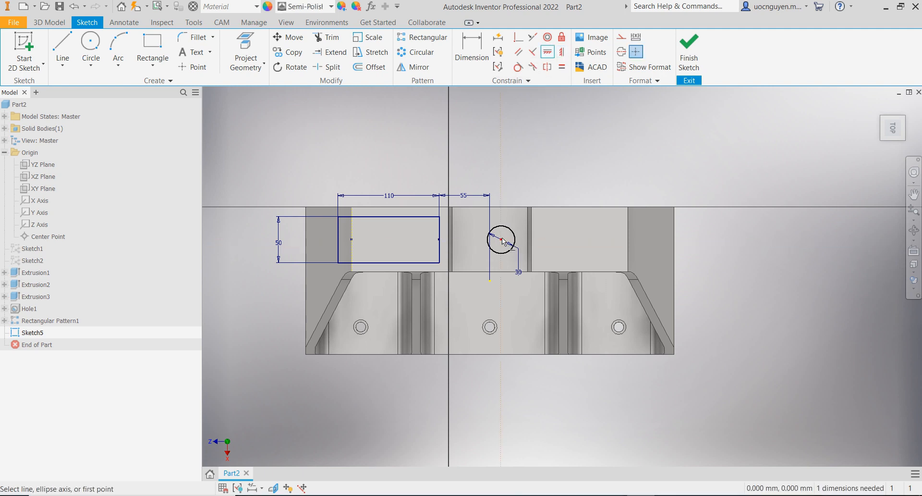
pyautogui.click(490, 281)
pyautogui.click(501, 239)
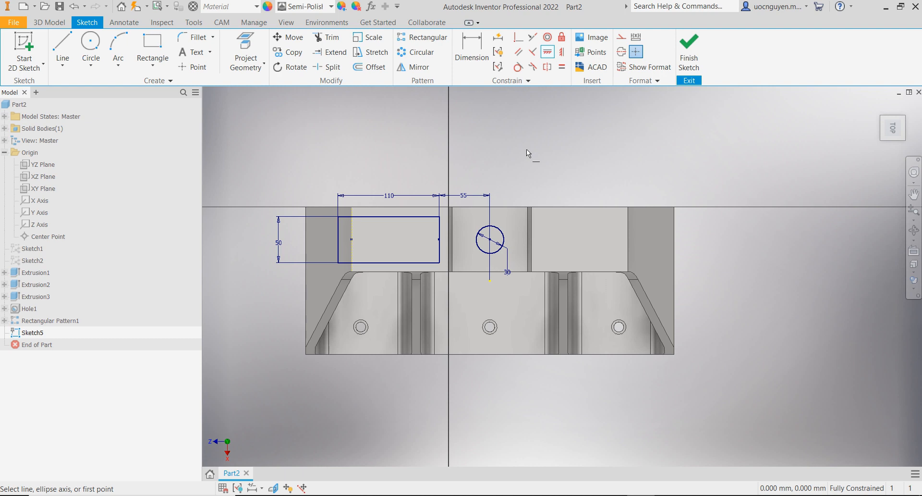
# - Draw a second rectangle, 50 mm by 110 mm, overlapping the end of the raised pad that has no rectangle yet
pyautogui.press('Escape')
pyautogui.moveTo(526, 149); pyautogui.dragTo(501, 150, button='middle')
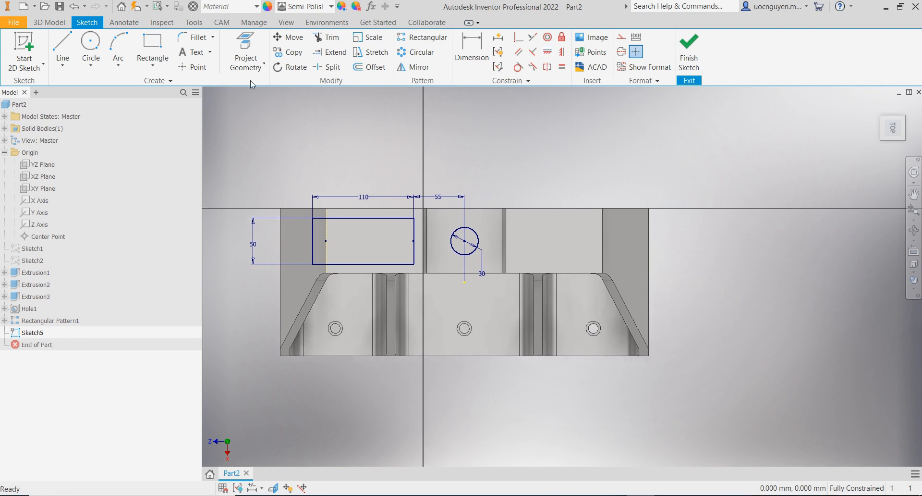
pyautogui.click(152, 51)
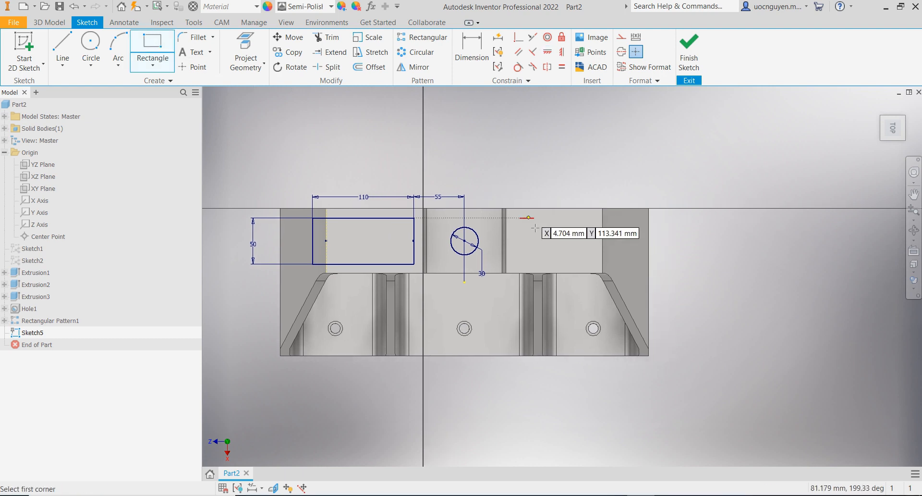
pyautogui.click(718, 226)
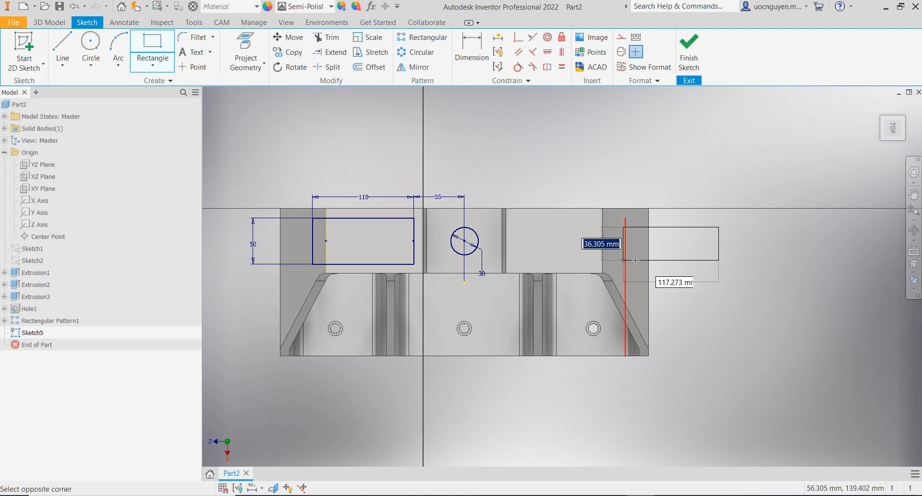
pyautogui.press('Tab')
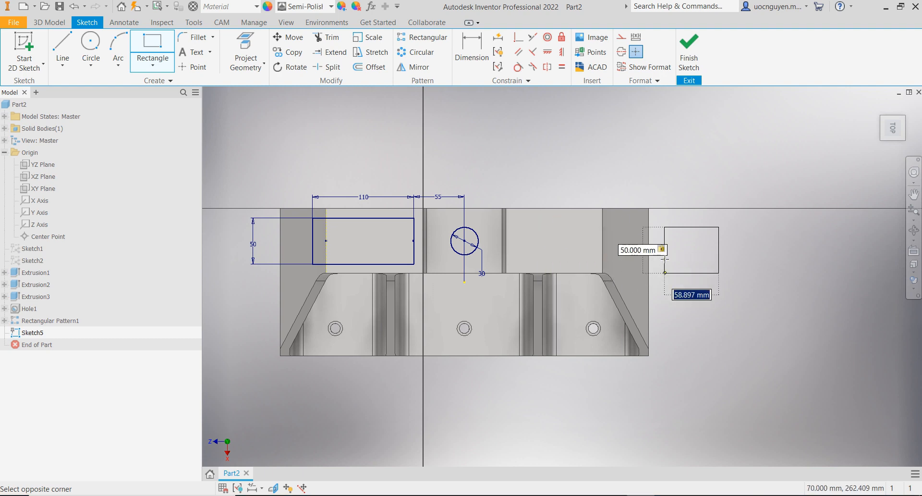
pyautogui.write('110')
pyautogui.press('Return')
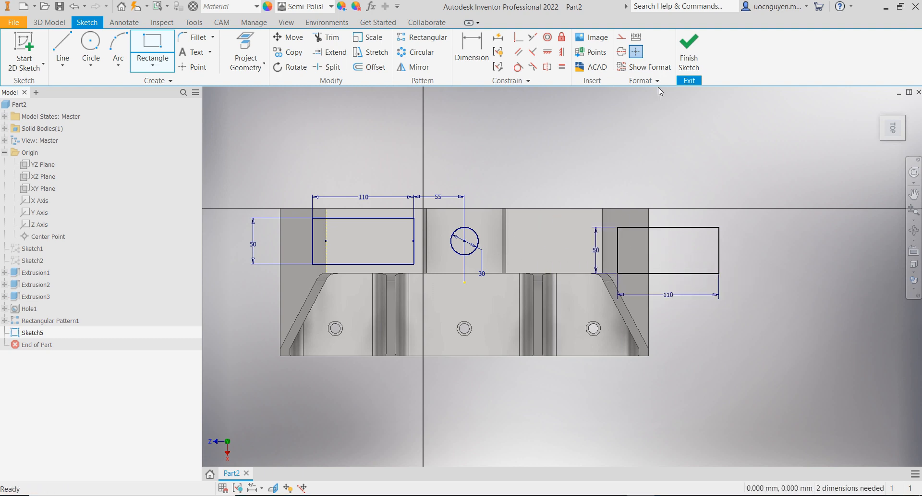
pyautogui.press('Escape')
# - Constrain the midpoint of the new rectangle's outer short side level with the center of the 30 mm circle
pyautogui.click(561, 52)
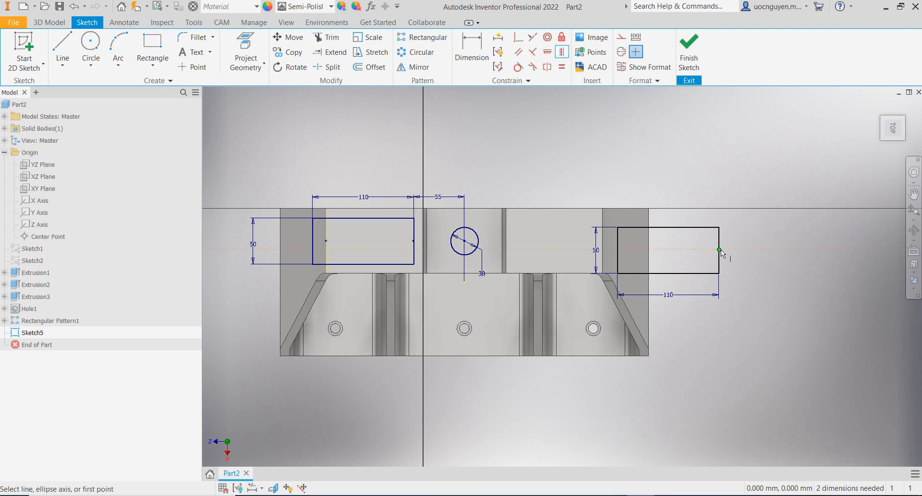
pyautogui.click(719, 249)
pyautogui.click(465, 241)
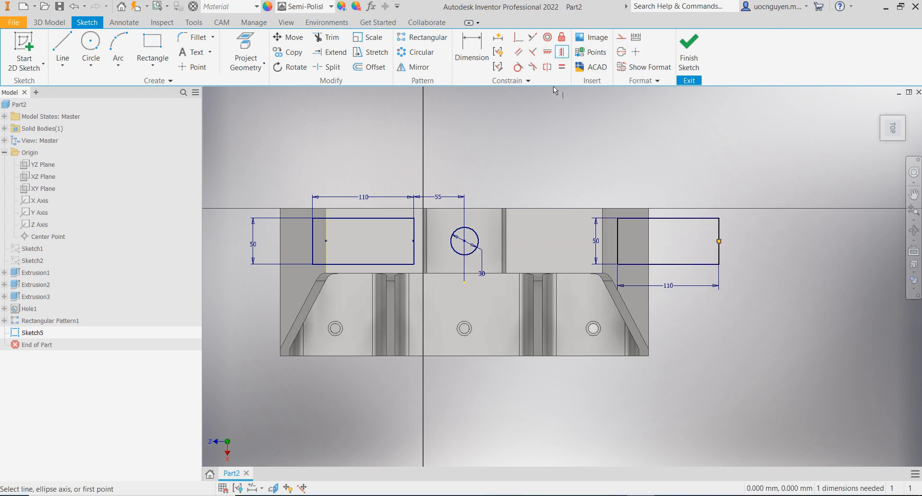
pyautogui.press('Escape')
# - Dimension the distance between the facing inner sides of the two rectangles as 110 mm
pyautogui.click(483, 48)
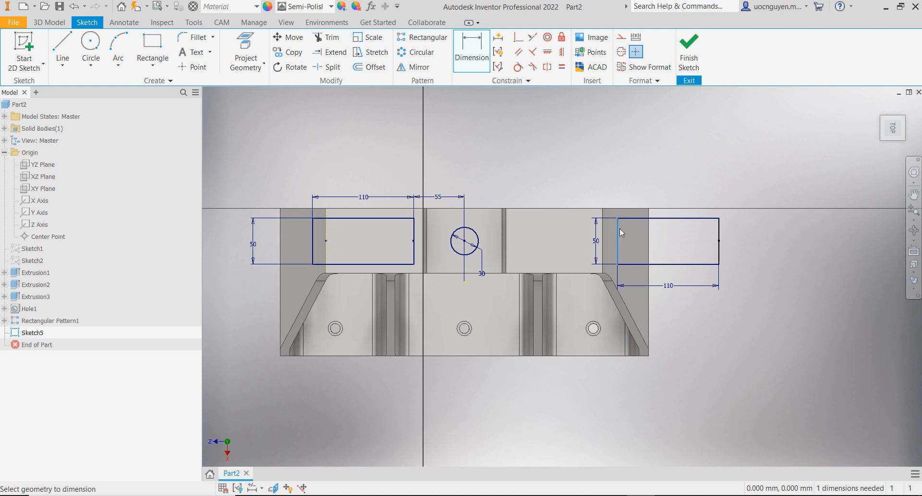
pyautogui.click(619, 232)
pyautogui.click(415, 233)
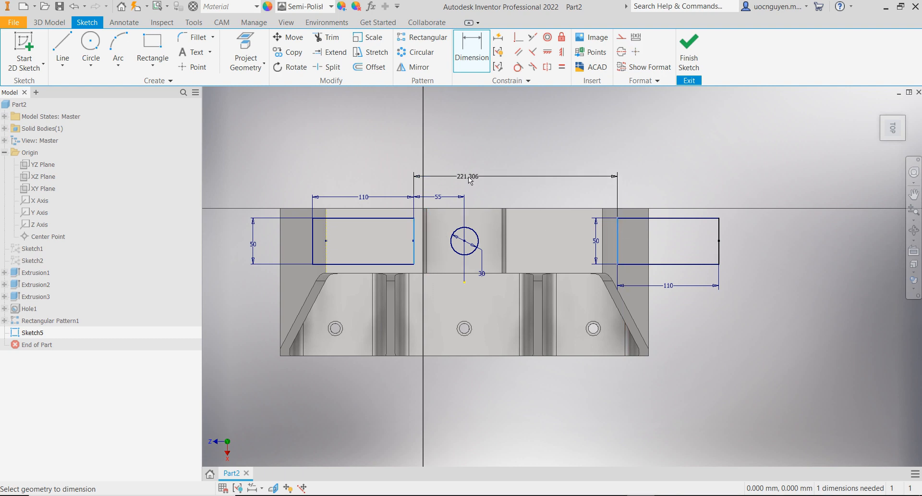
pyautogui.click(470, 180)
pyautogui.write('110')
pyautogui.press('Return')
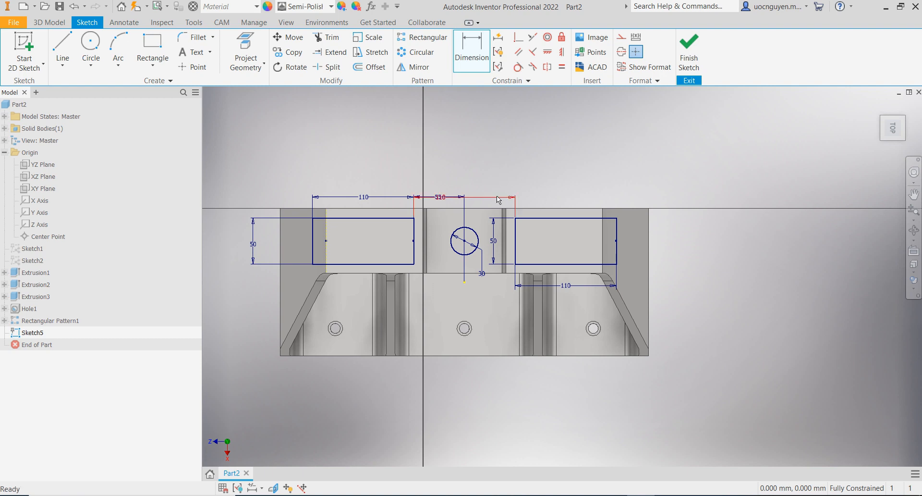
pyautogui.press('Escape')
# - Move the spacing dimension and the second rectangle's 110 and 50 mm dimensions clear of the geometry, and finish the sketch
pyautogui.moveTo(440, 197); pyautogui.dragTo(450, 185)
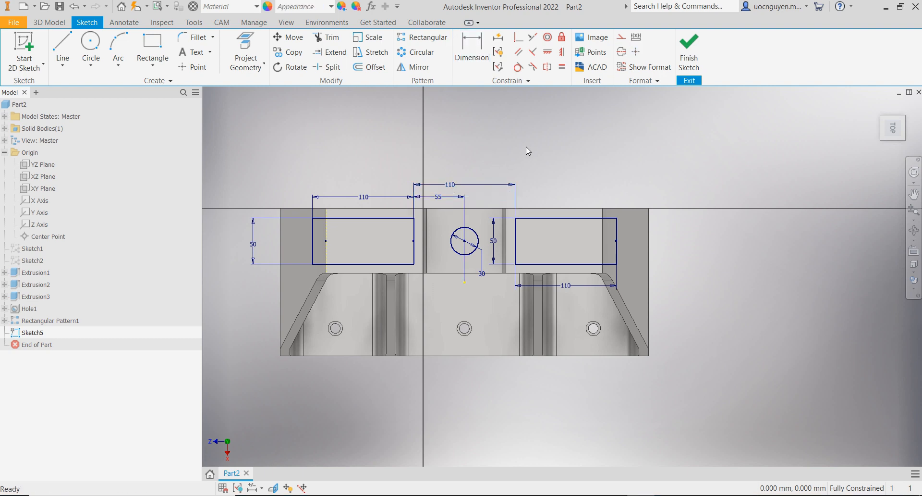
pyautogui.moveTo(569, 287); pyautogui.dragTo(573, 187)
pyautogui.moveTo(520, 238); pyautogui.dragTo(676, 238)
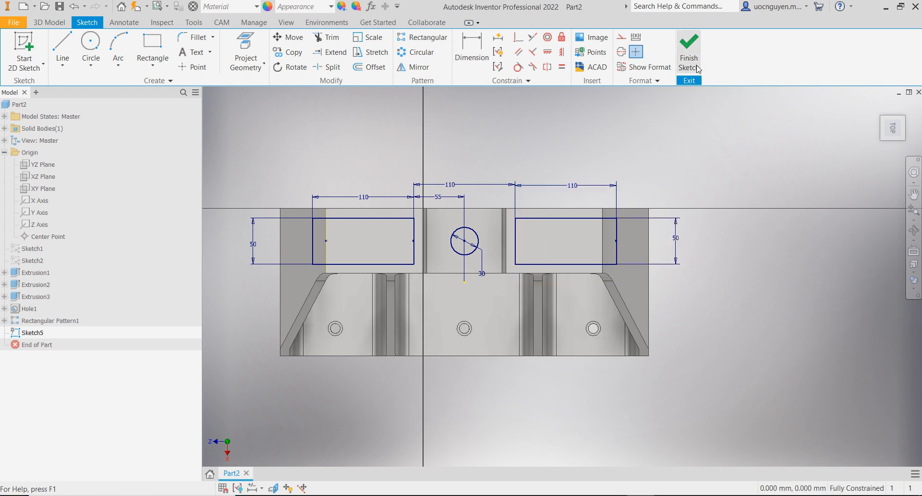
pyautogui.press('F6')
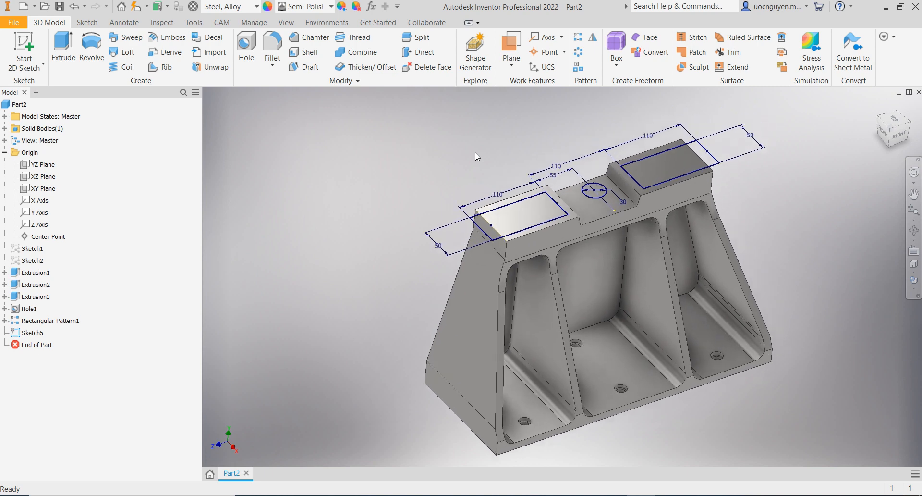
# - Cut the 30 mm circle down through the recess floor with an Extrude using the To Next extent
pyautogui.click(65, 57)
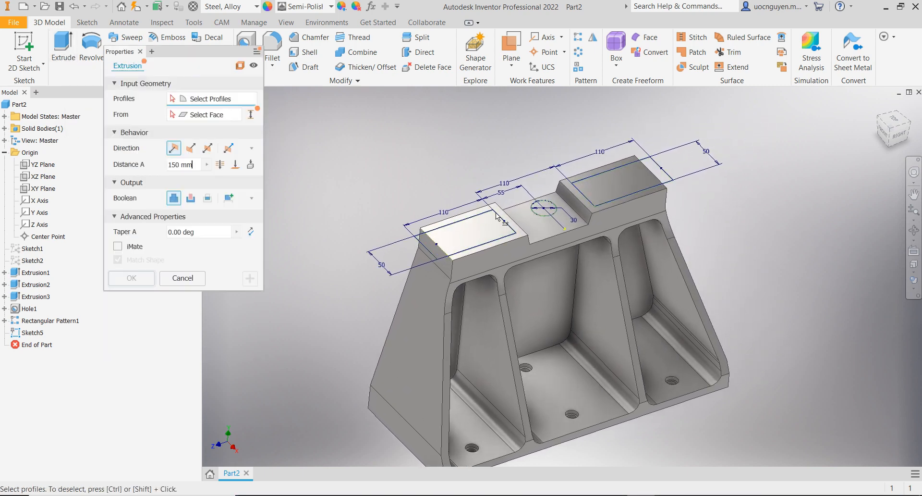
pyautogui.click(544, 212)
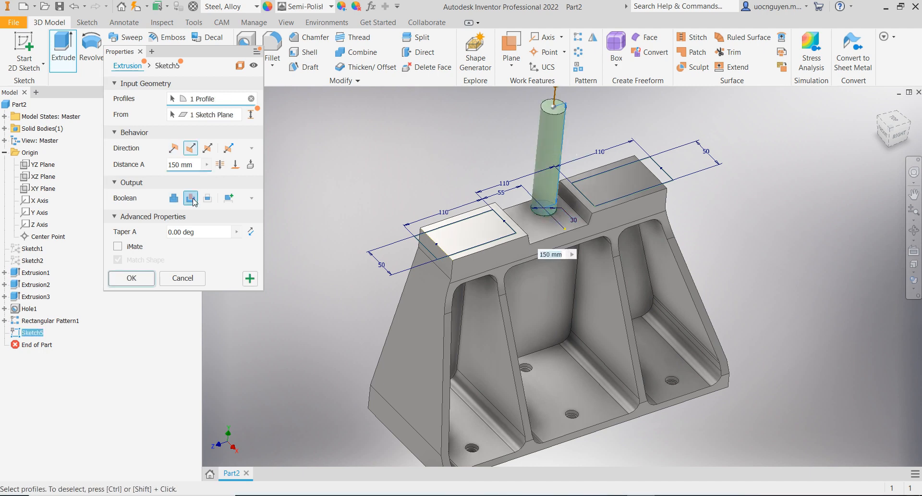
pyautogui.click(190, 197)
pyautogui.keyDown('shift'); pyautogui.moveTo(501, 253); pyautogui.dragTo(302, 228, button='middle'); pyautogui.keyUp('shift')
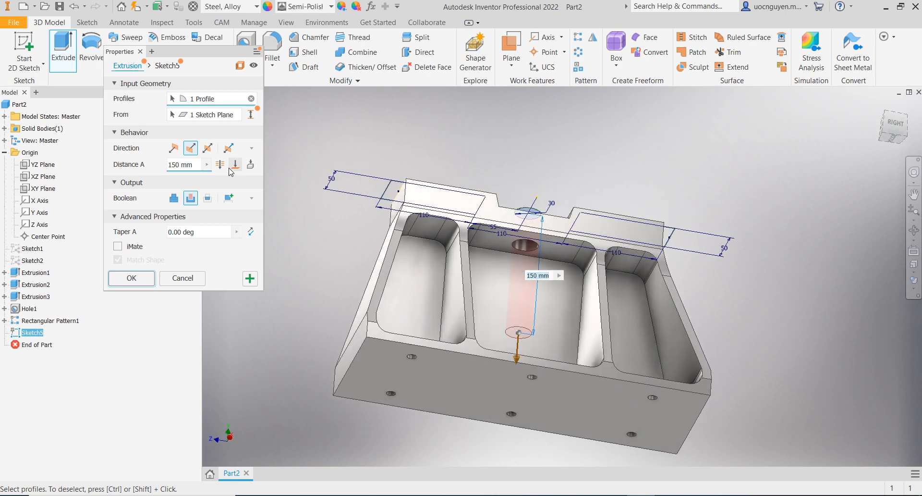
pyautogui.click(251, 165)
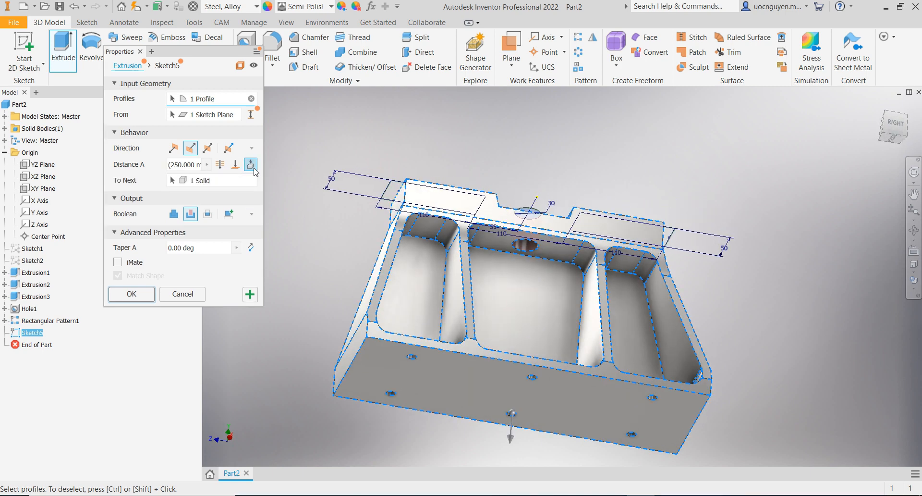
pyautogui.click(246, 295)
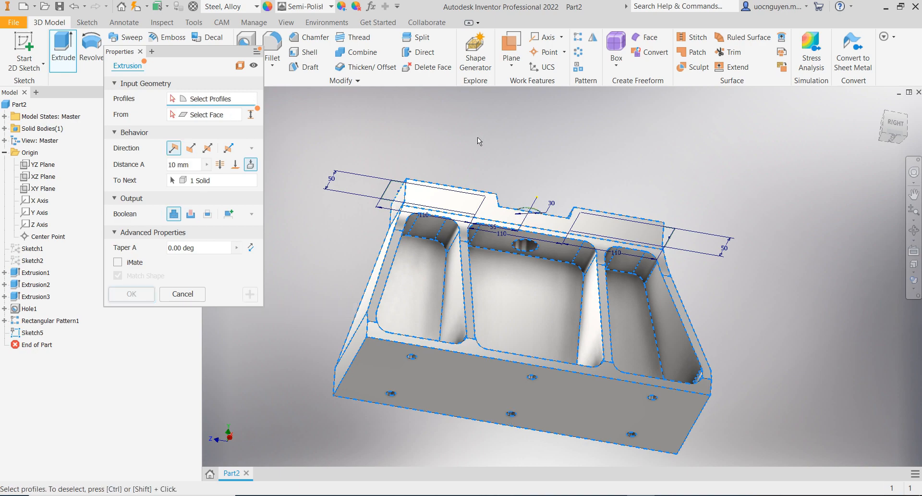
# - Set up an extruded cut of both rectangles on the raised pads to a depth of 10 mm
pyautogui.keyDown('shift'); pyautogui.moveTo(374, 134); pyautogui.dragTo(414, 141, button='middle'); pyautogui.keyUp('shift')
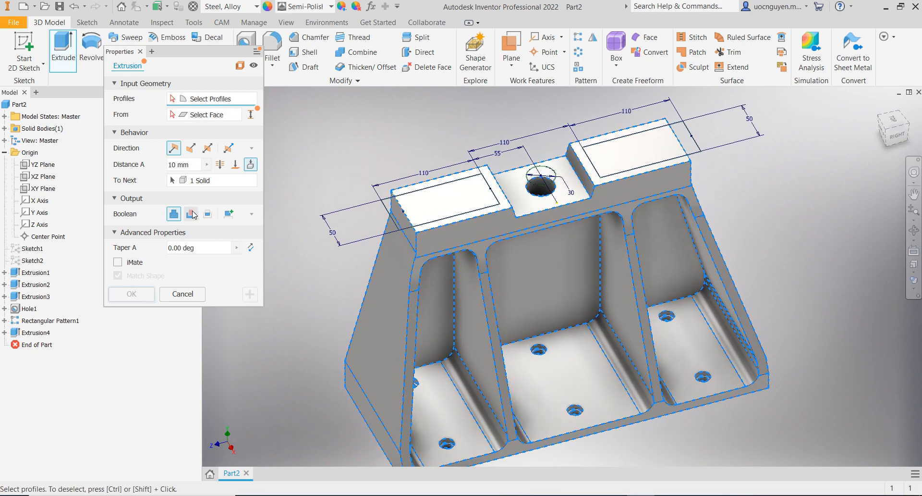
pyautogui.click(220, 164)
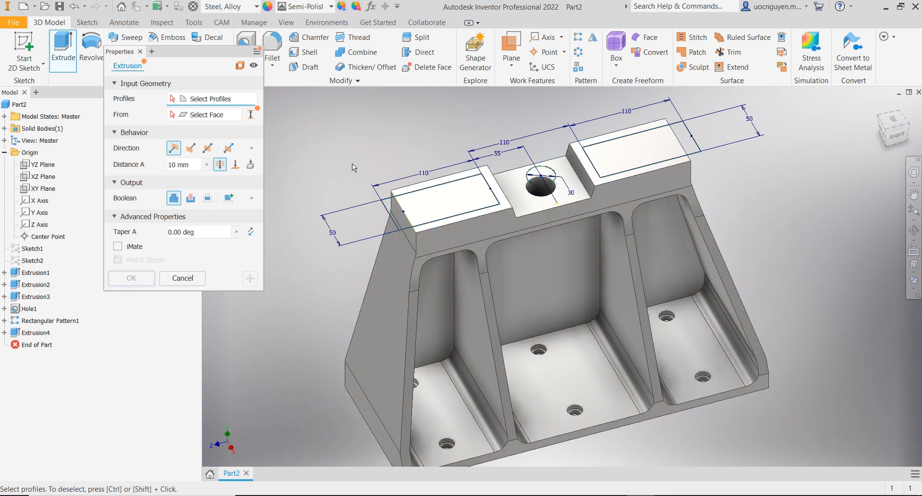
pyautogui.click(438, 195)
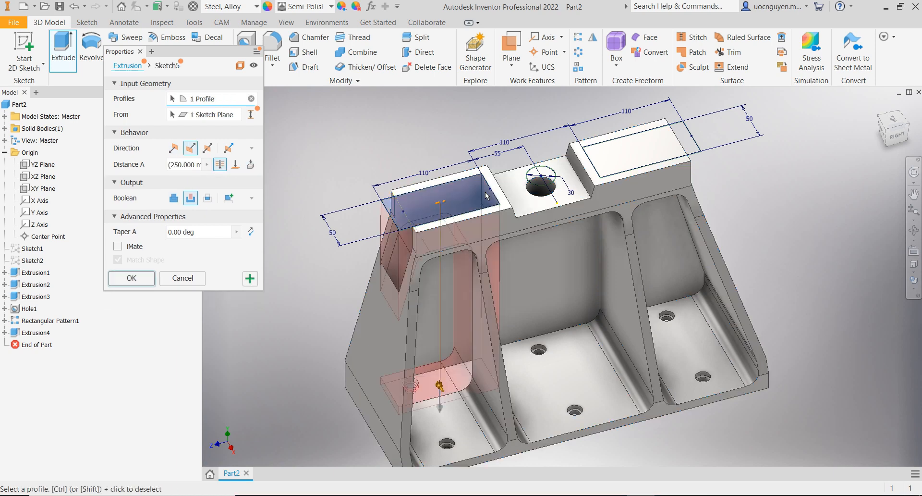
pyautogui.click(624, 154)
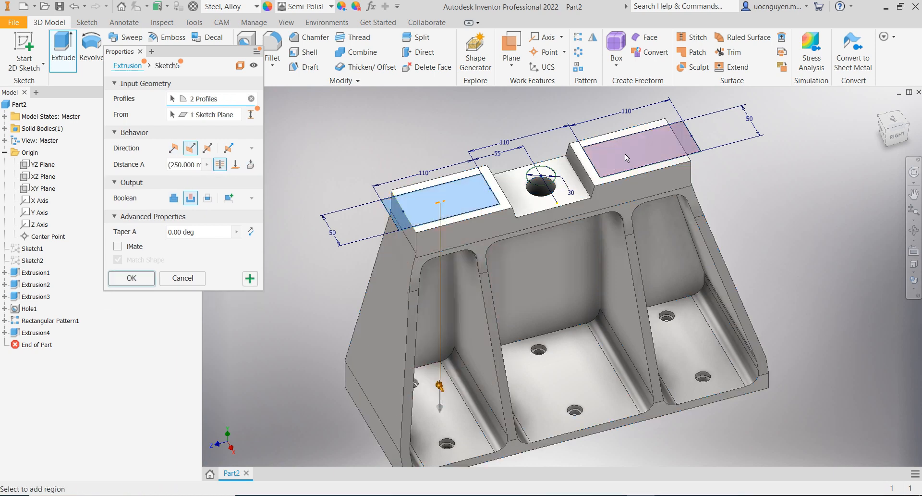
pyautogui.click(180, 164)
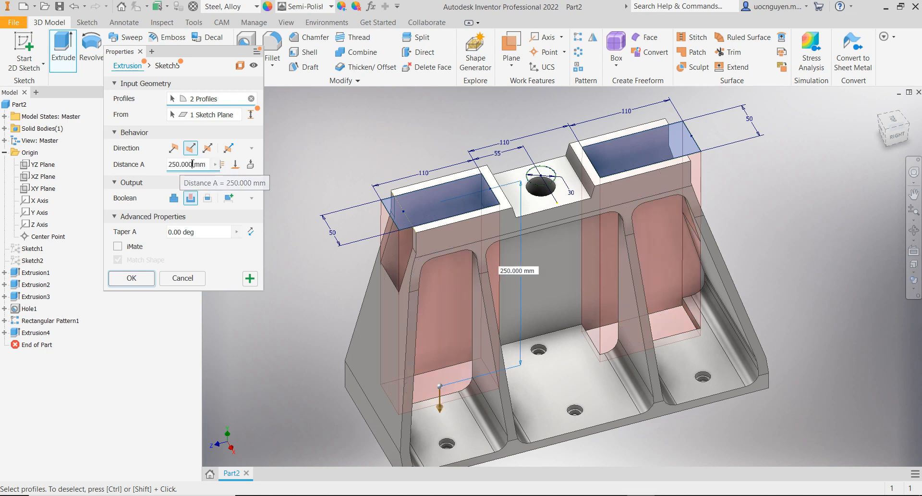
pyautogui.moveTo(192, 164); pyautogui.dragTo(133, 167)
pyautogui.write('10')
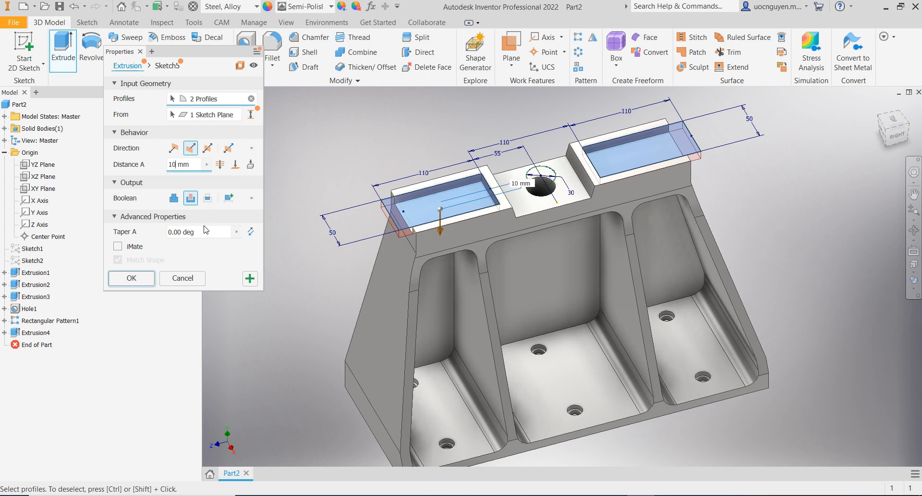
# - Give the pocket cut a -30 degree taper, checking the angle against the reference drawing in PowerPoint, and complete the cut
pyautogui.click(223, 232)
pyautogui.keyDown('shift'); pyautogui.moveTo(567, 216); pyautogui.dragTo(669, 210, button='middle'); pyautogui.keyUp('shift')
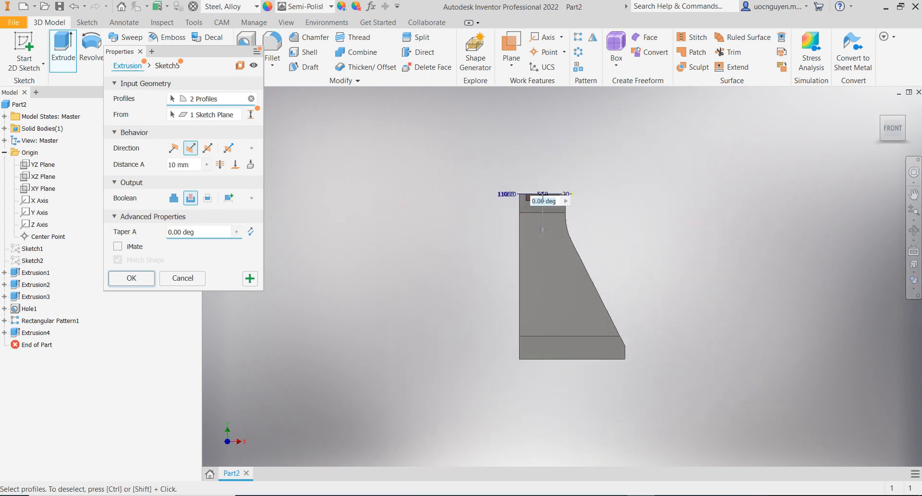
pyautogui.scroll(5, 553, 196)
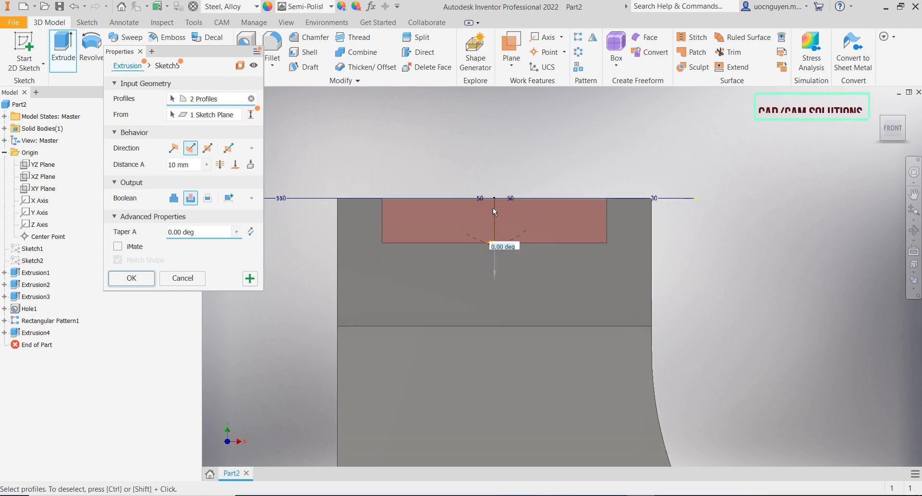
pyautogui.click(181, 232)
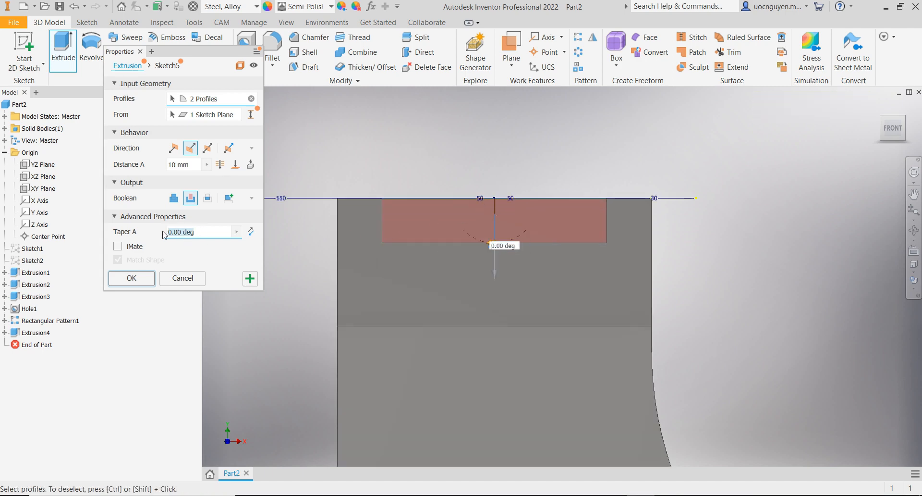
pyautogui.click(612, 495)
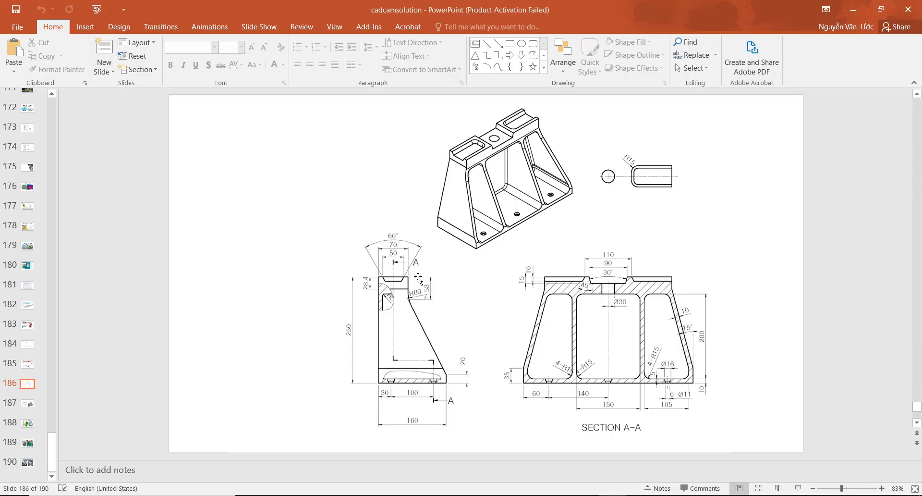
pyautogui.click(609, 495)
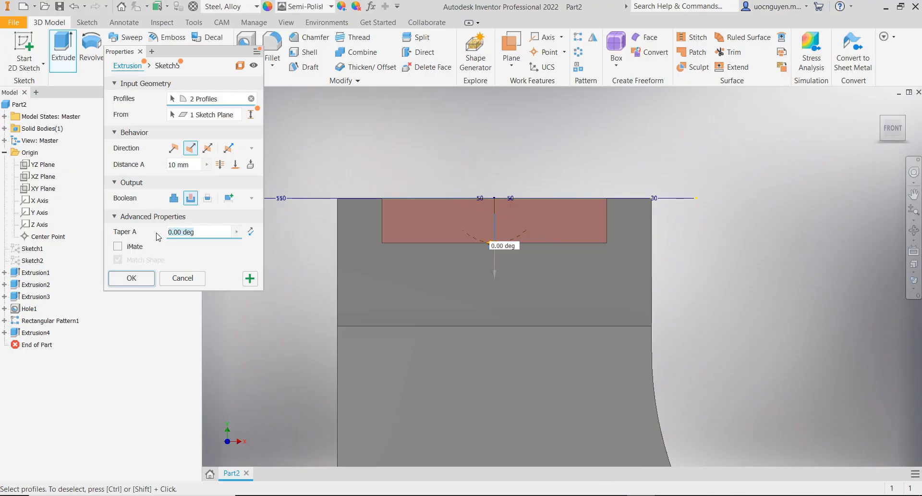
pyautogui.write('3')
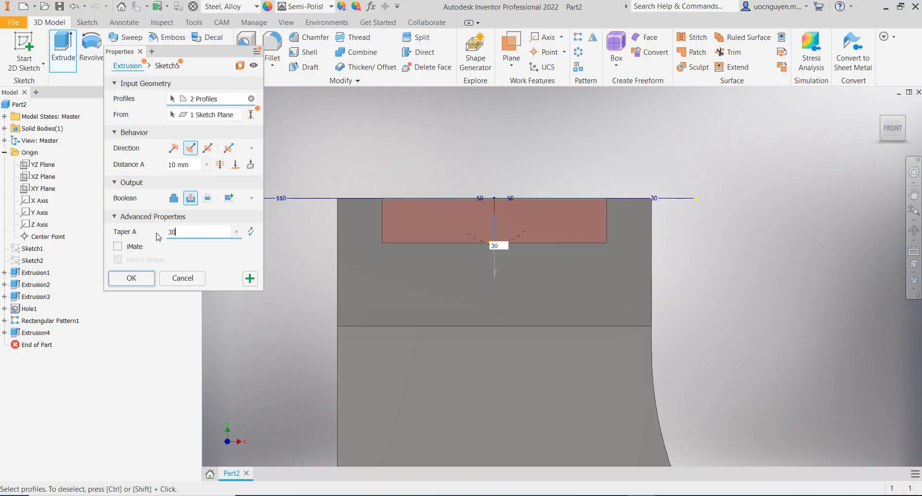
pyautogui.write('0')
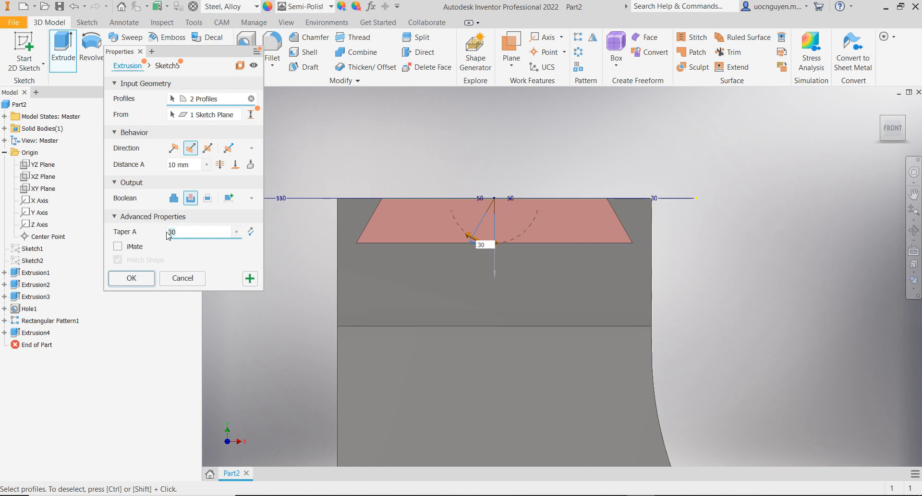
pyautogui.click(251, 232)
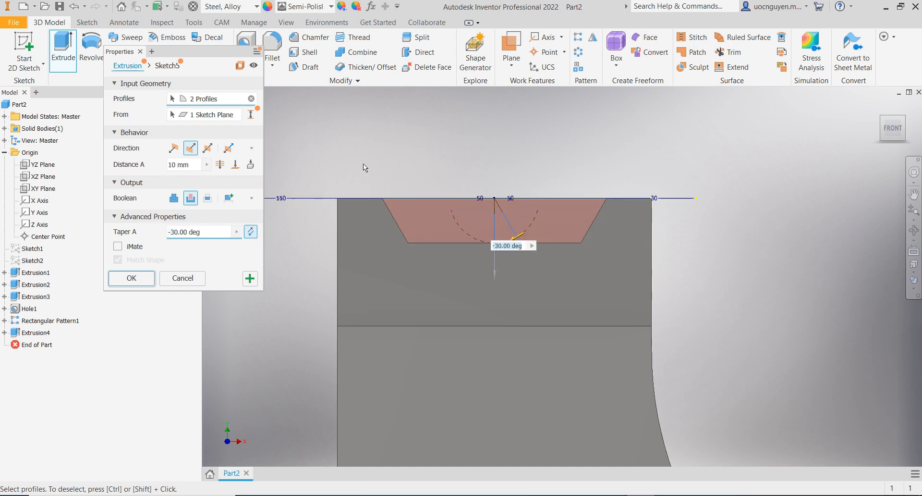
pyautogui.press('F6')
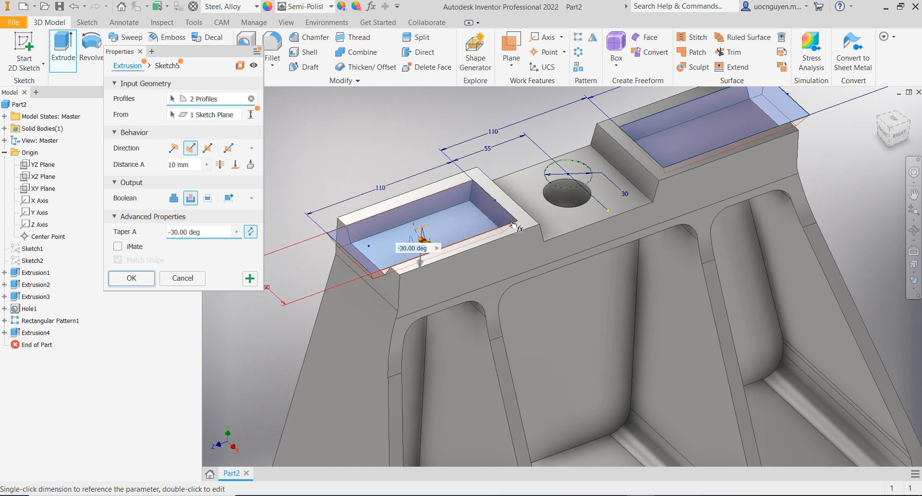
pyautogui.click(153, 279)
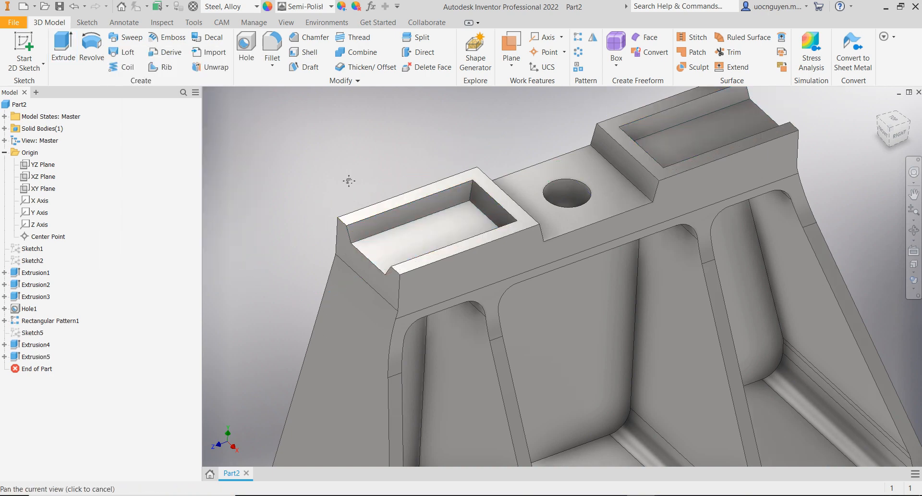
# - Open the pocket cut's sketch for editing and check the pocket corner radius on the reference drawing in PowerPoint
pyautogui.click(5, 357)
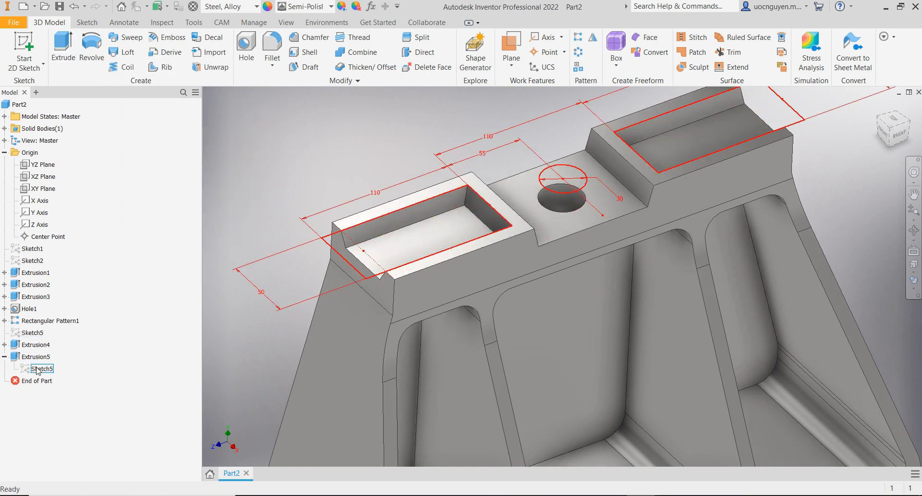
pyautogui.rightClick(35, 369)
pyautogui.click(67, 322)
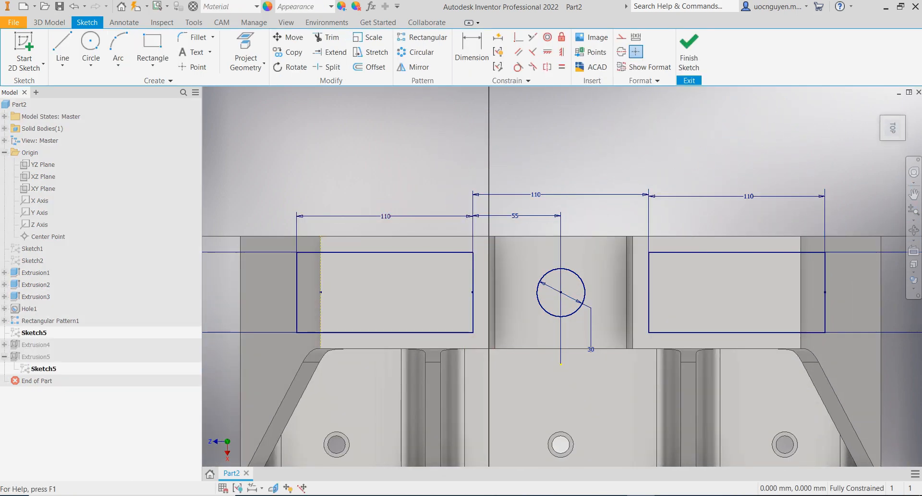
pyautogui.hotkey('alt', 'Tab')
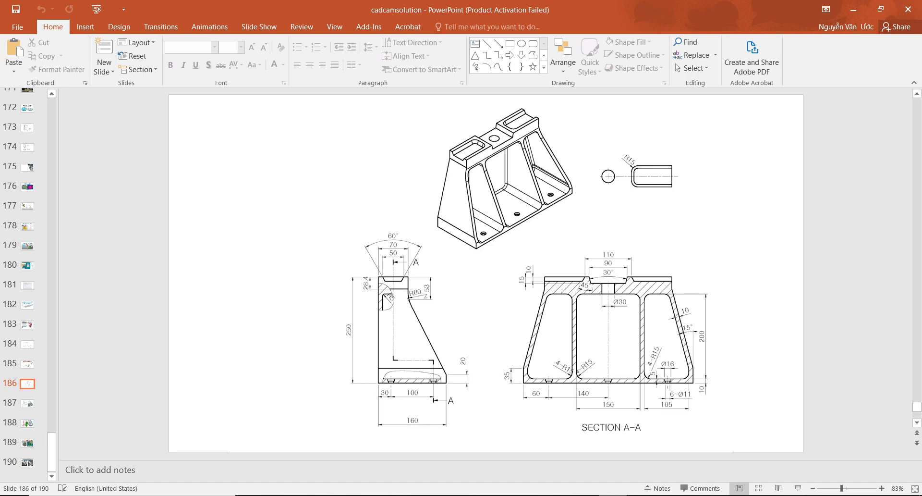
pyautogui.hotkey('alt', 'Tab')
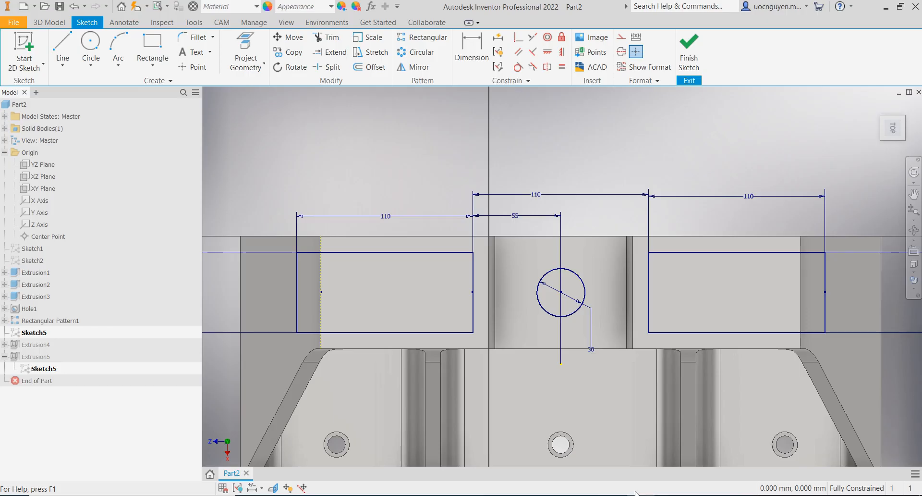
# - Round the two corners nearest the center hole on each pocket rectangle with 15 mm sketch fillets, and finish the sketch
pyautogui.click(193, 37)
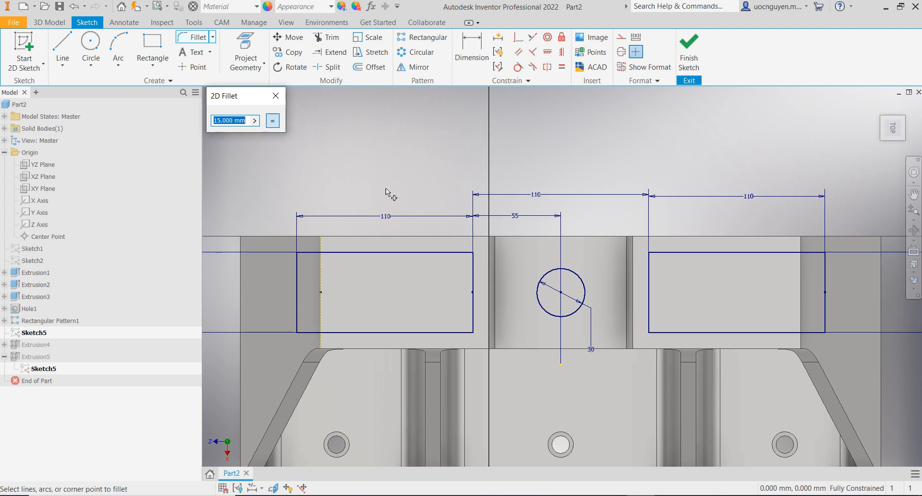
pyautogui.click(472, 267)
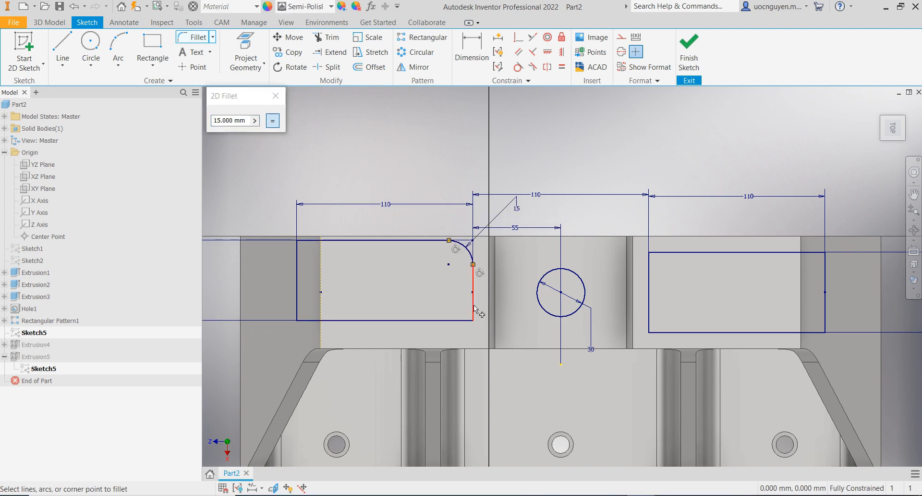
pyautogui.click(472, 330)
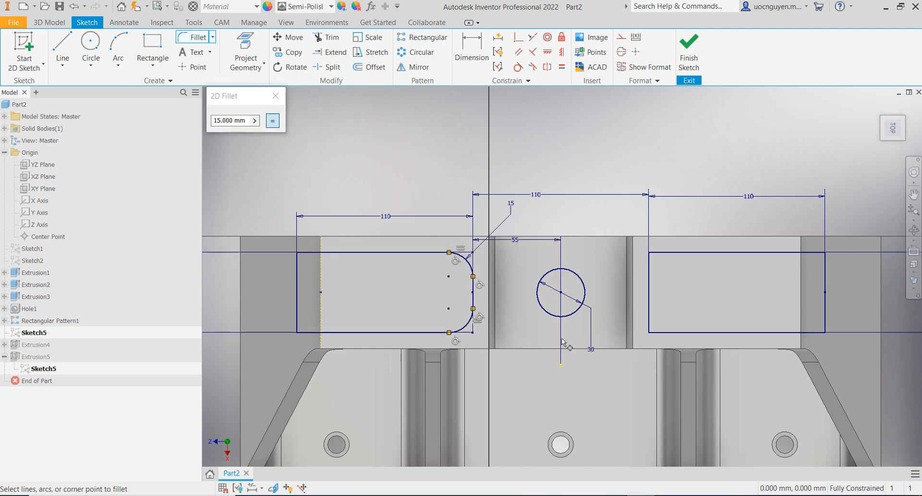
pyautogui.click(675, 254)
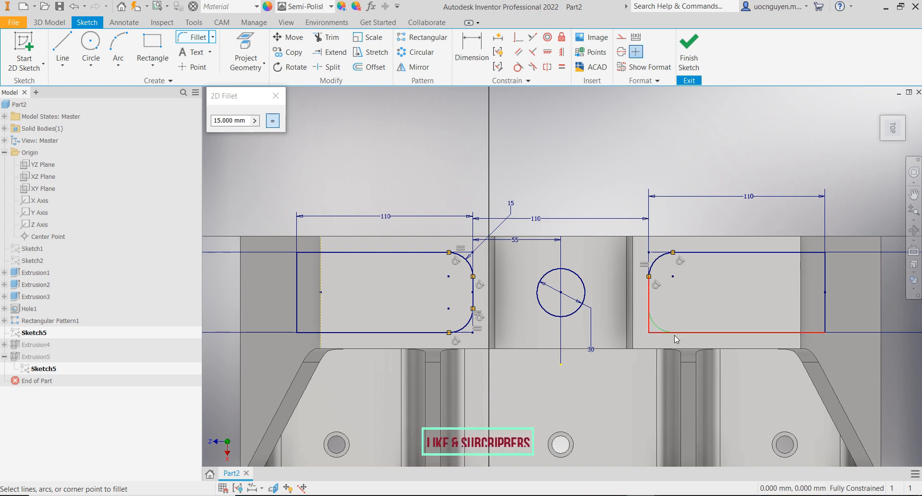
pyautogui.click(650, 328)
pyautogui.click(276, 95)
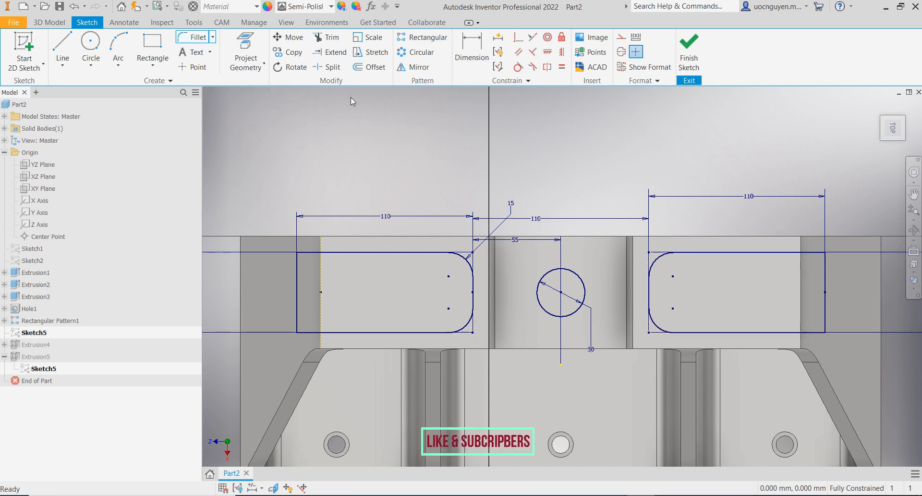
pyautogui.click(689, 52)
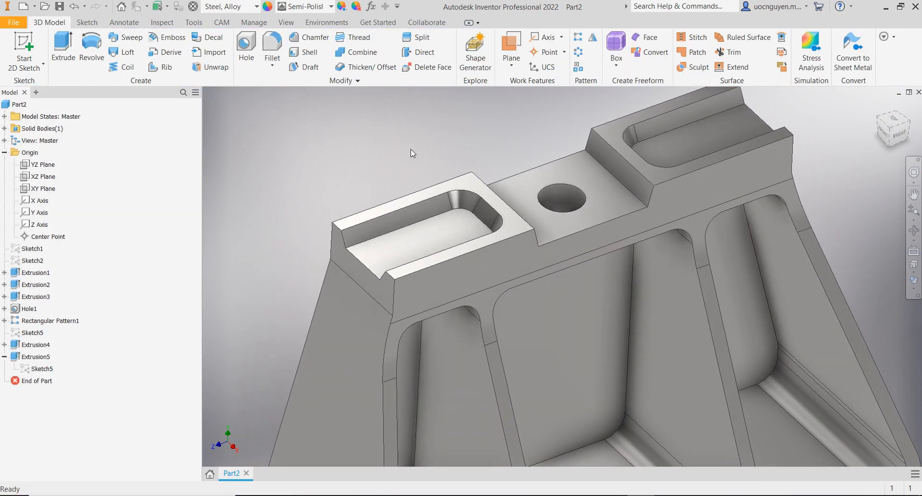
pyautogui.scroll(2, 411, 149)
pyautogui.press('F6')
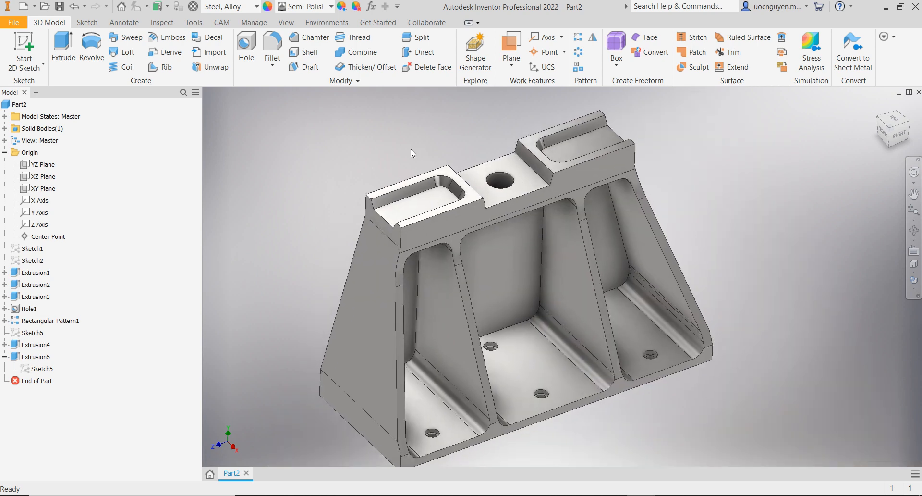